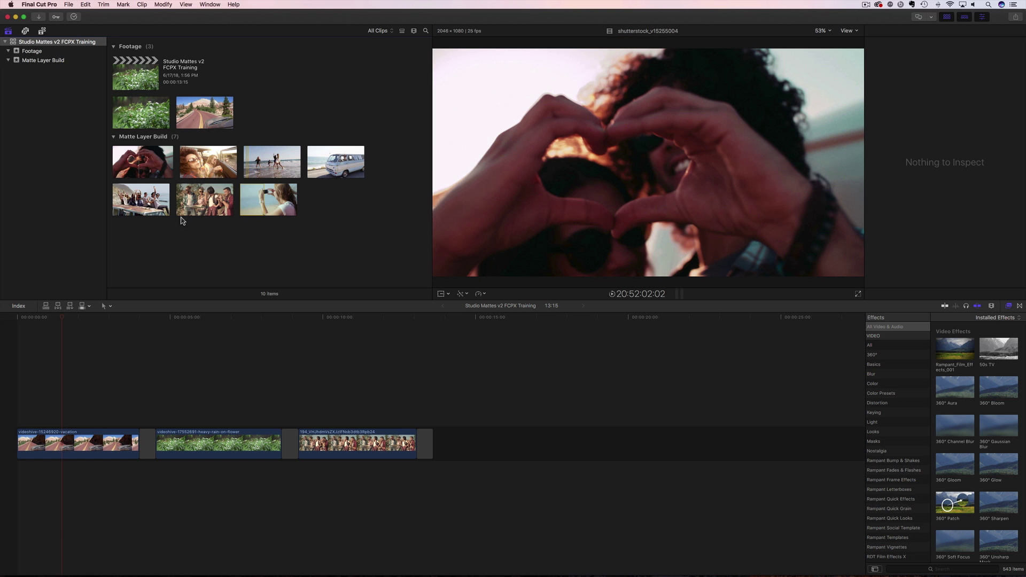
click(69, 5)
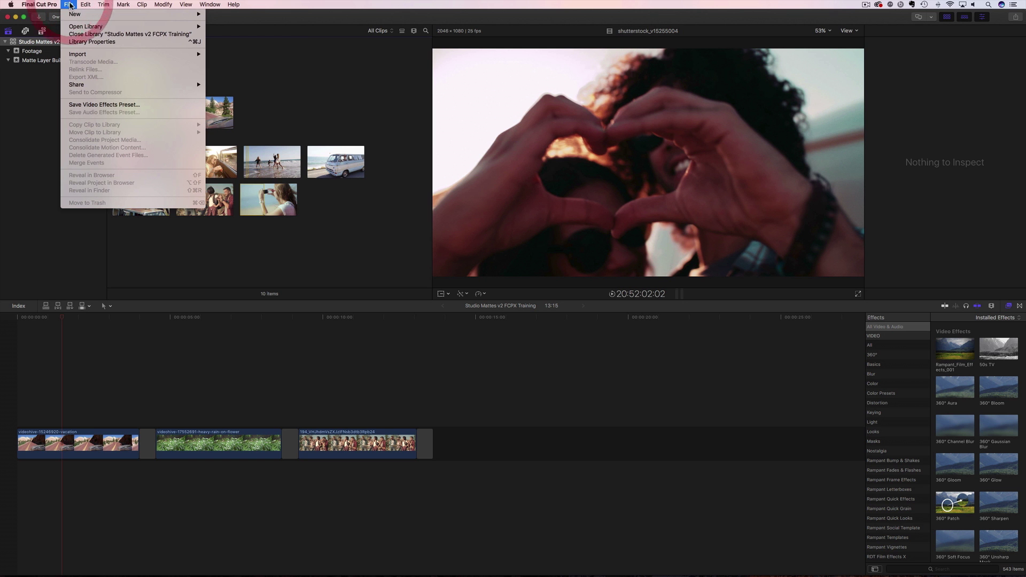
mouse_move(116, 56)
click(232, 55)
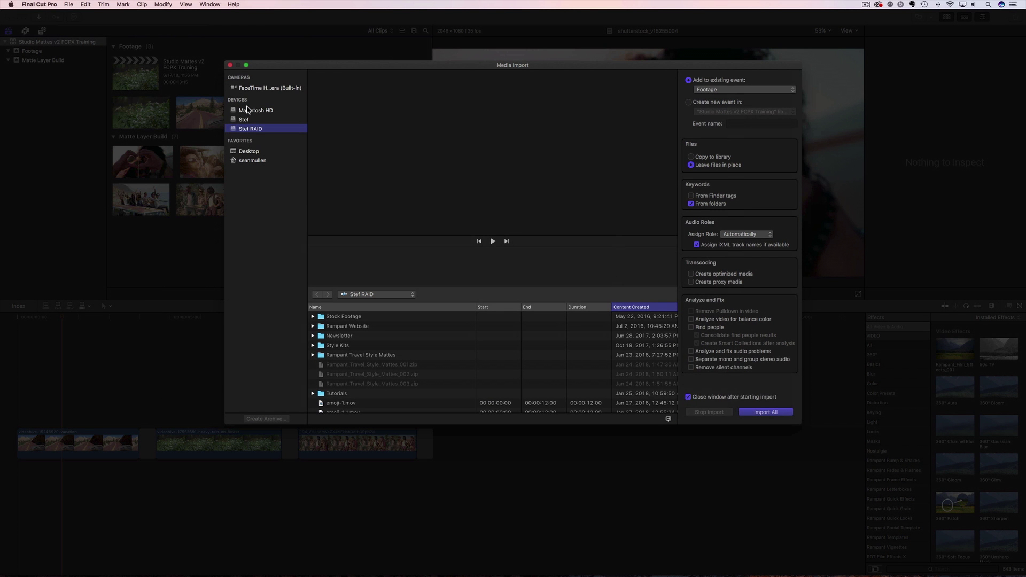
click(230, 65)
- Create a new event named "Studio Mattes v2" in the Studio Mattes v2 FCPX Training library
right_click(27, 90)
click(38, 100)
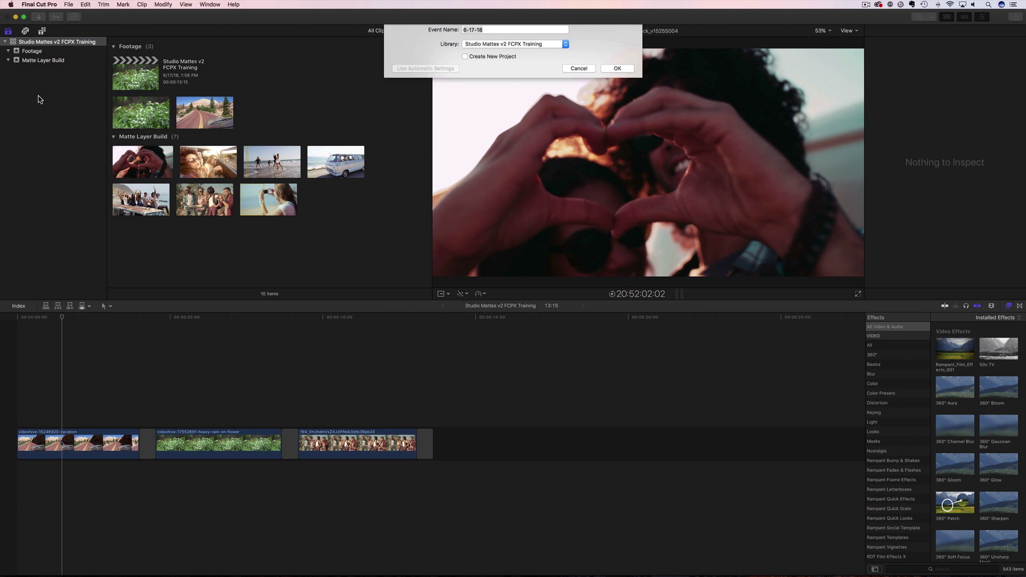
text(Studio Mattes v2)
key(Return)
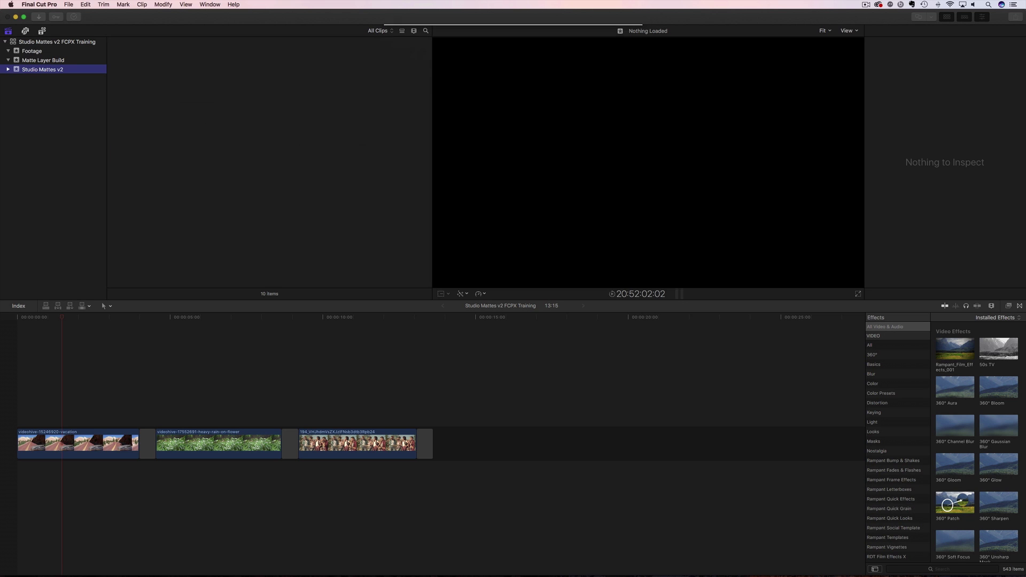
- Switch to Finder and import the Rampant Studio Mattes v2 folder from the Desktop into the Studio Mattes v2 event
key(super+Tab)
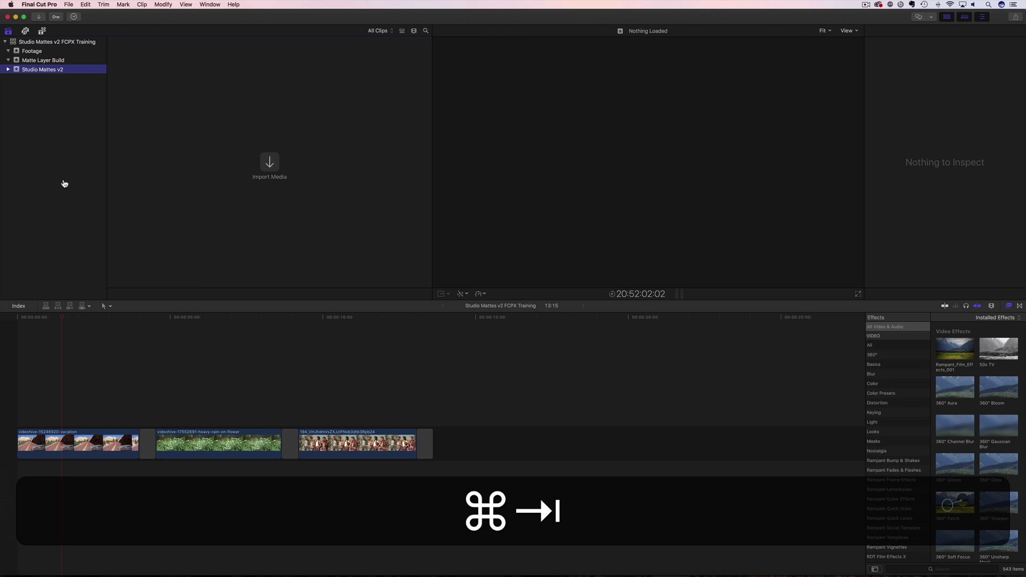
click(463, 168)
drag(477, 172, 179, 133)
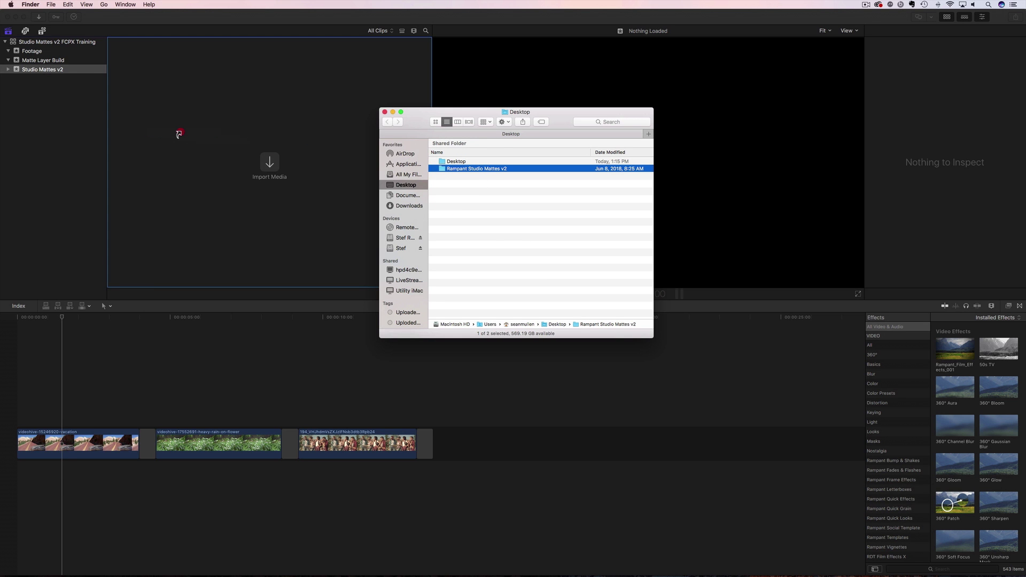
drag(183, 186, 185, 186)
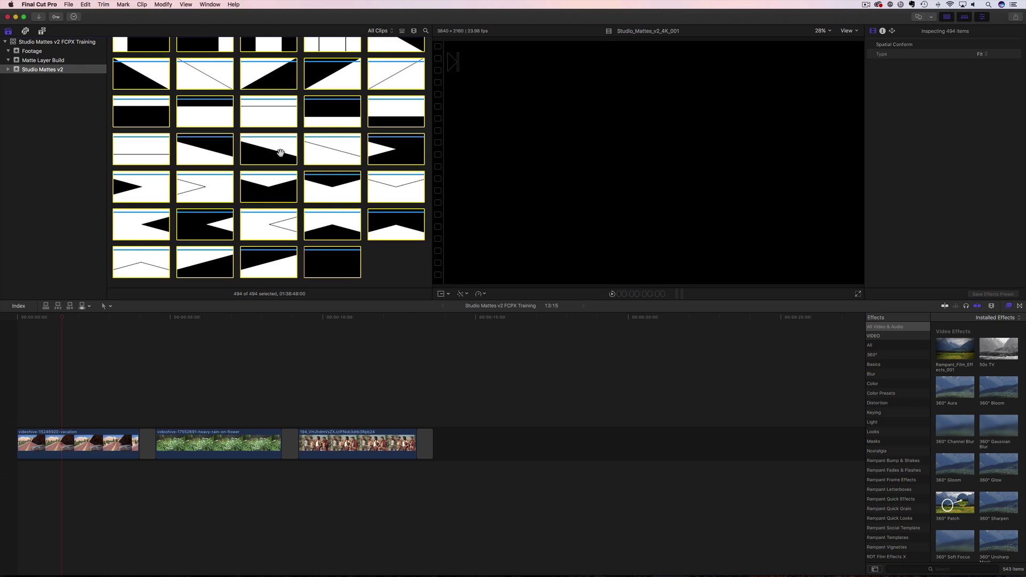
- Enlarge the clip browser and viewer area by shrinking the timeline's height, and look over the imported matte thumbnails
drag(414, 301, 420, 452)
scroll(289, 330, up, 5)
scroll(289, 329, up, 10)
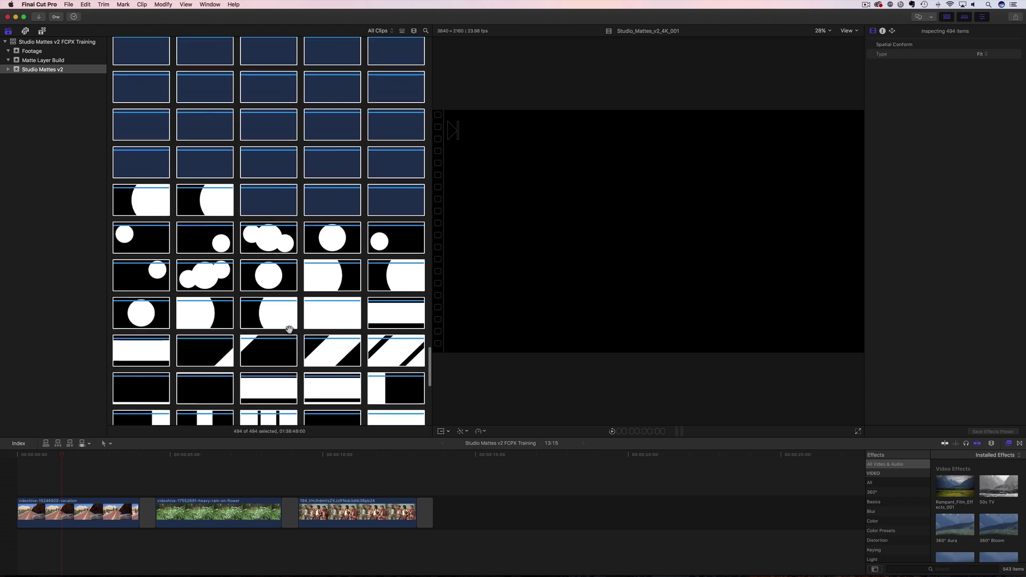
scroll(289, 329, up, 10)
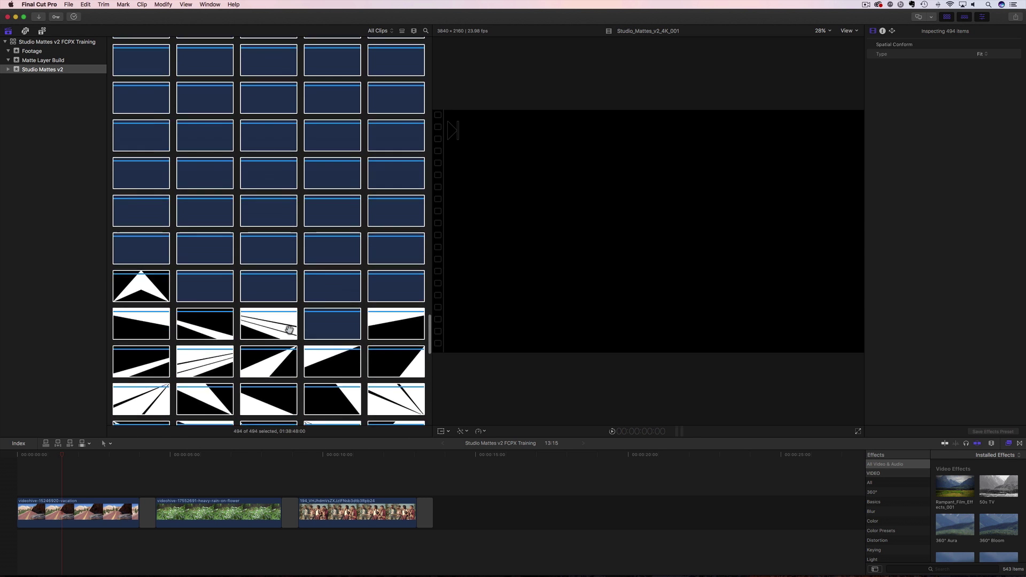
scroll(289, 330, up, 8)
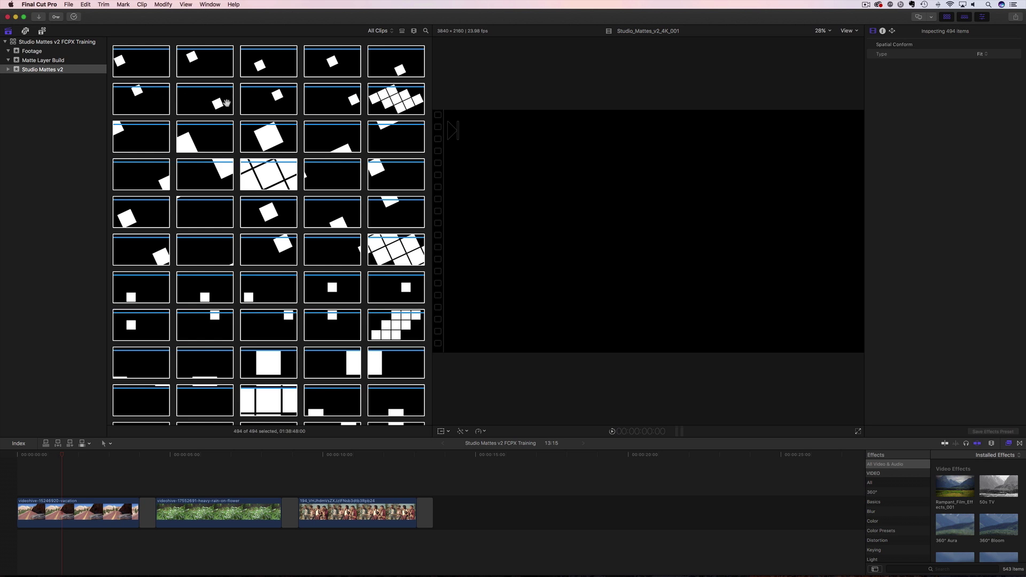
- Switch the clip browser from thumbnails to list view
click(413, 33)
click(402, 32)
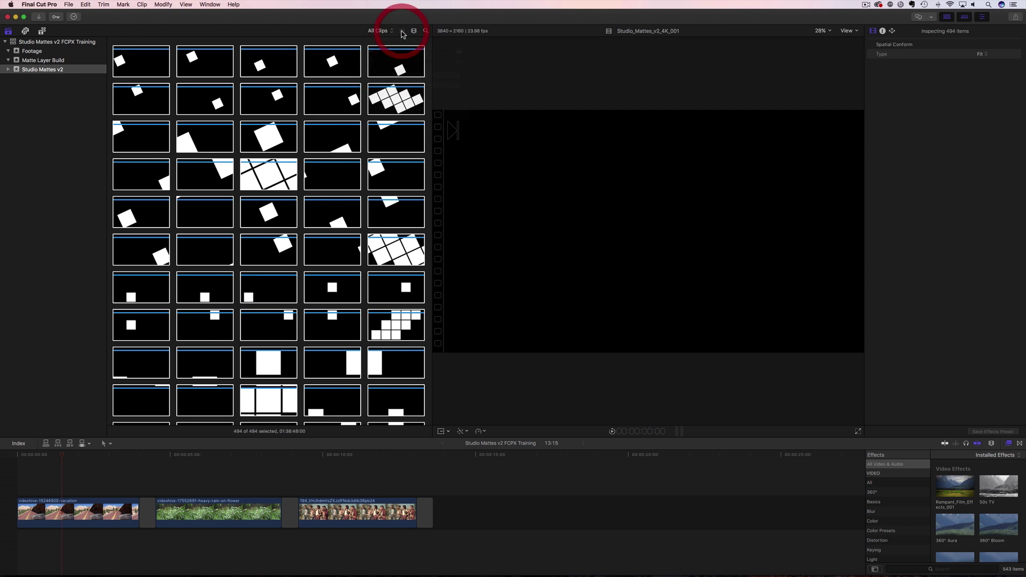
click(190, 167)
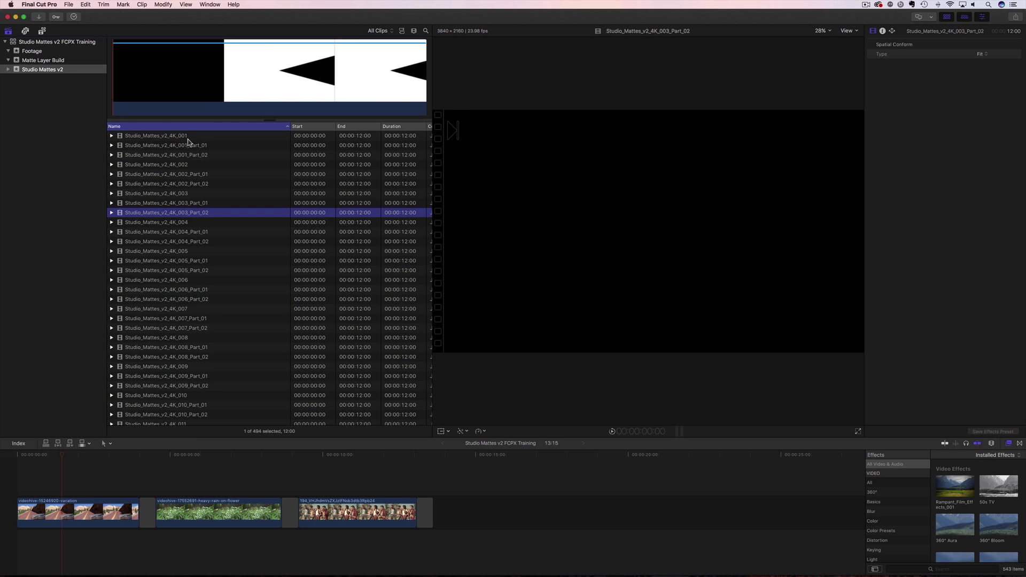
- Examine the full matte and its separate parts for Studio_Mattes_v2_4K_001, along with mattes 002 and 011
click(184, 137)
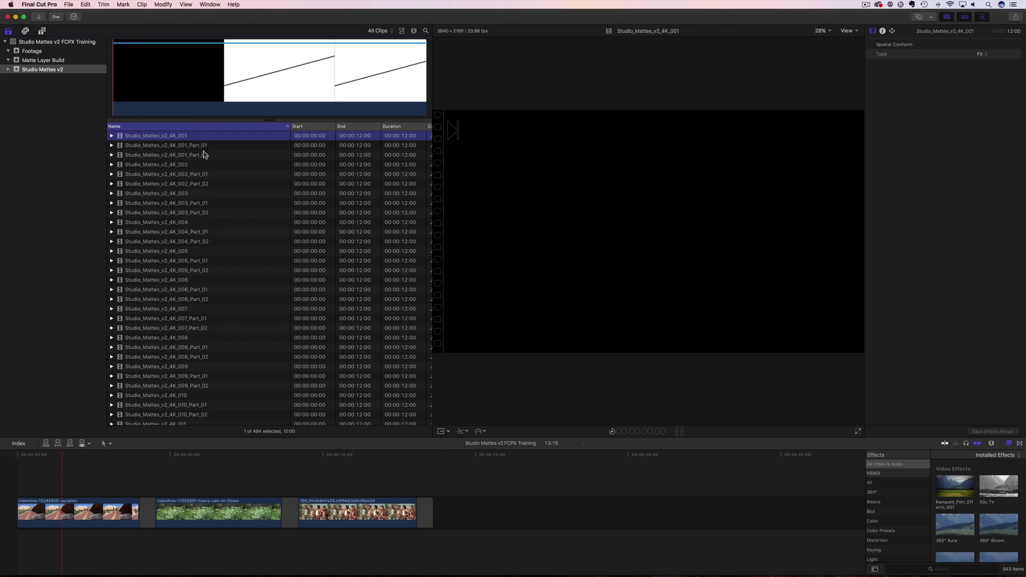
click(203, 158)
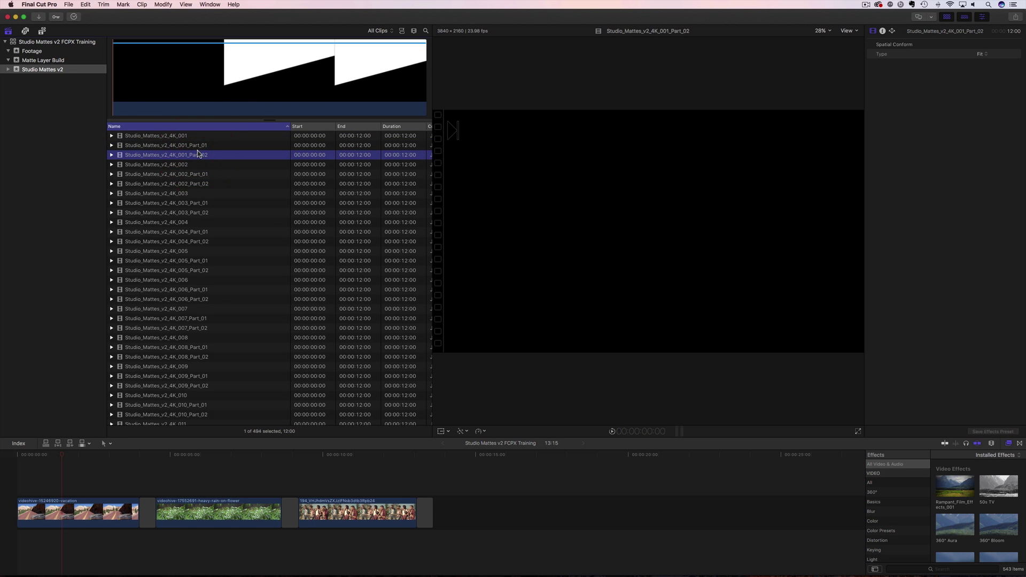
click(196, 147)
click(195, 154)
click(182, 165)
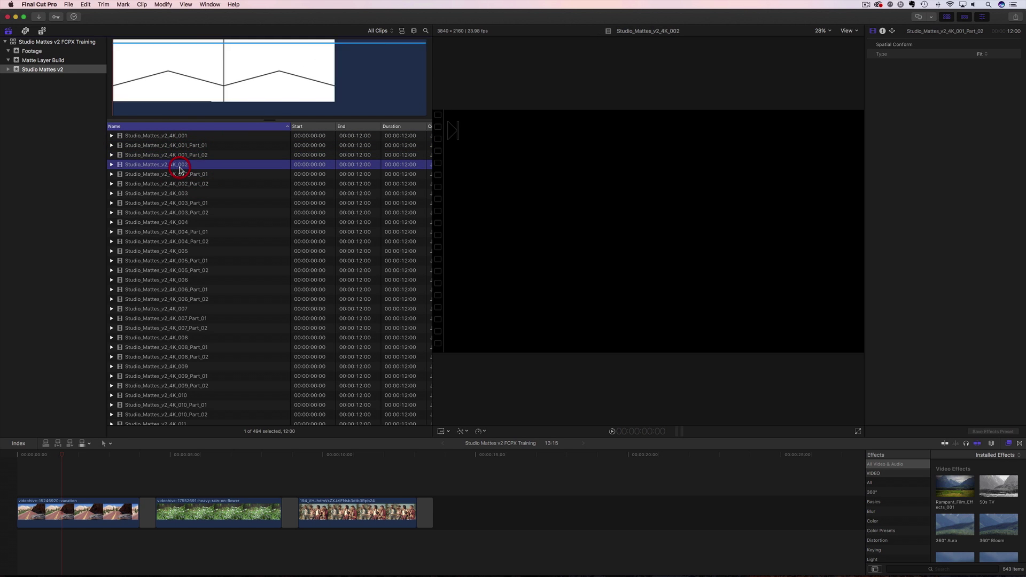
scroll(203, 185, down, 10)
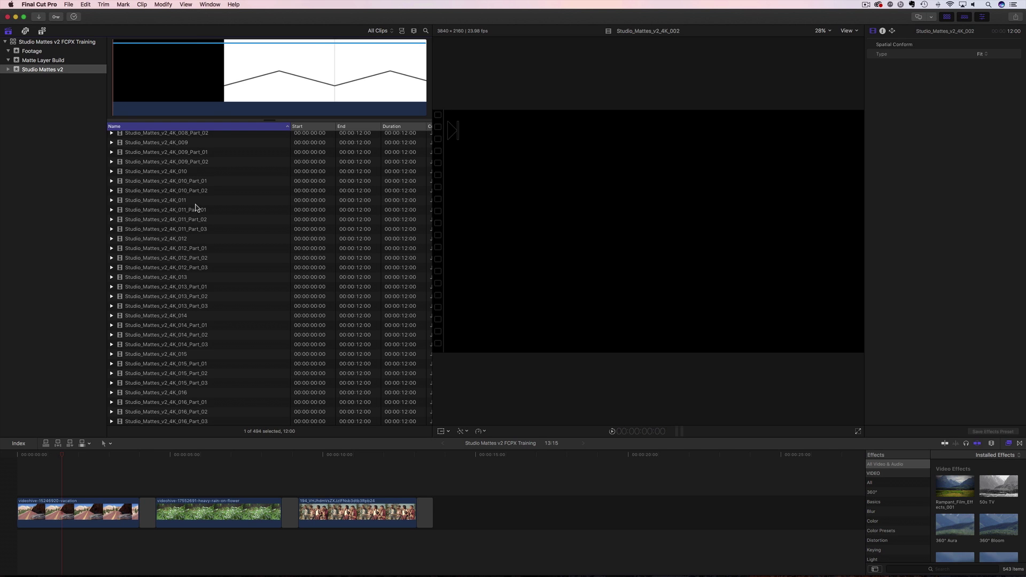
click(159, 200)
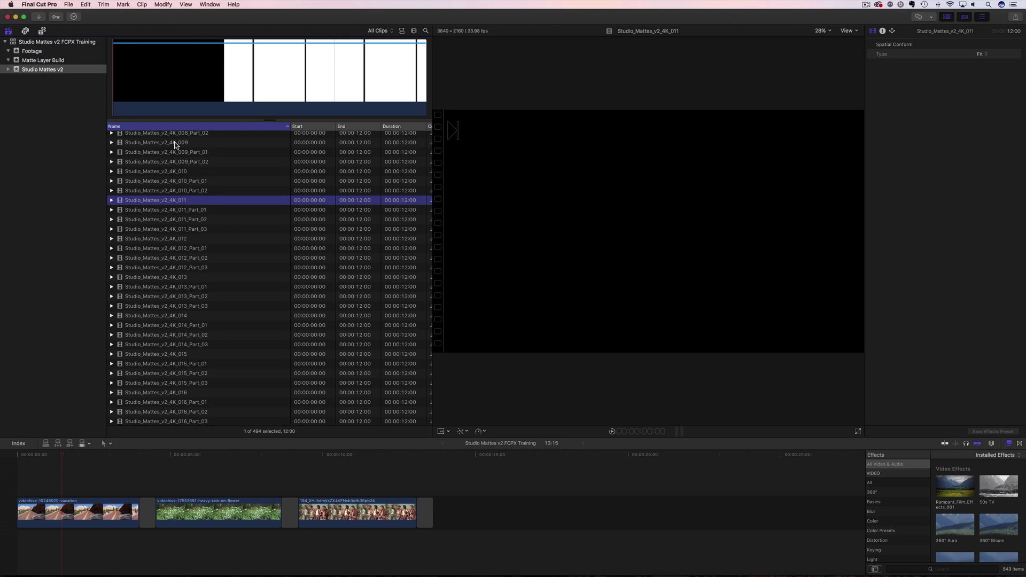
click(129, 92)
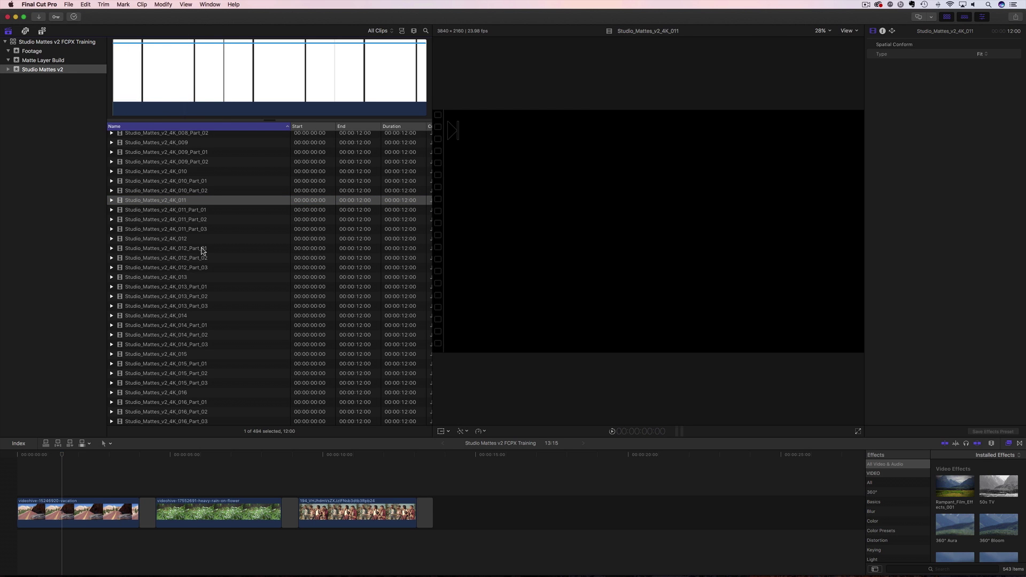
- Examine the multi-part mattes Studio_Mattes_v2_4K_041 and 042 and how their individual parts are listed
scroll(192, 267, down, 15)
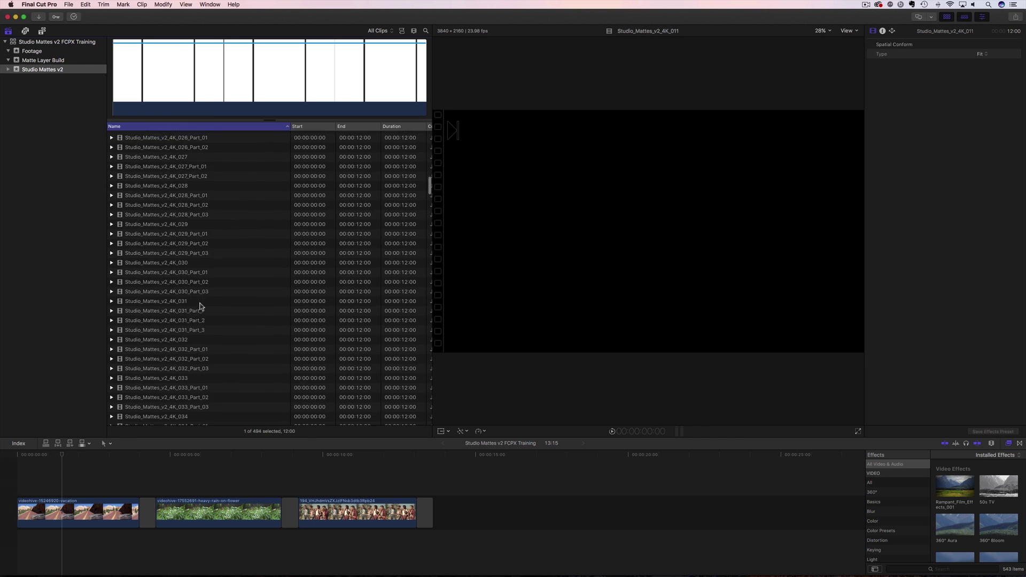
scroll(201, 305, down, 10)
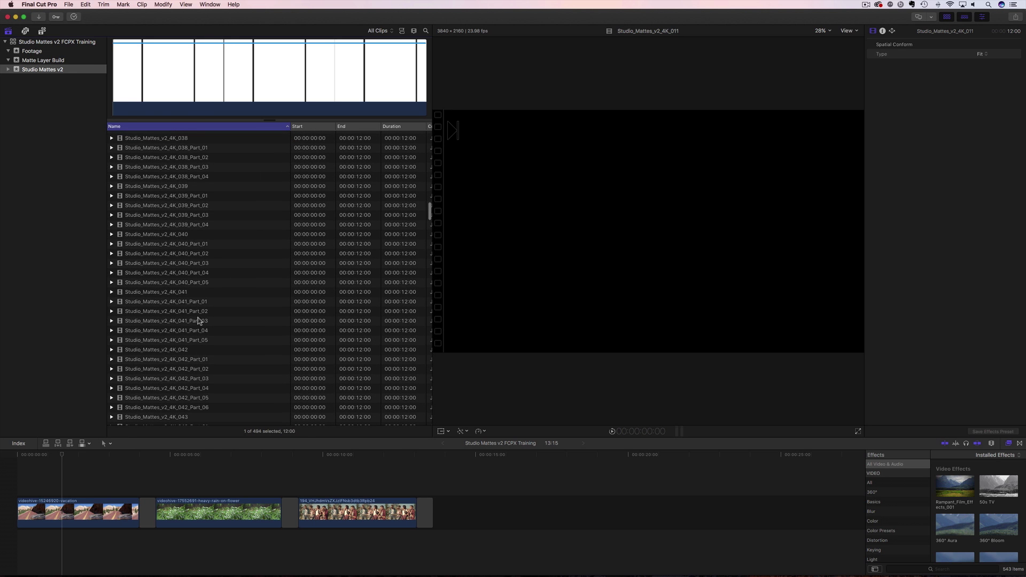
click(172, 292)
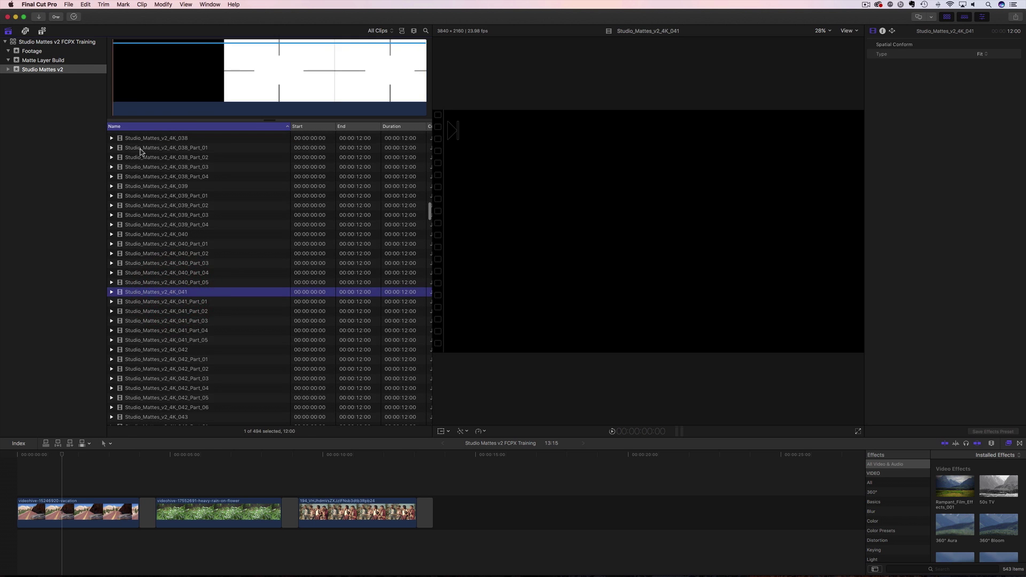
click(118, 98)
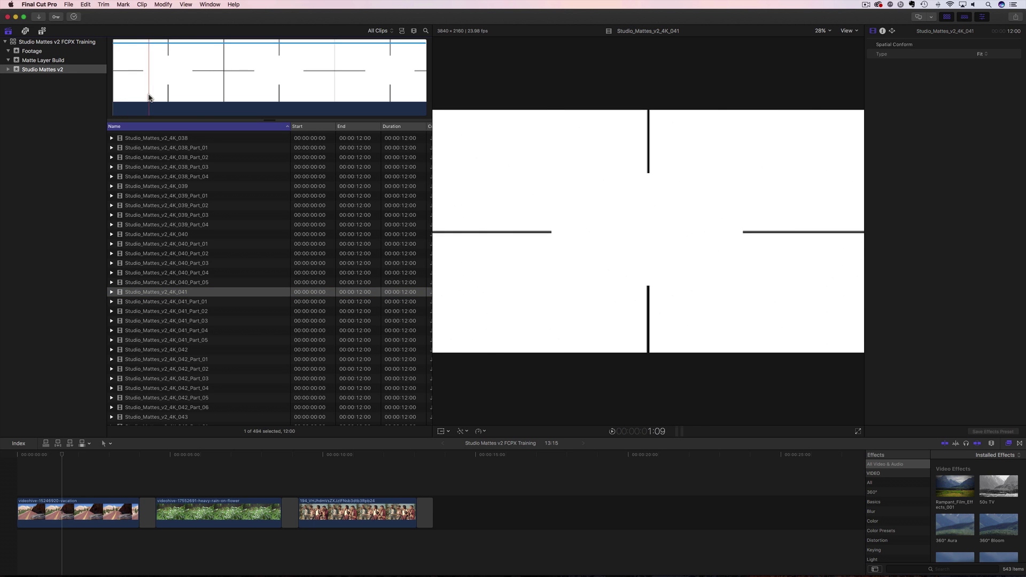
scroll(198, 315, down, 5)
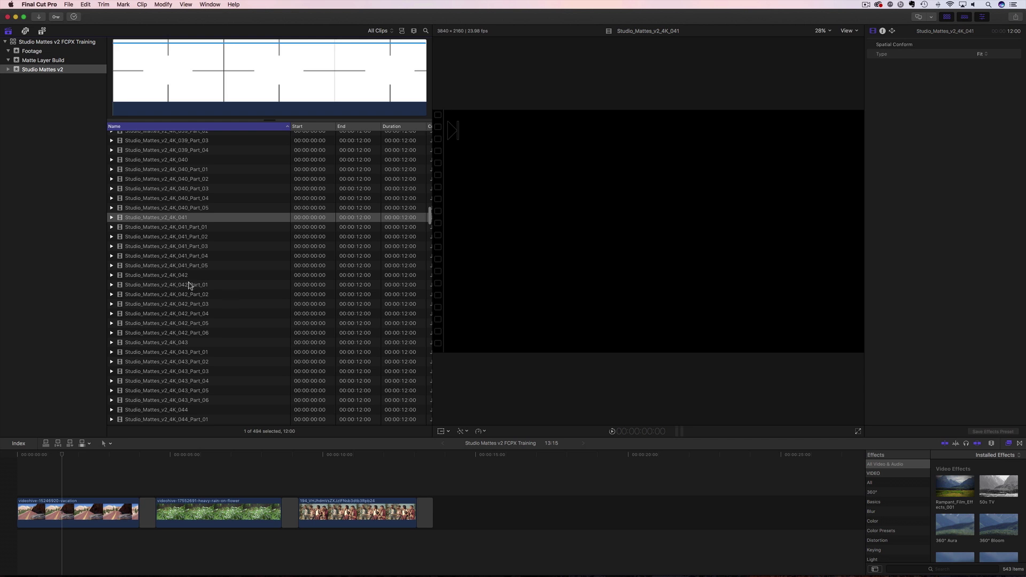
scroll(193, 322, up, 2)
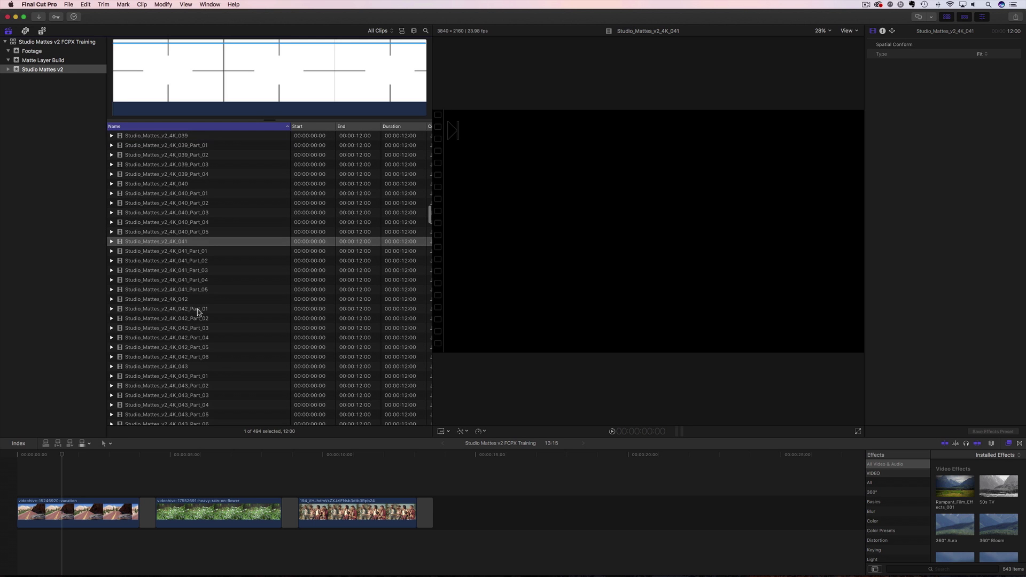
click(195, 315)
click(188, 303)
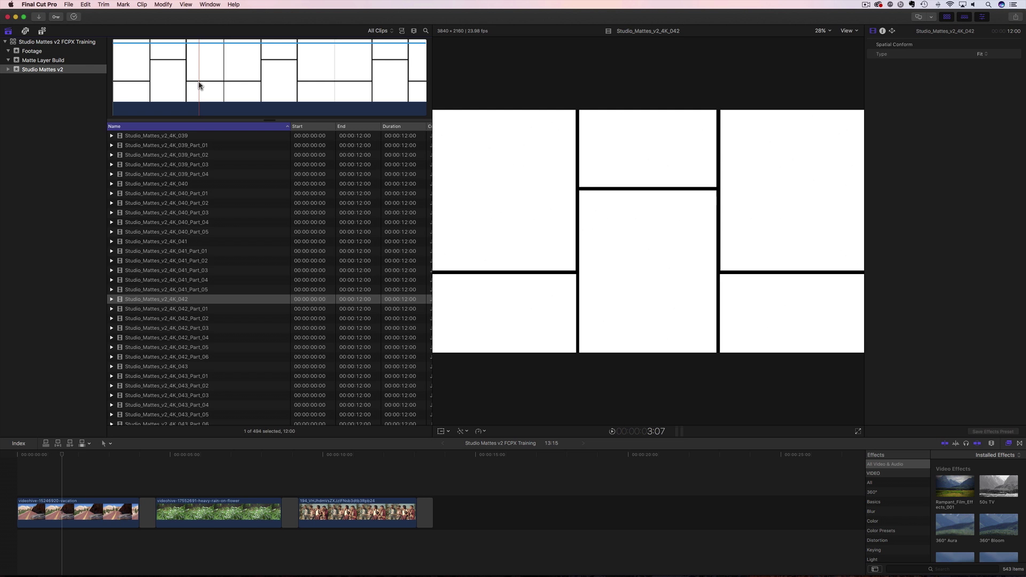
scroll(187, 194, up, 15)
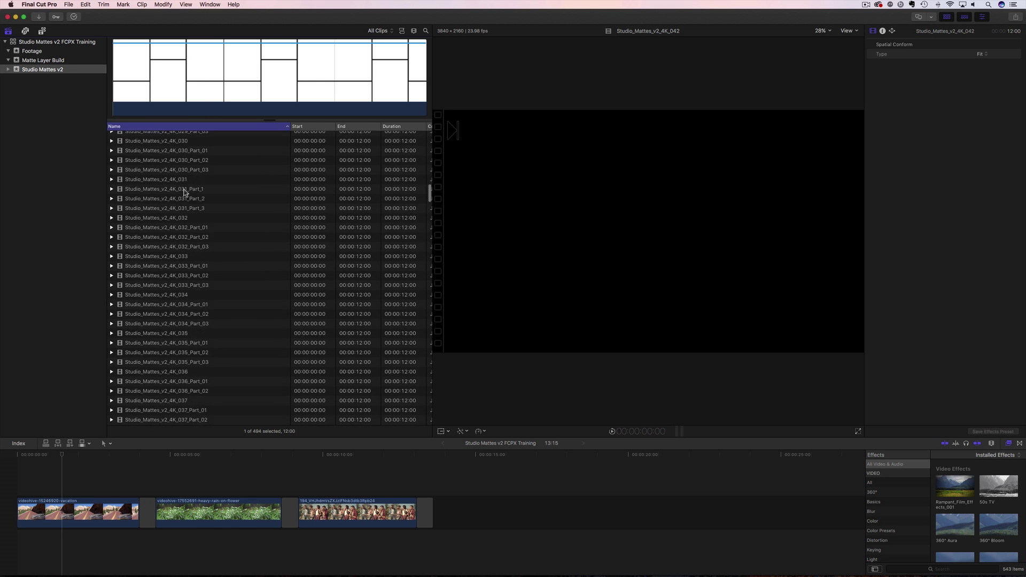
scroll(183, 192, up, 10)
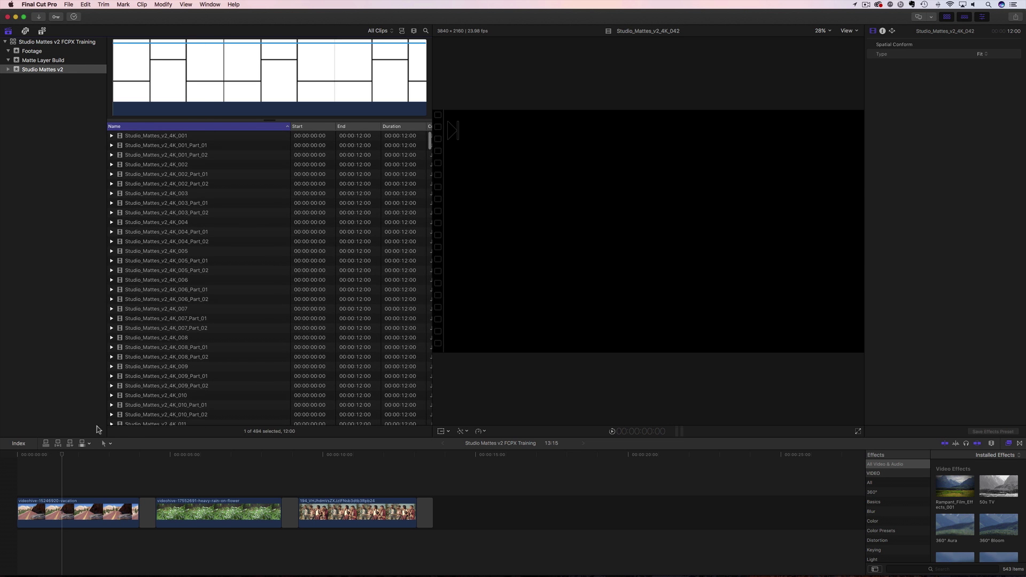
- Review the first clip in the timeline, the vacation road footage, from its start to its end
click(17, 458)
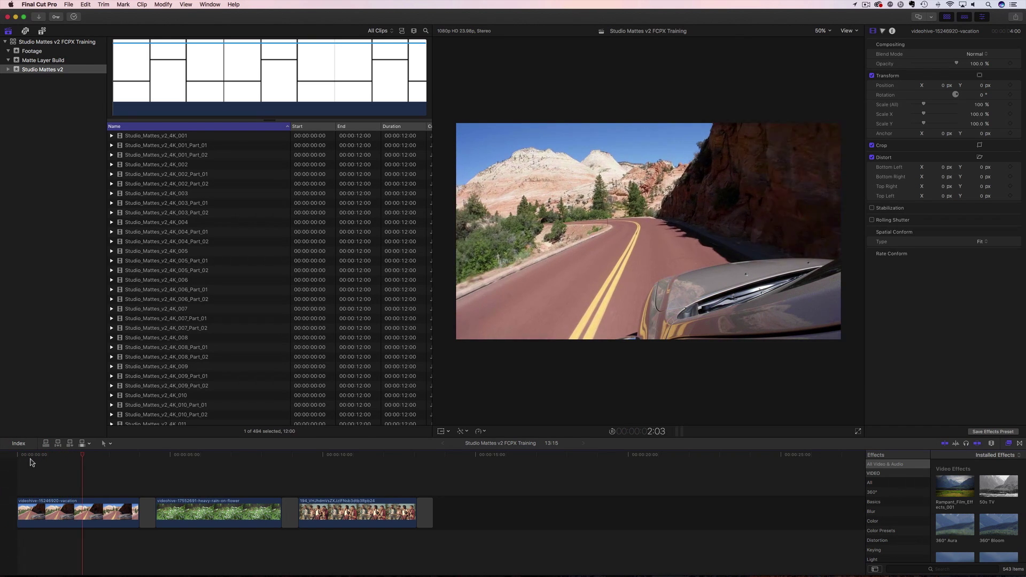
click(134, 457)
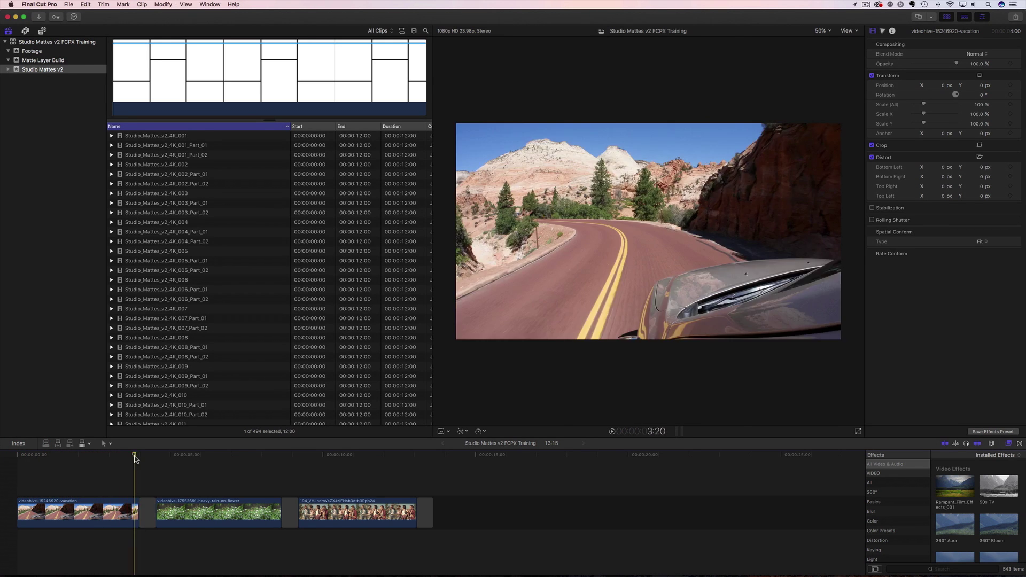
click(140, 472)
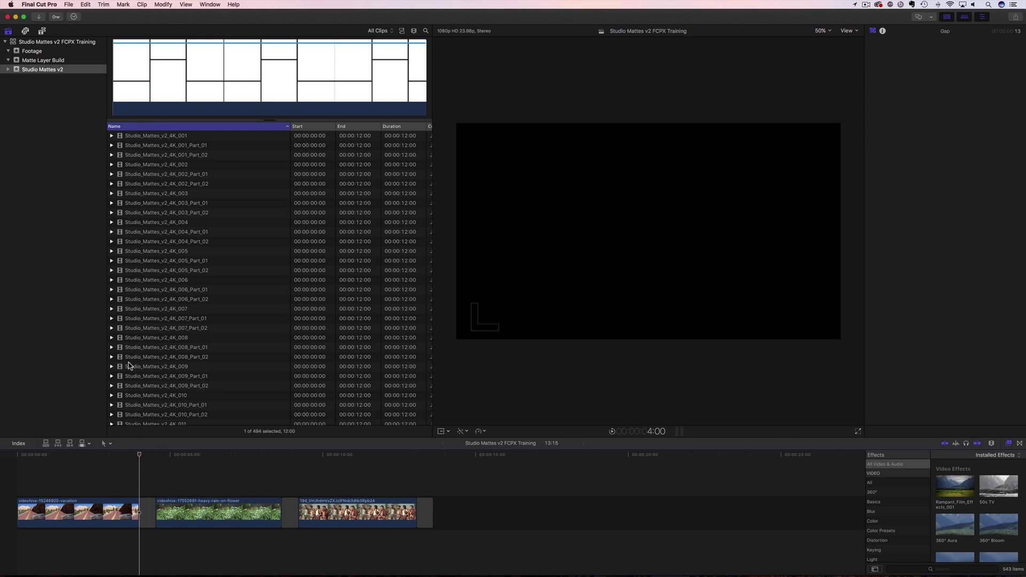
- Preview mattes 018 and 019, and connect Studio_Mattes_v2_4K_018 above the vacation clip at the start of the timeline
scroll(171, 369, down, 3)
scroll(167, 376, down, 10)
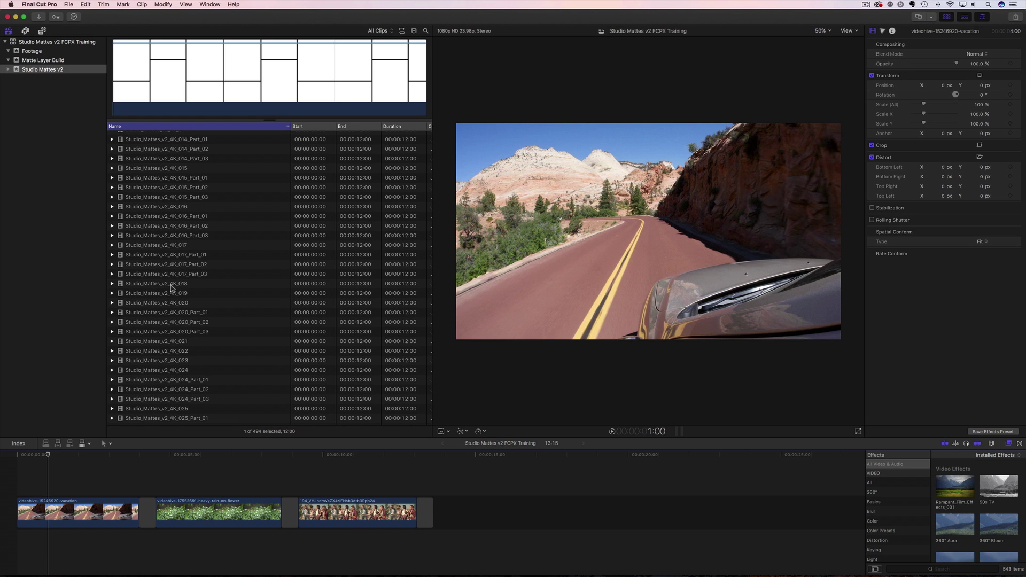
click(154, 287)
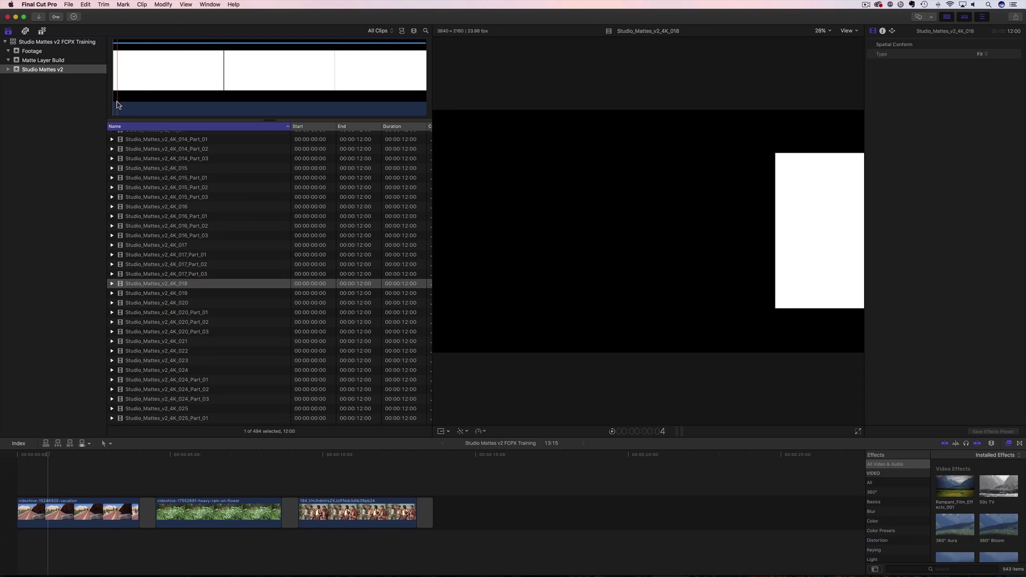
click(165, 294)
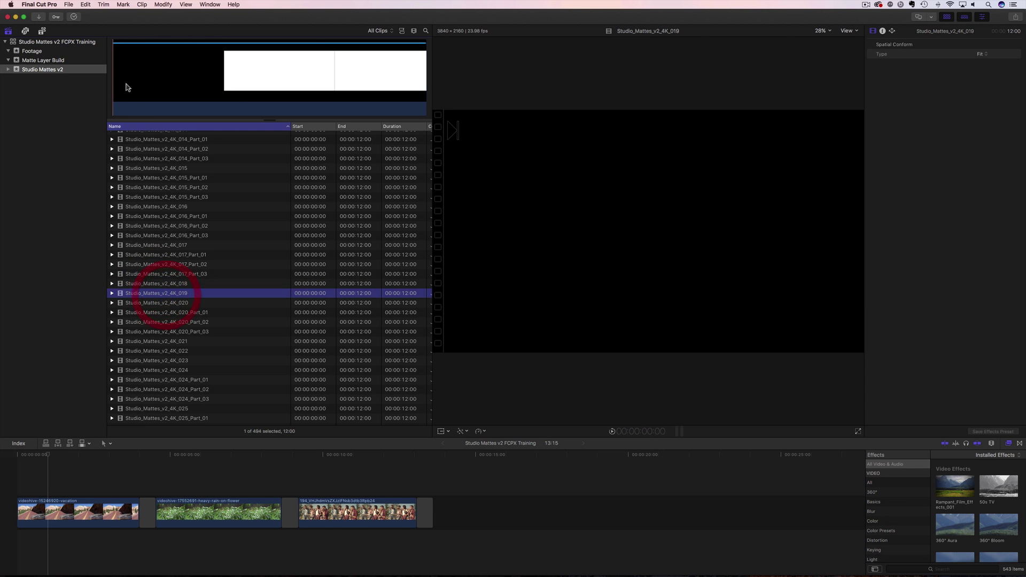
click(153, 283)
click(154, 283)
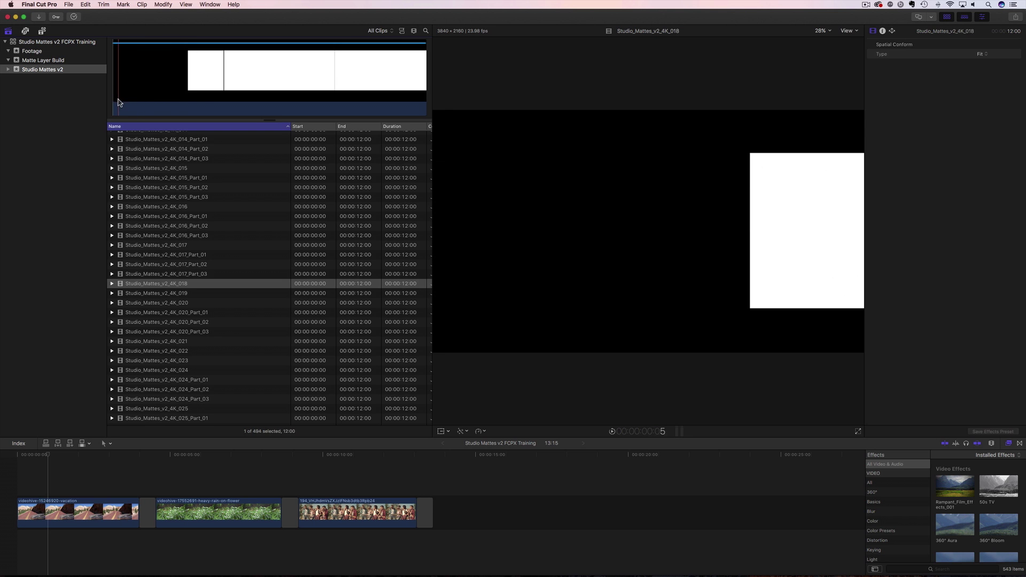
drag(138, 286, 12, 479)
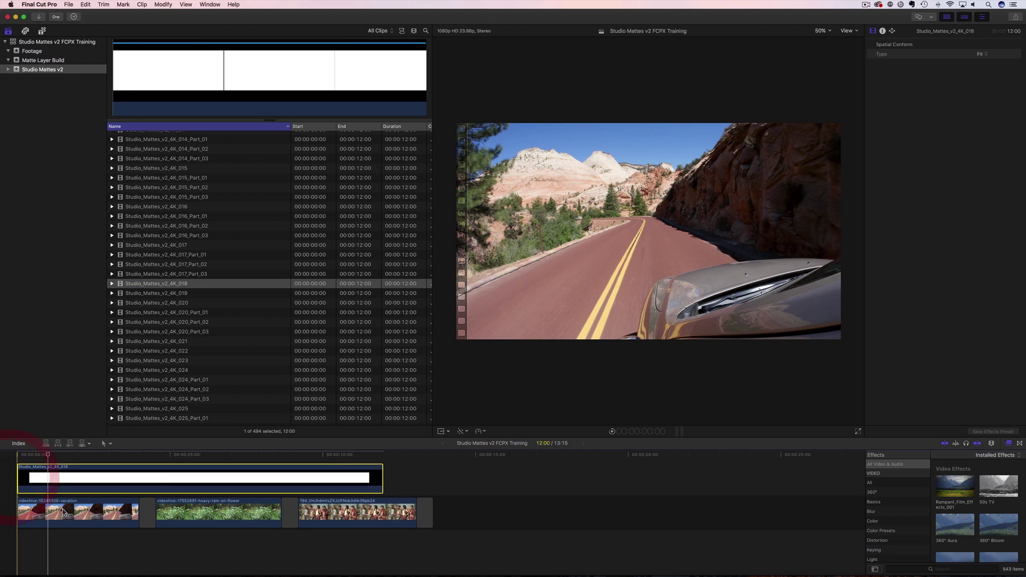
- Trim the connected matte to end with the vacation clip, at 4:00, and play it back from the start
drag(381, 475, 139, 475)
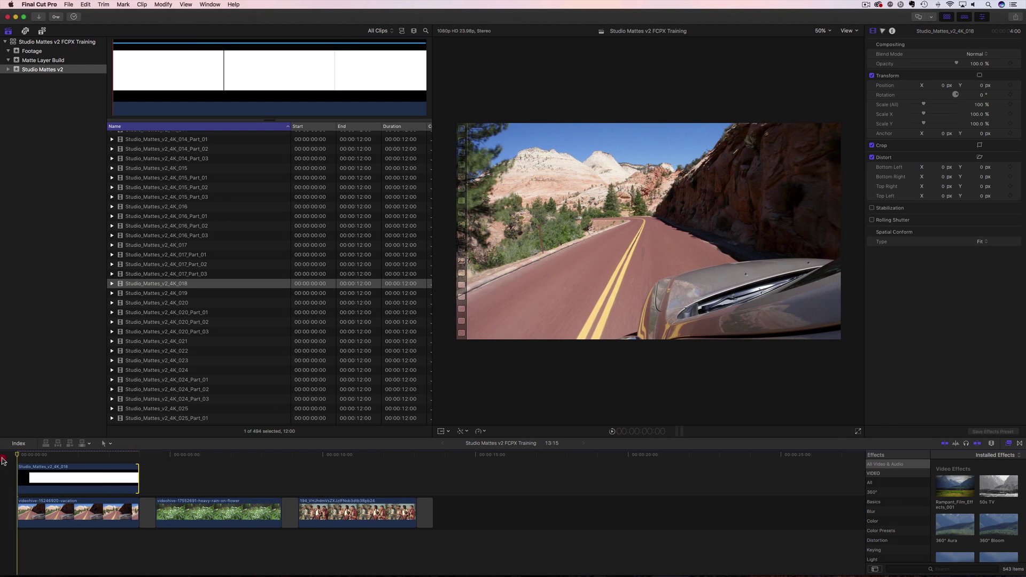
key(space)
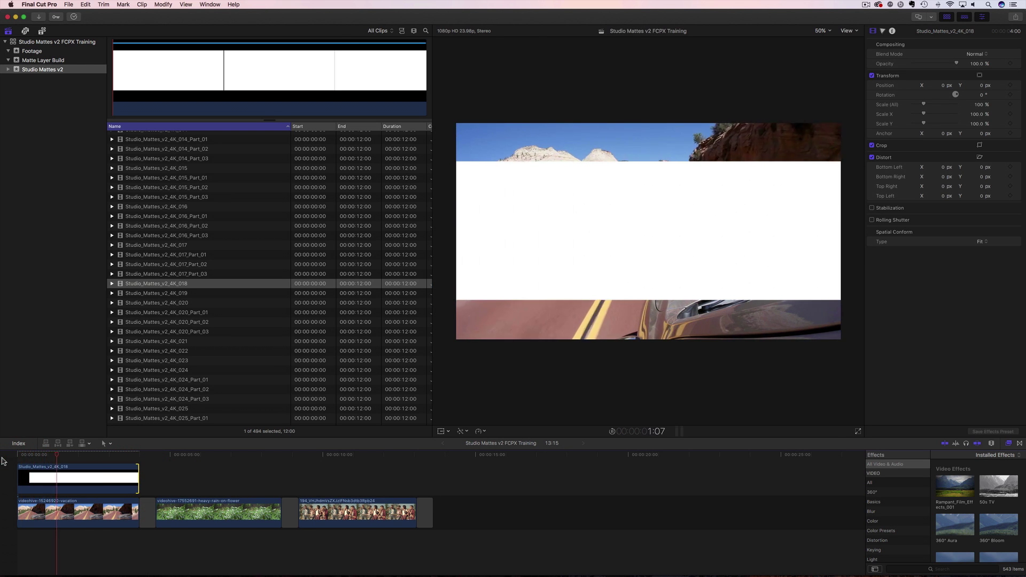
key(space)
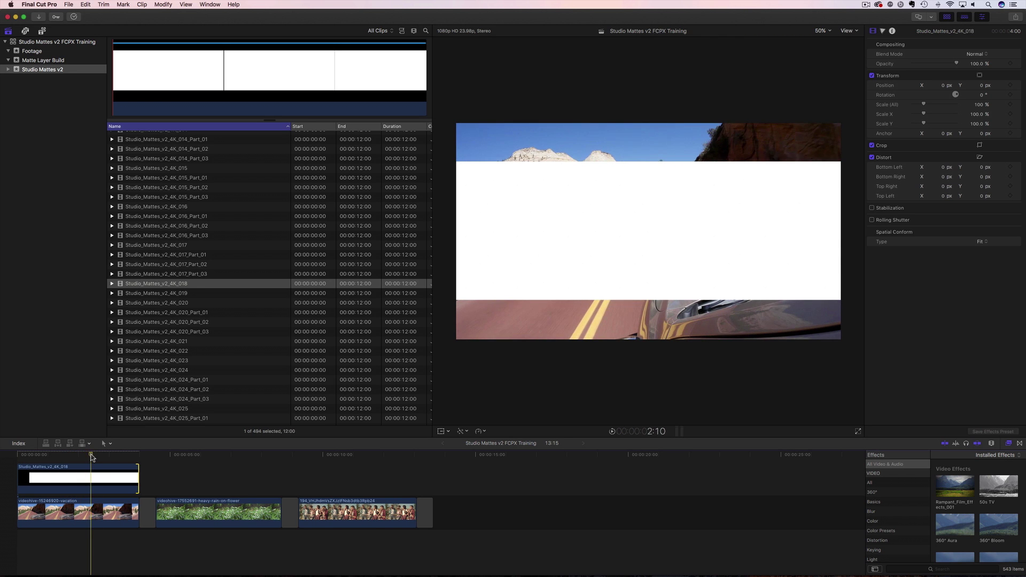
- Set the Studio_Mattes_v2_4K_018 clip's blend mode to Stencil Alpha and play back the masked vacation footage
click(74, 477)
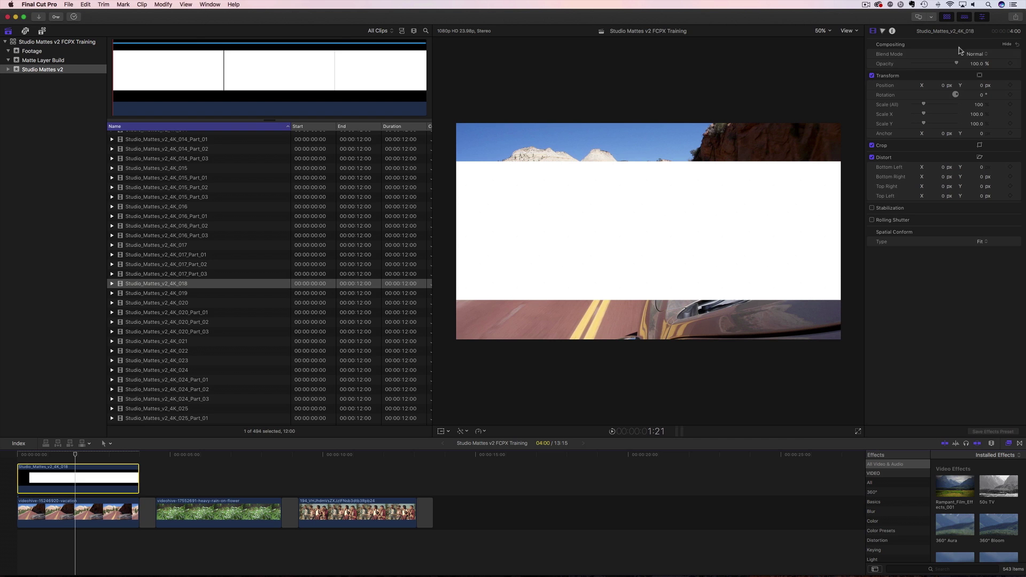
click(982, 18)
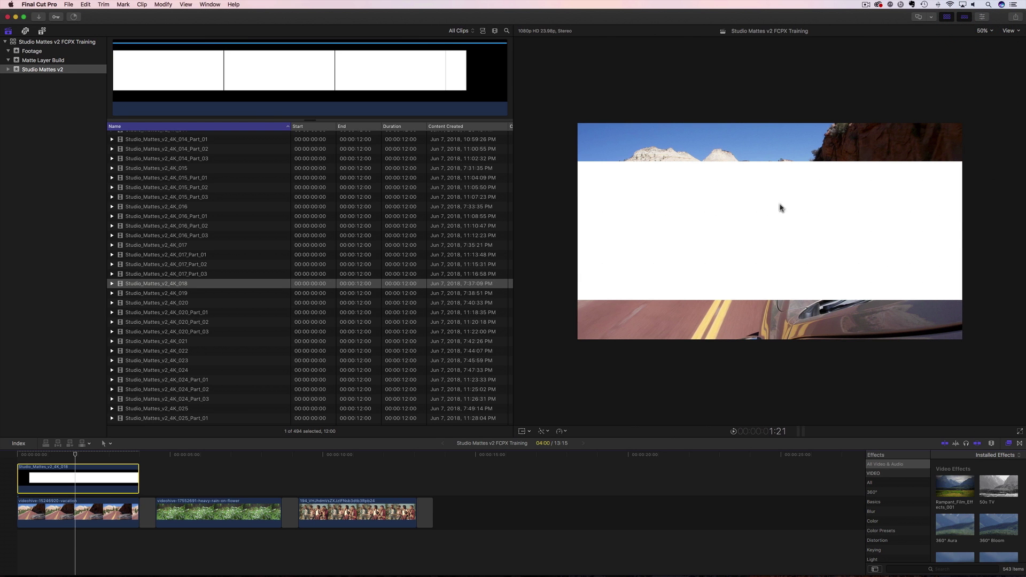
click(983, 18)
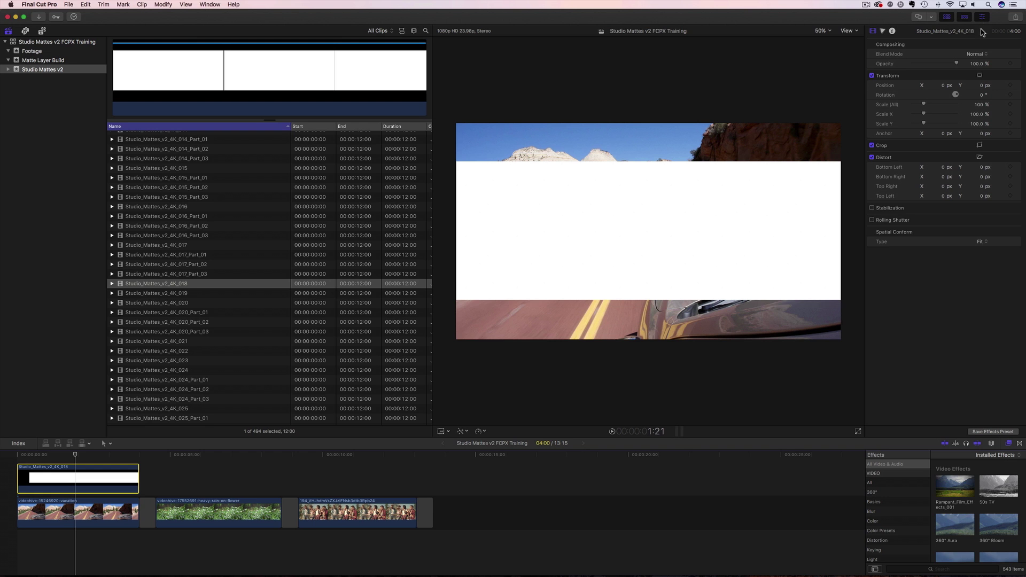
click(976, 55)
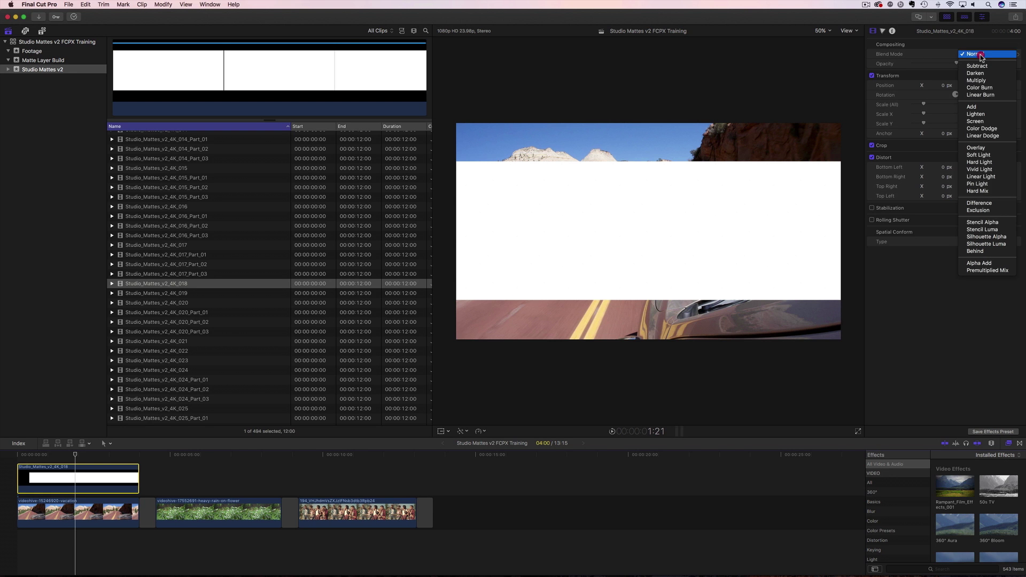
click(983, 223)
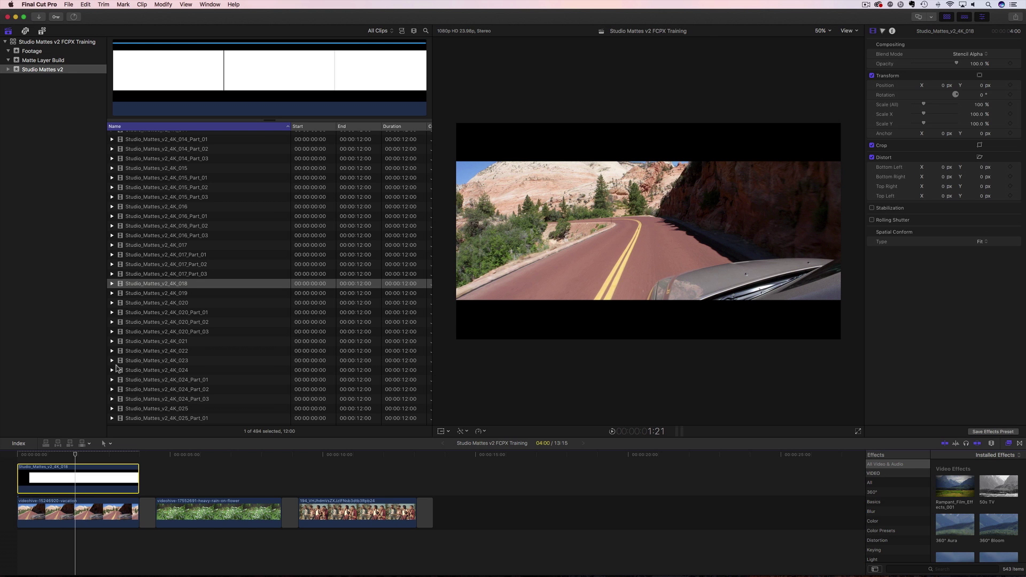
key(Home)
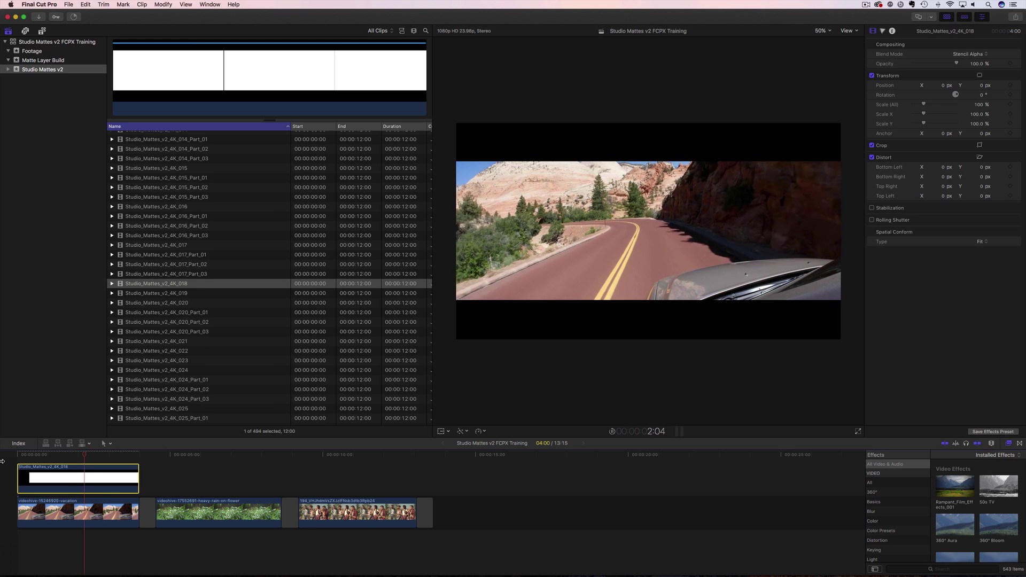
key(space)
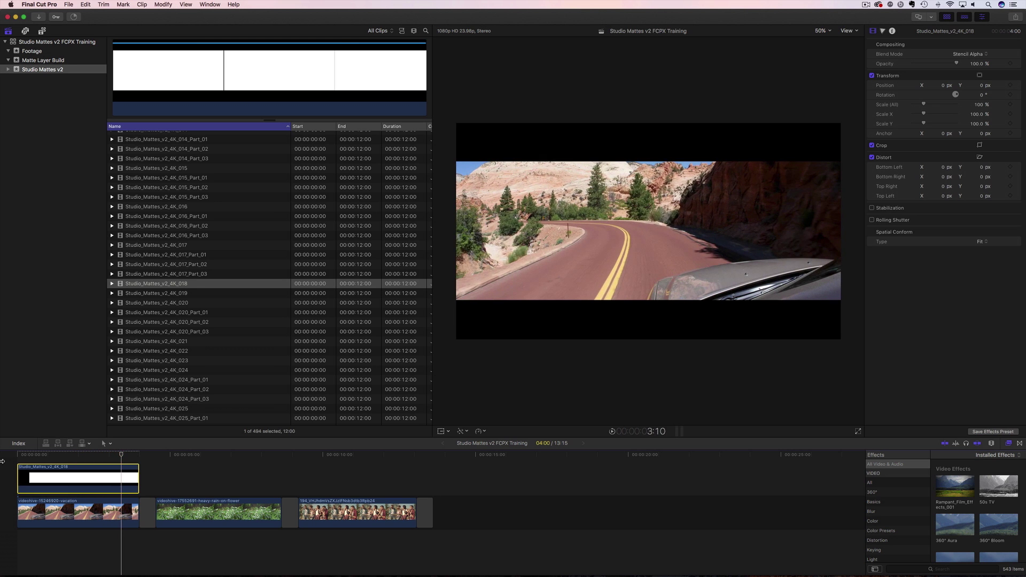
- Connect the Custom generator above the matte at the timeline's start, enlarge the timeline area, and trim the generator to 4:00
click(75, 463)
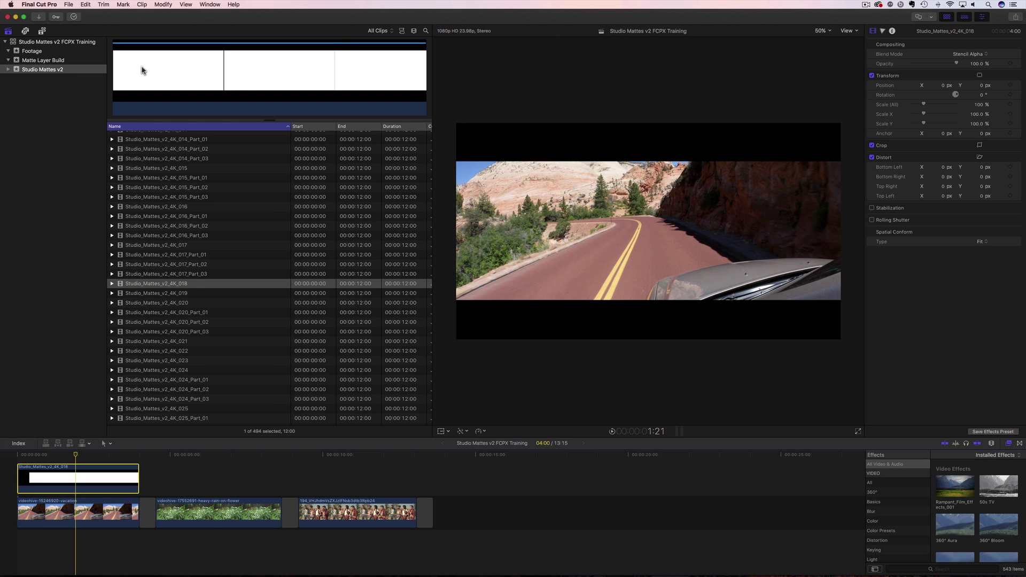
click(43, 32)
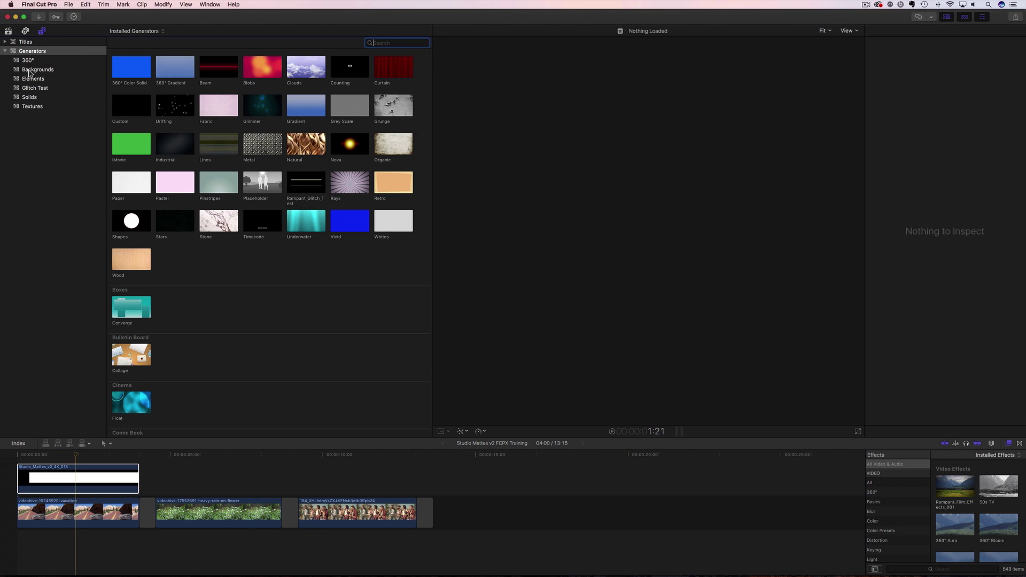
drag(128, 106, 27, 460)
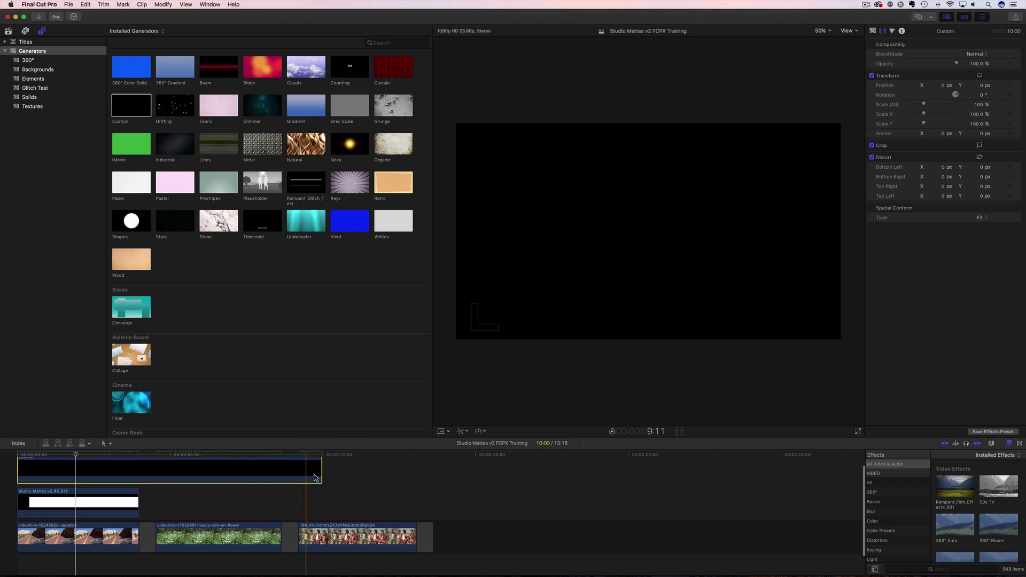
drag(340, 441, 347, 305)
drag(322, 381, 136, 389)
- Change the color of the Custom generator to blue
click(84, 374)
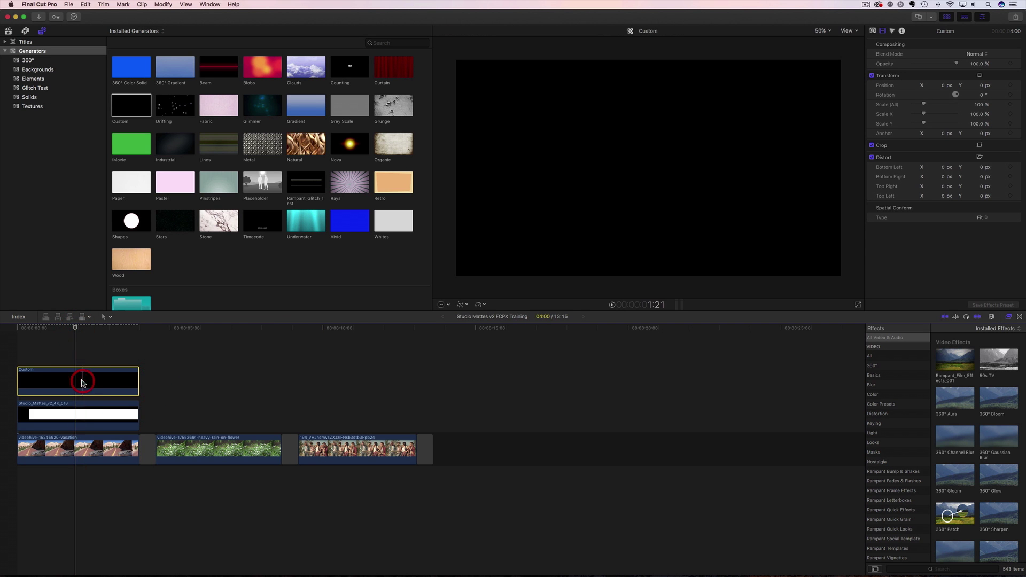
click(873, 31)
click(986, 56)
drag(975, 80, 970, 107)
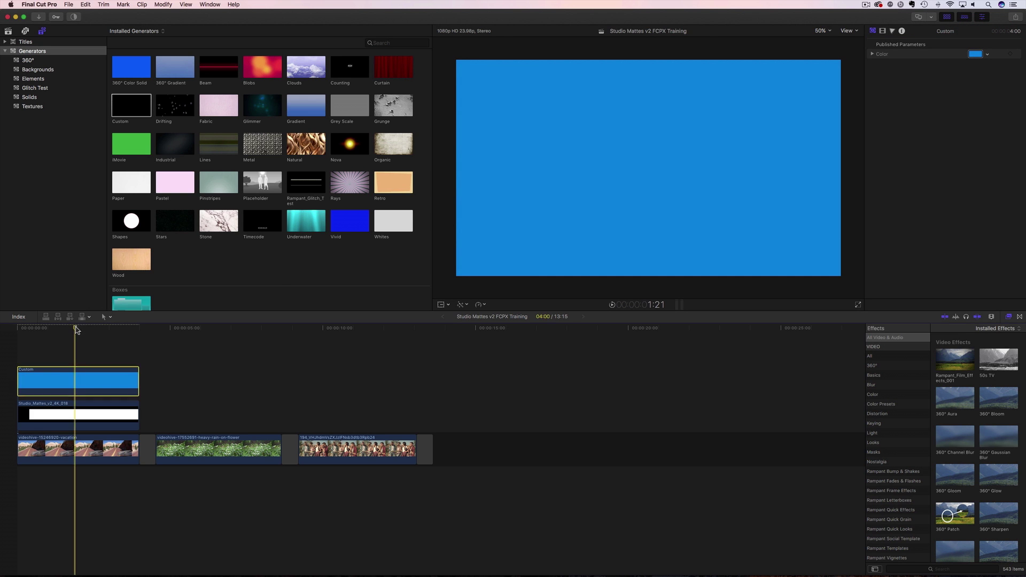
- Set the Custom generator's blend mode to Behind and play back the composite from the start
click(85, 386)
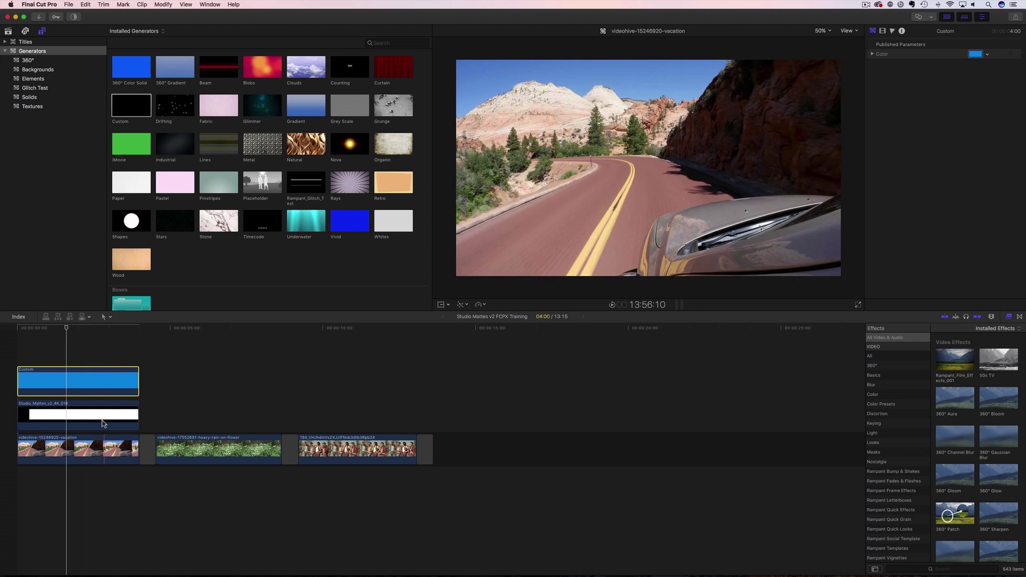
click(94, 382)
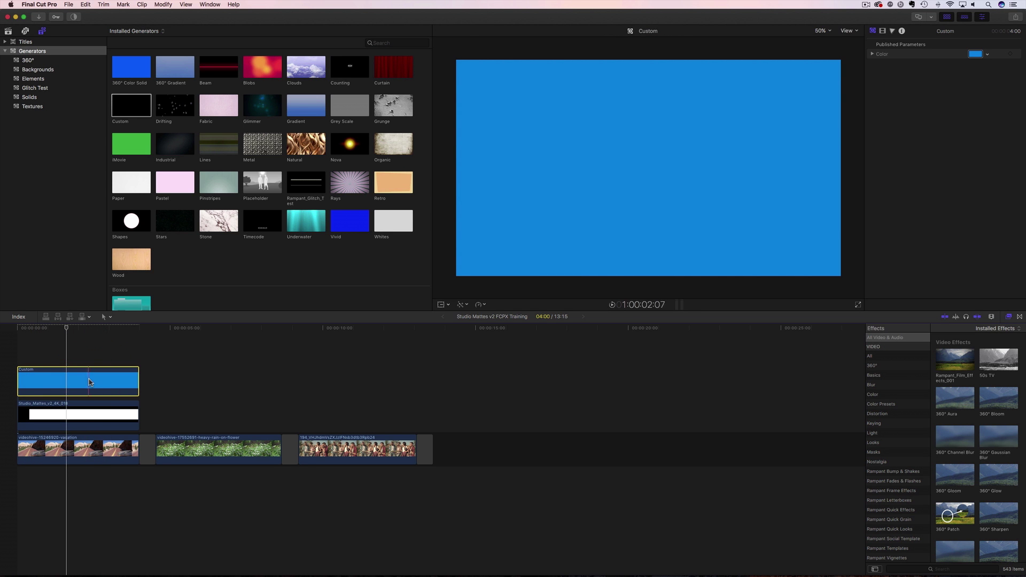
click(882, 32)
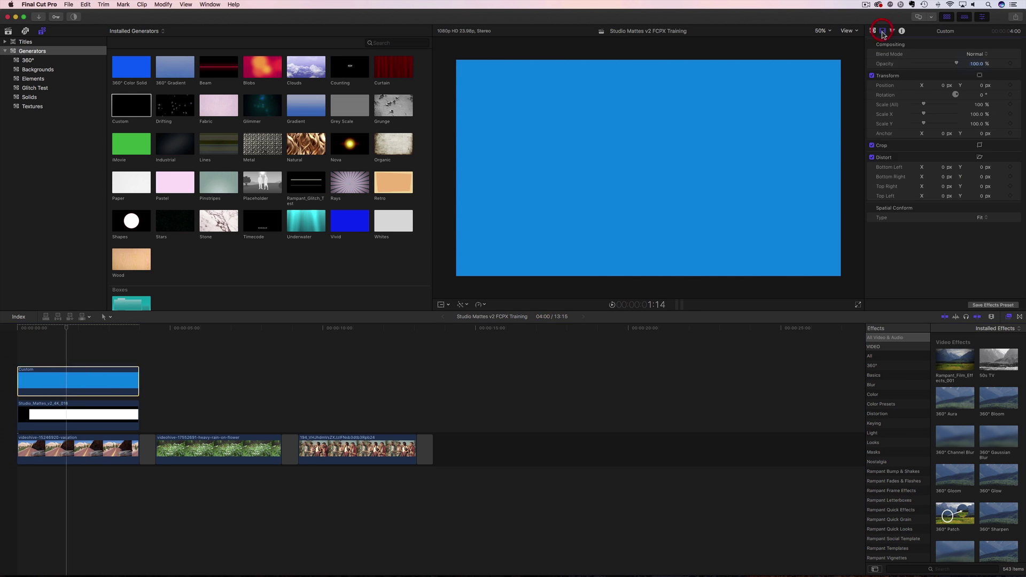
click(988, 53)
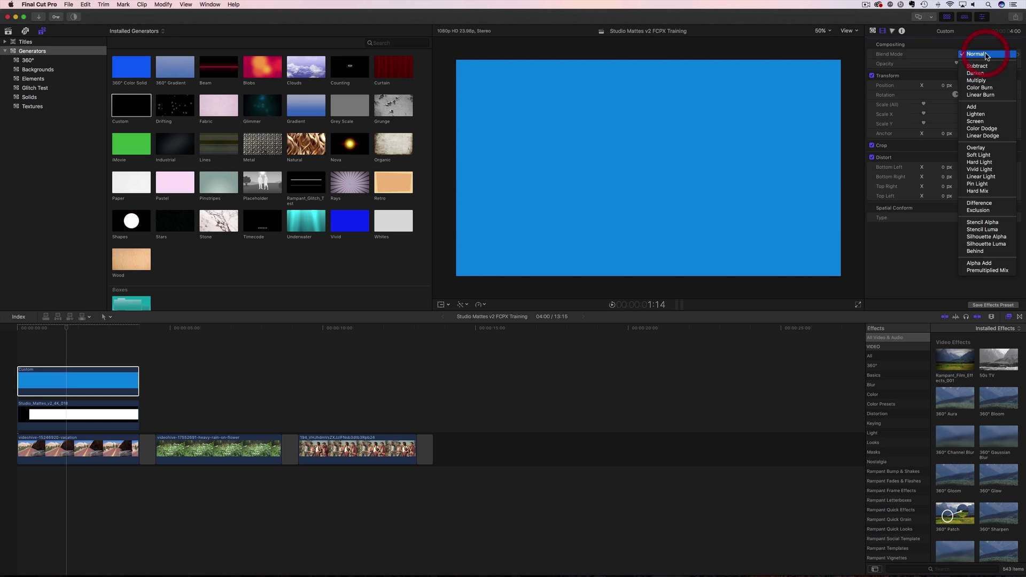
click(979, 251)
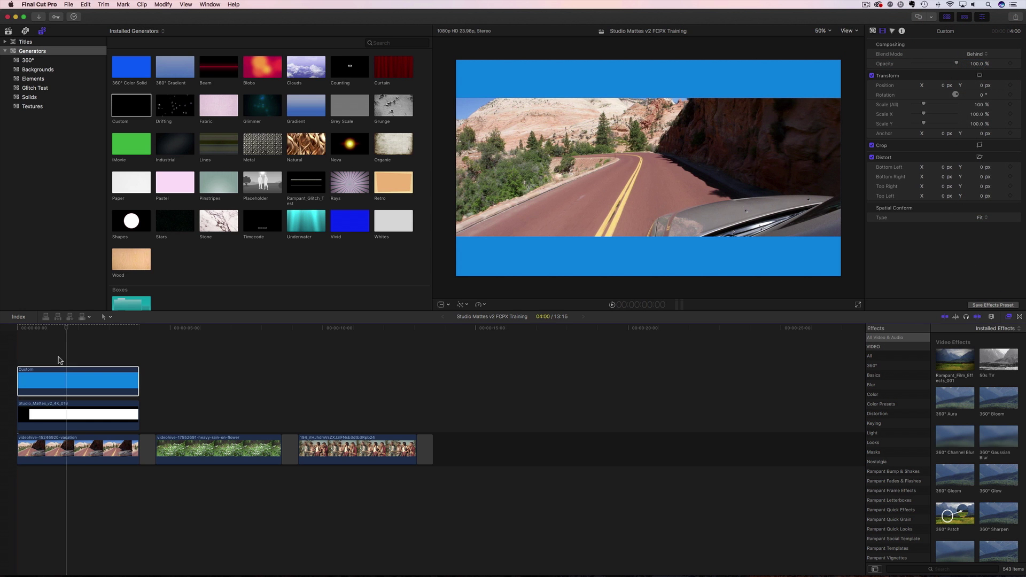
click(9, 330)
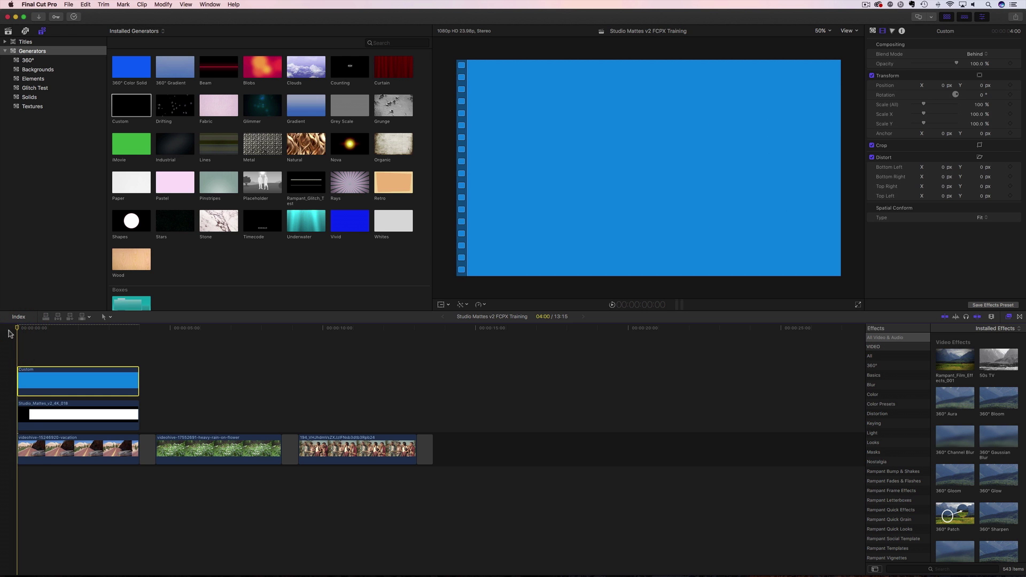
key(space)
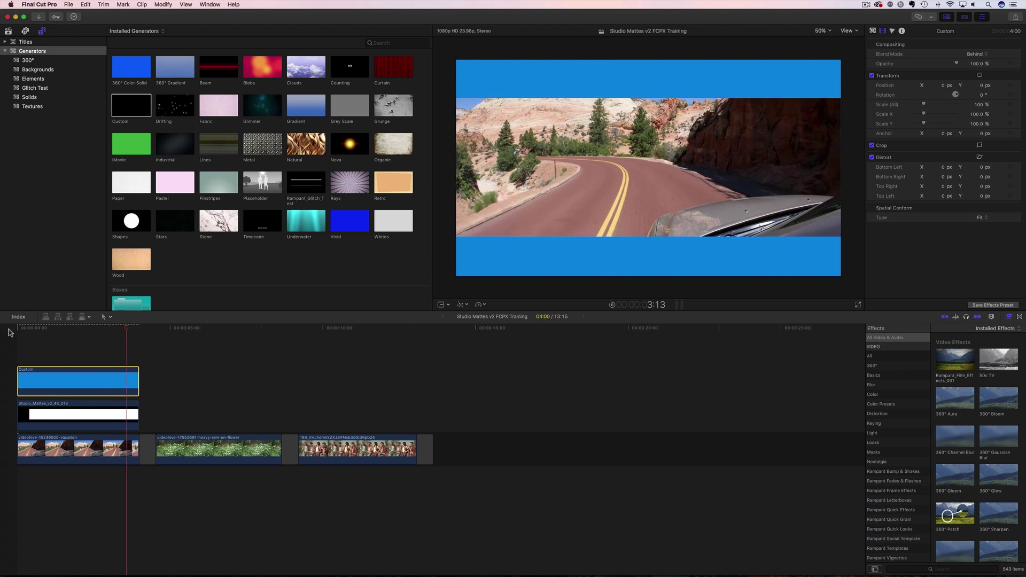
click(9, 330)
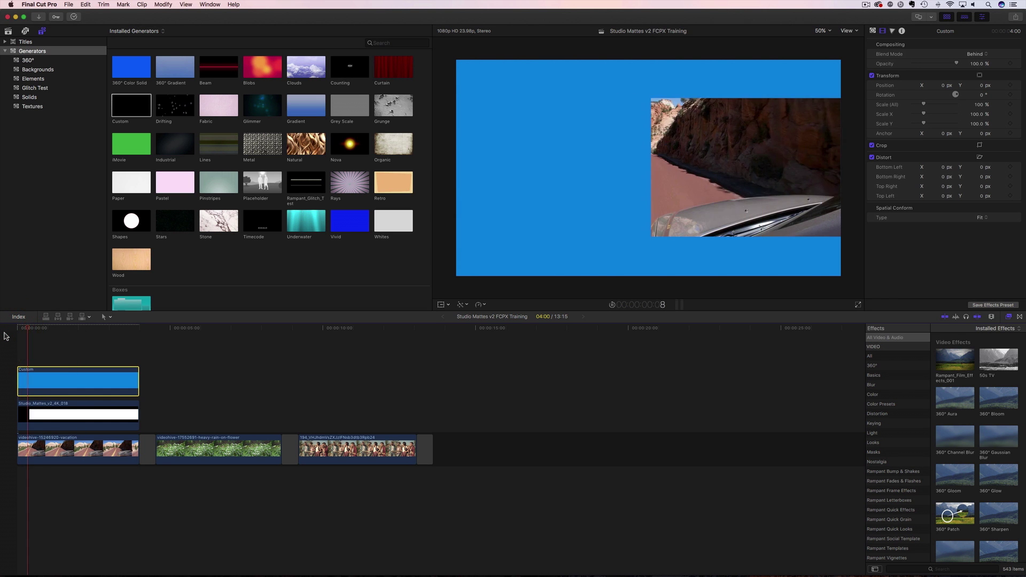
- Delete the blue Custom generator above the matte
click(59, 388)
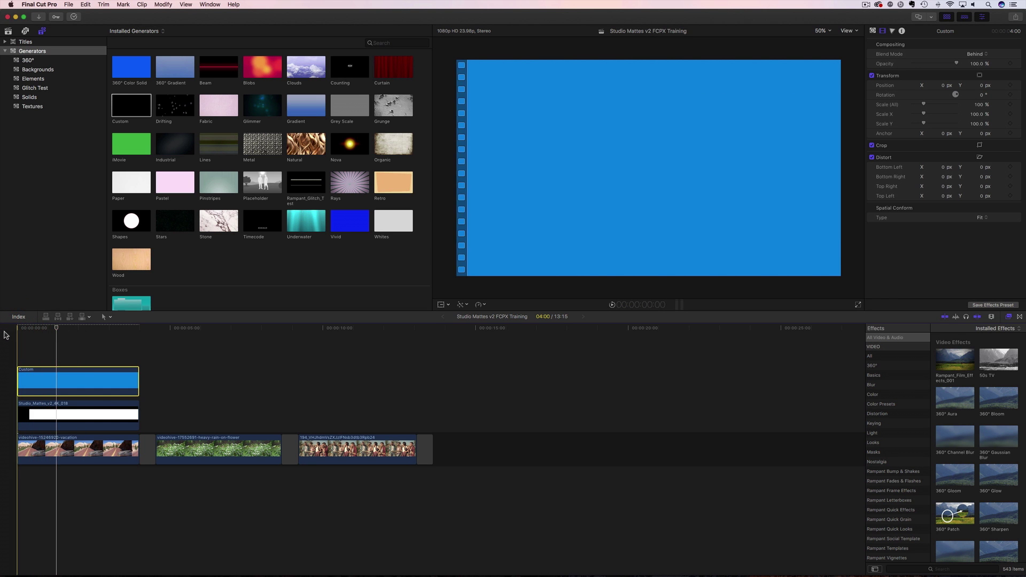
click(62, 384)
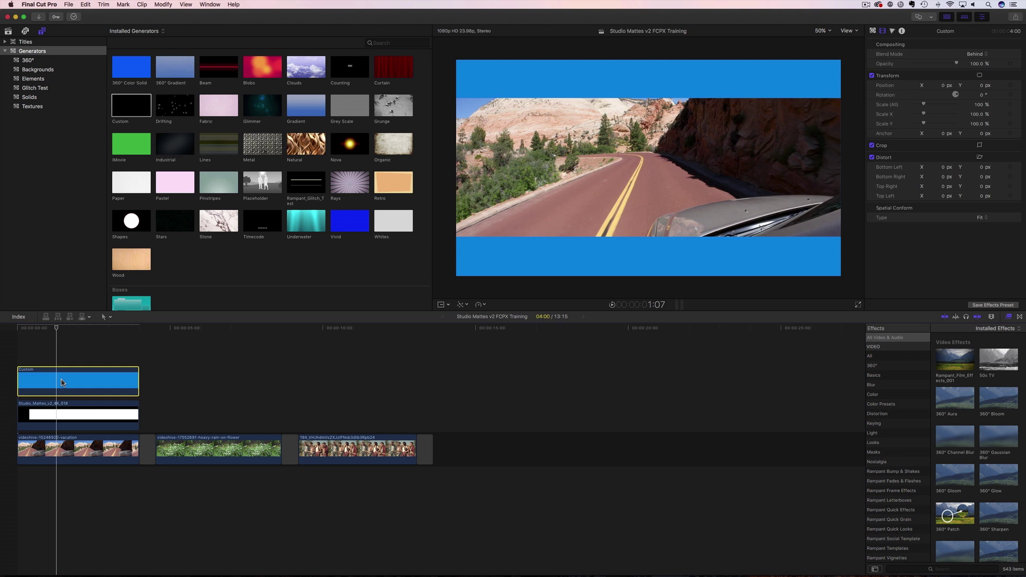
key(Delete)
- Copy the heavy-rain-on-flower clip above the matte at the timeline's start and trim the copy to 4:00
click(186, 453)
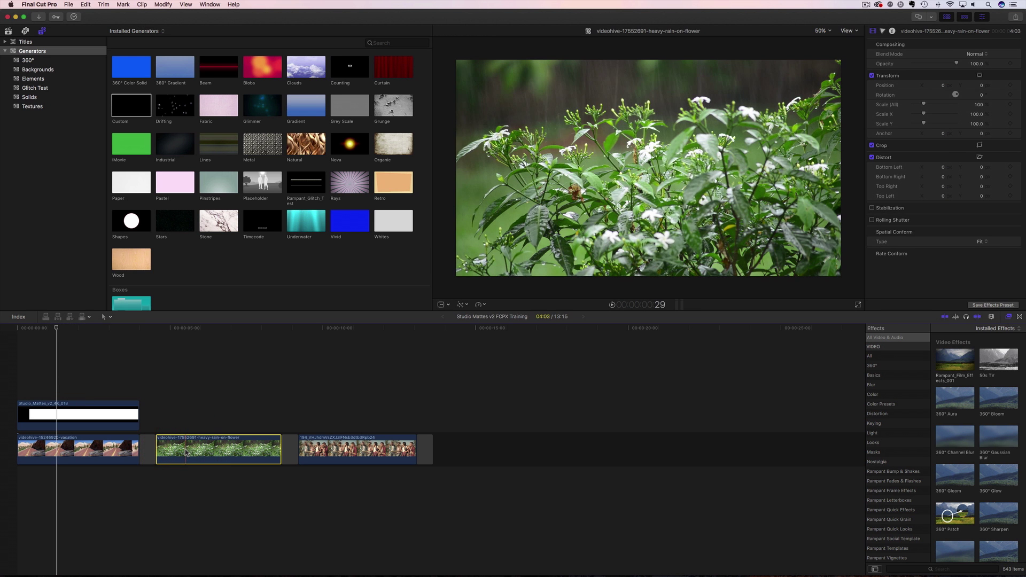
alt+click(179, 401)
drag(180, 402, 52, 383)
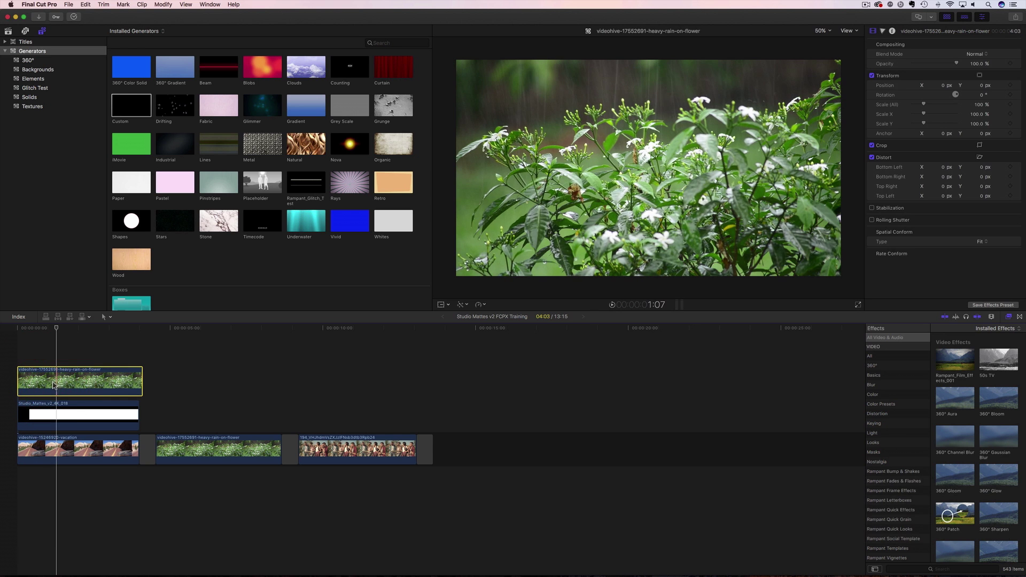
drag(142, 379, 138, 379)
click(106, 382)
- Set the copied rain clip's blend mode to Behind and play back the composite from the start
click(975, 61)
click(980, 55)
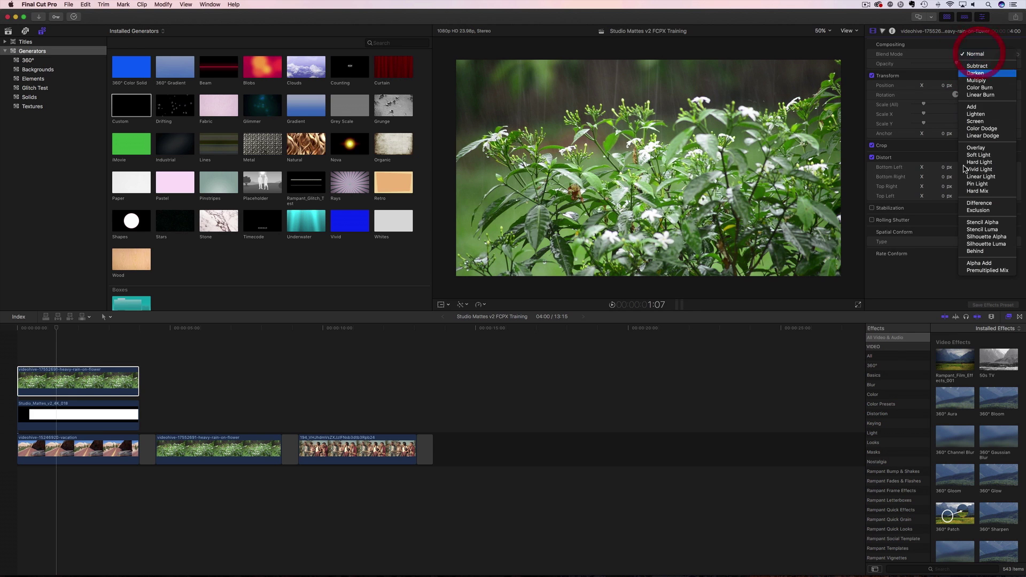
click(983, 249)
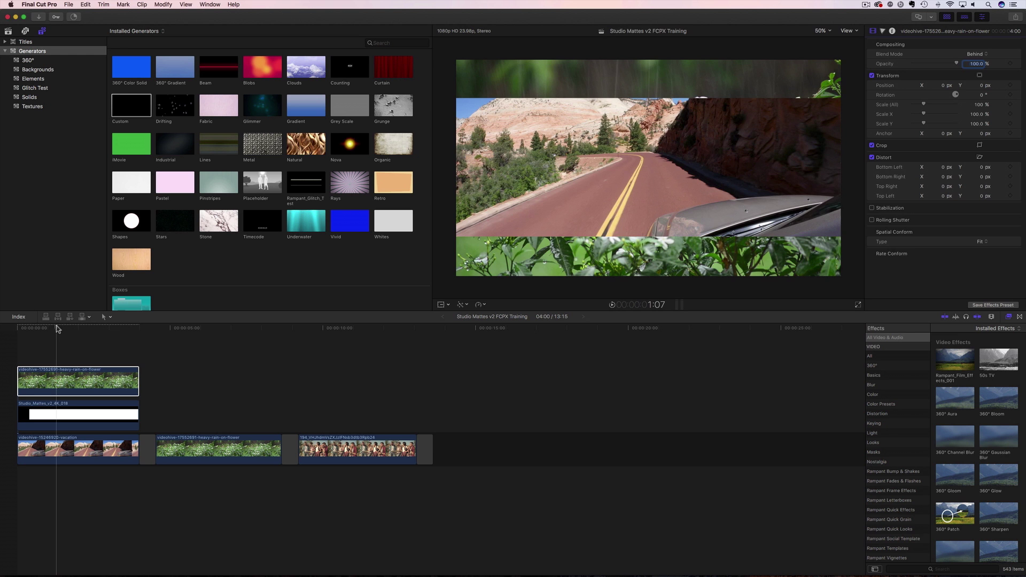
click(17, 335)
key(space)
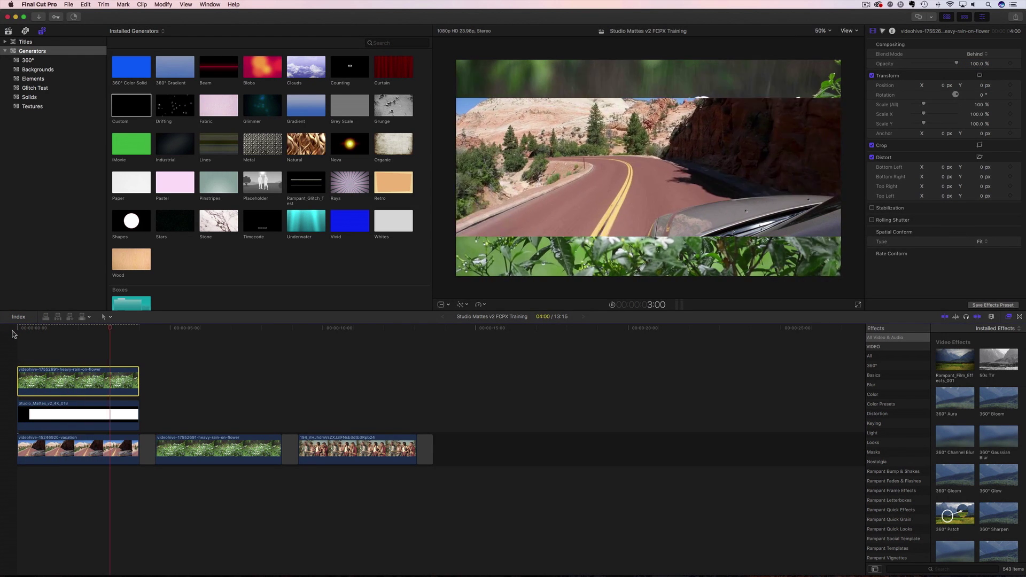
- Delete the copied heavy-rain-on-flower clip above the matte
click(105, 376)
key(Delete)
key(super+4)
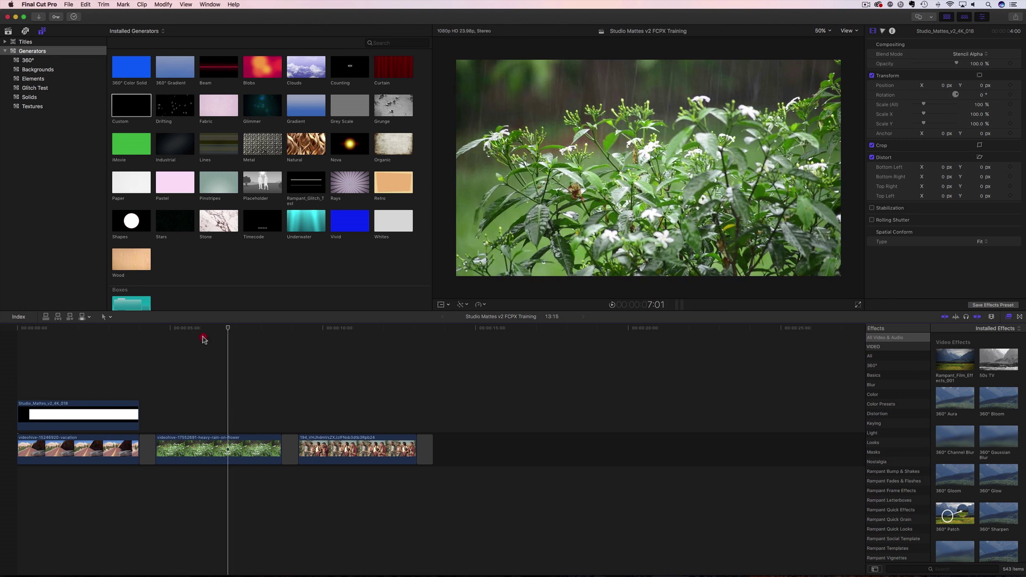
- Preview the Studio_Mattes_v2_4K_016 matte and its Part_01, Part_02 and Part_03 versions among the library clips
click(152, 342)
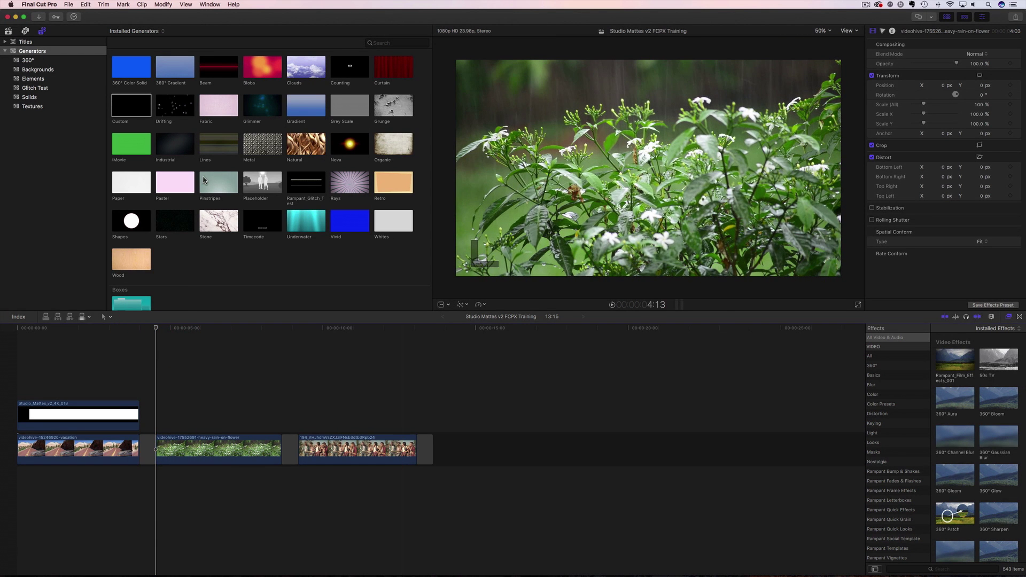
click(8, 31)
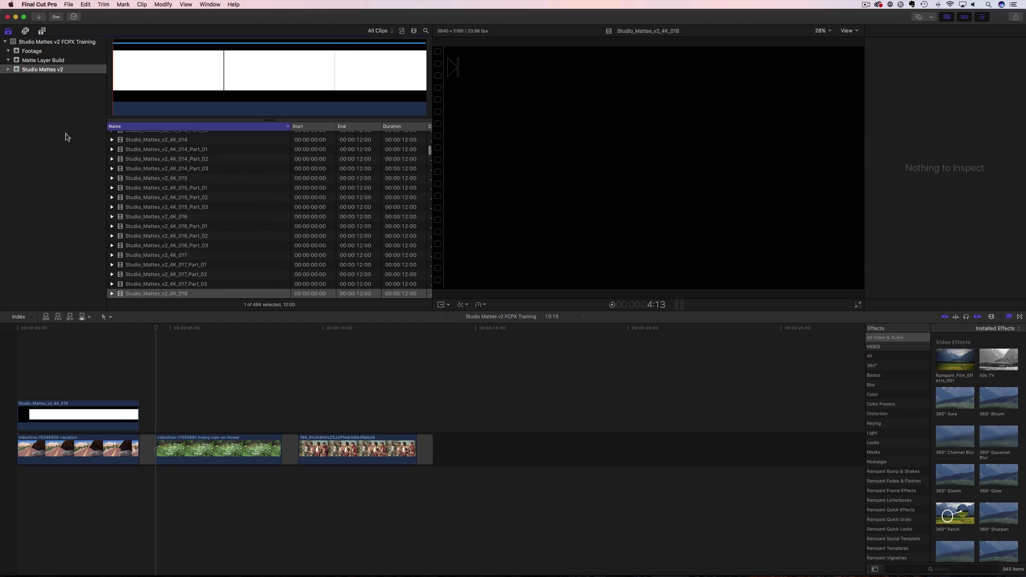
scroll(195, 232, up, 1)
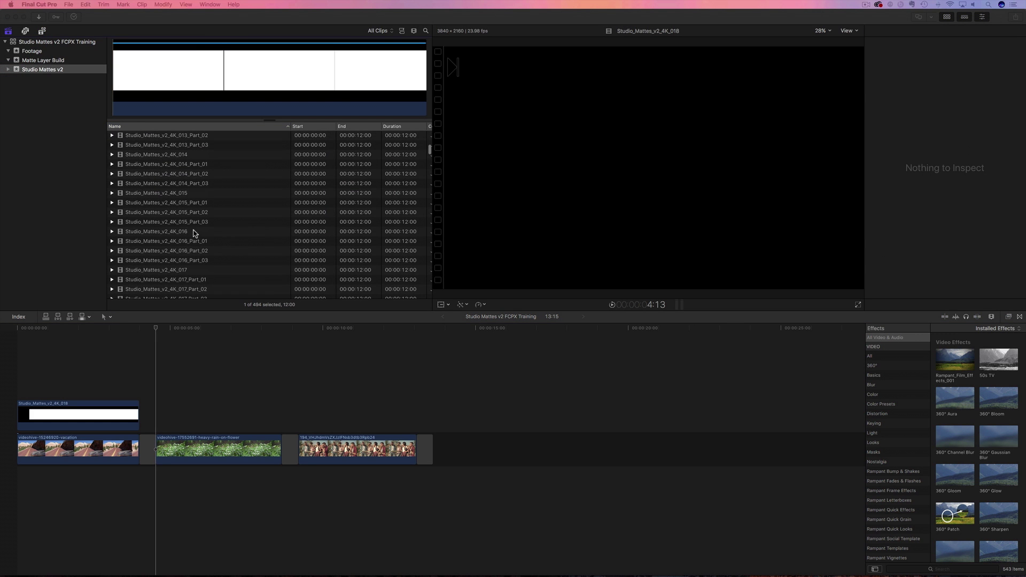
click(161, 233)
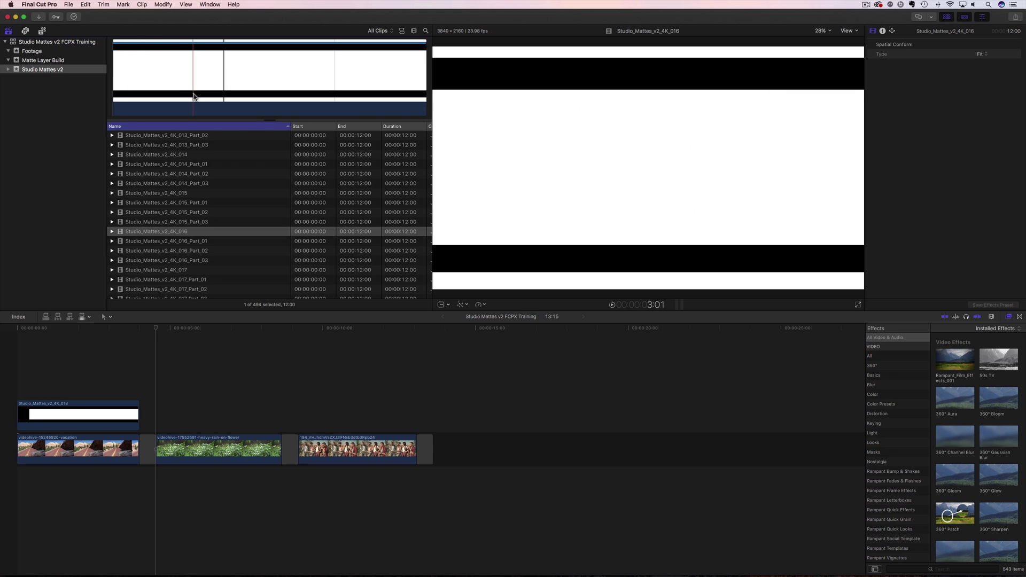
click(264, 80)
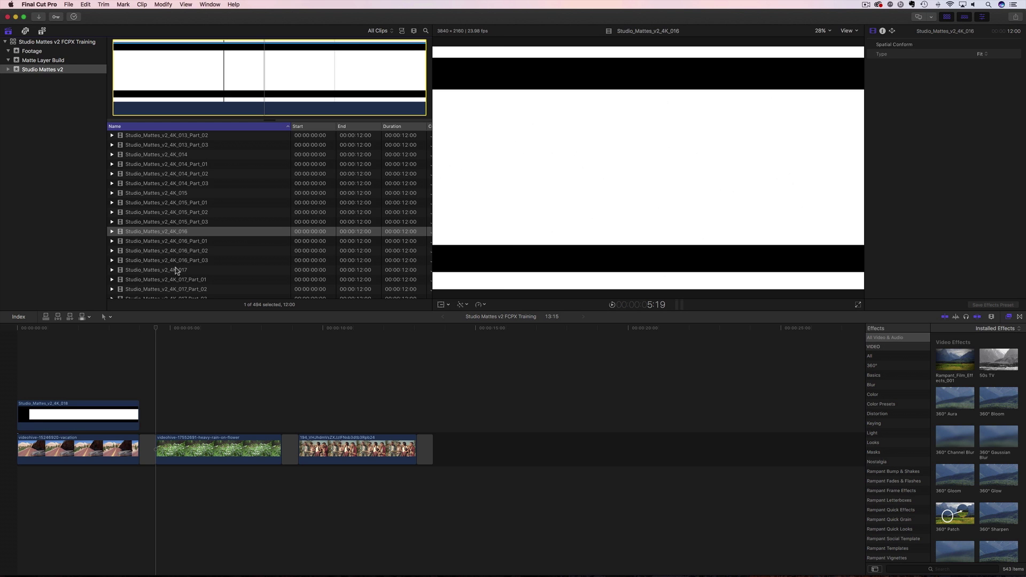
click(173, 241)
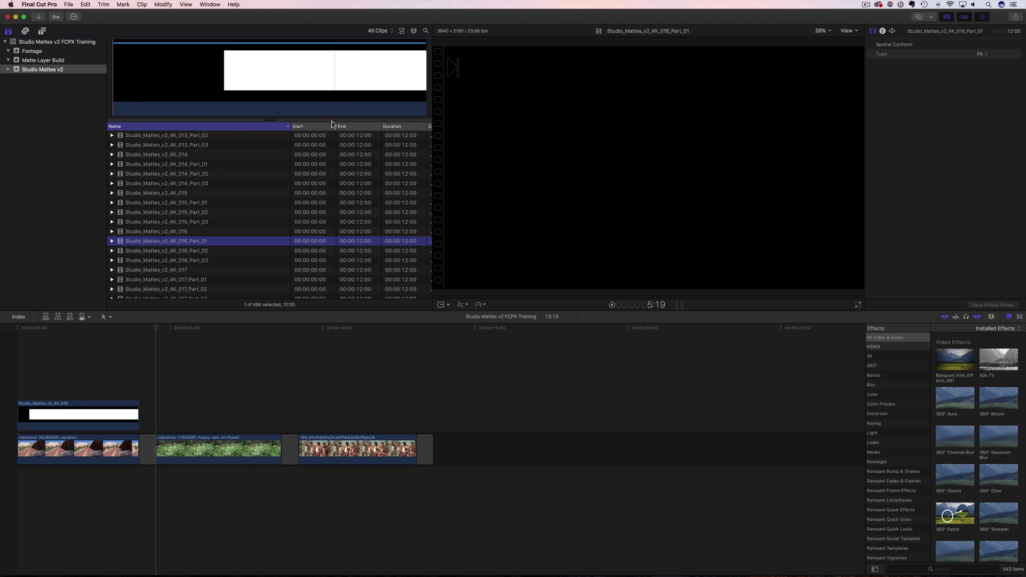
click(207, 250)
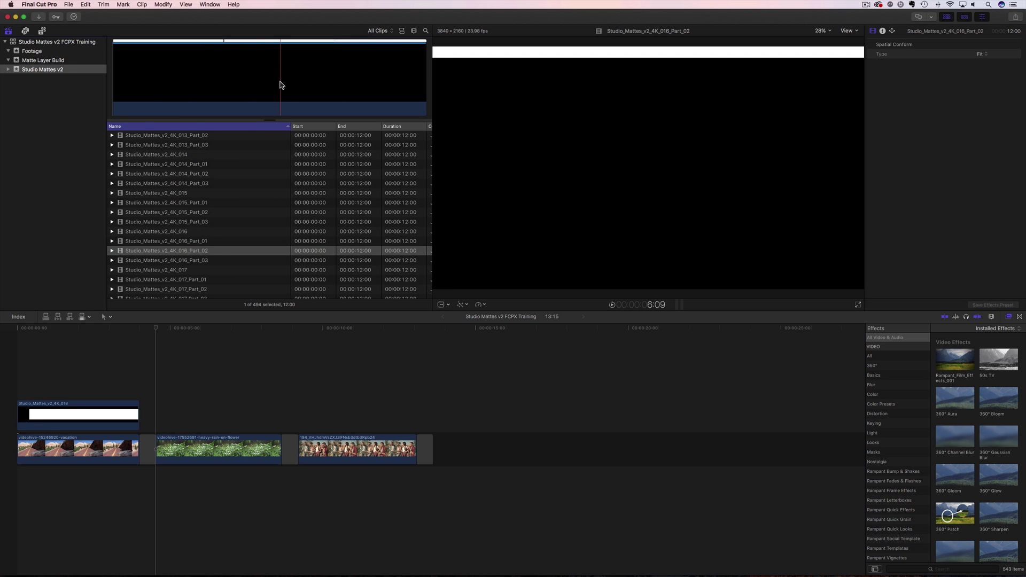
click(211, 260)
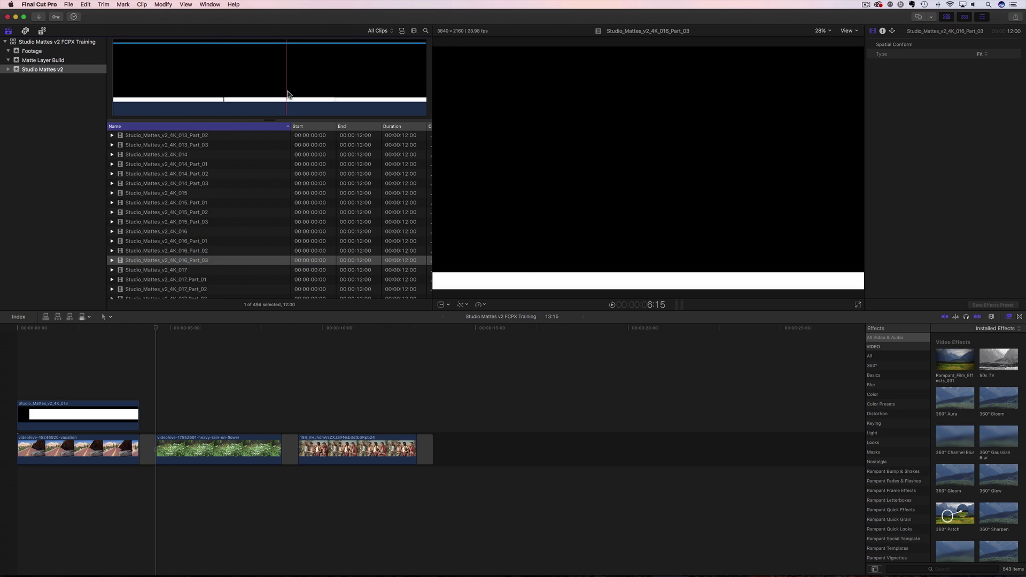
- Place the full Studio_Mattes_v2_4K_016 matte above the heavy-rain-on-flower clip, starting with it, and trim the matte to 4:03
click(168, 231)
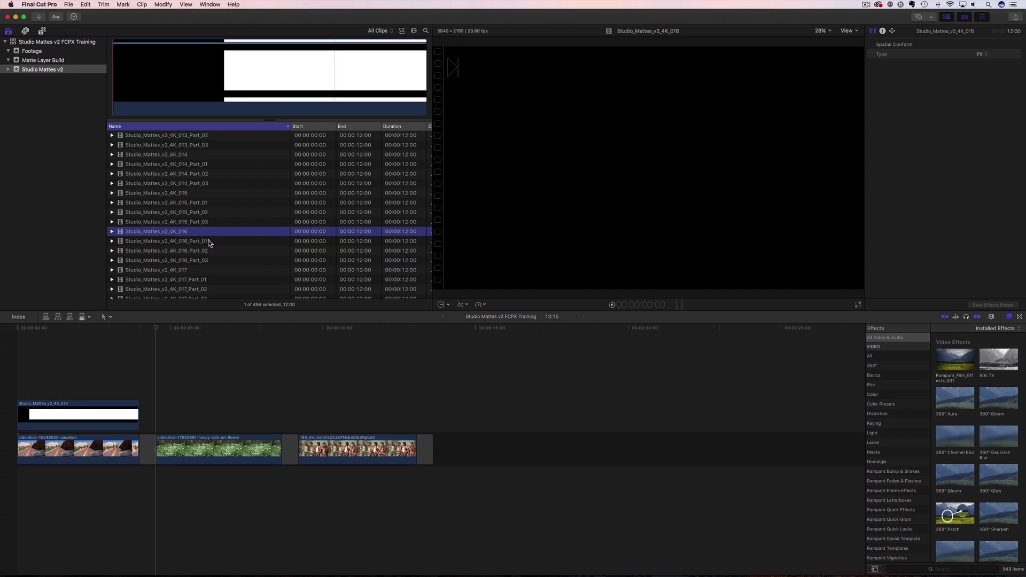
drag(231, 83, 325, 85)
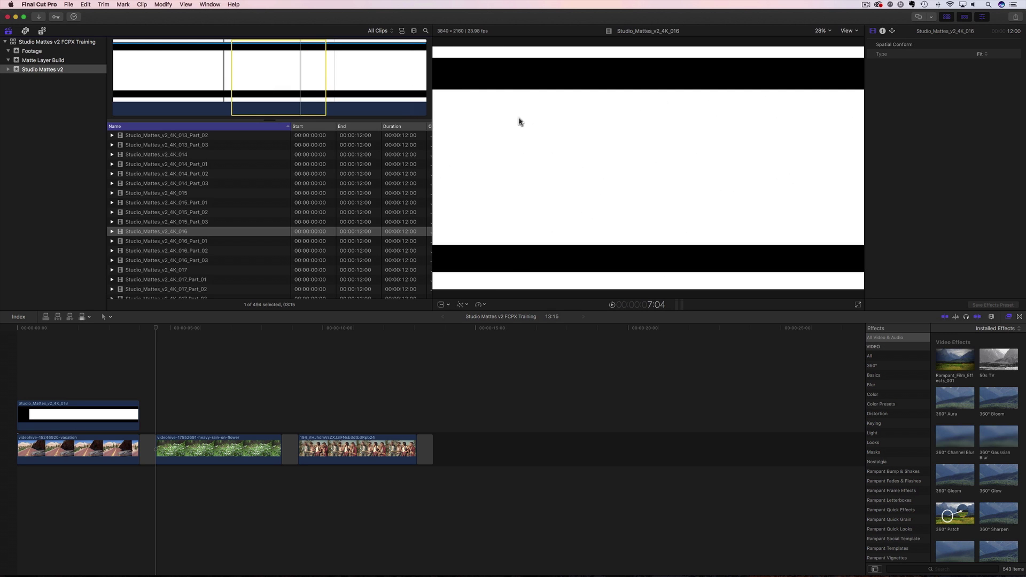
drag(326, 70, 434, 69)
drag(232, 71, 95, 89)
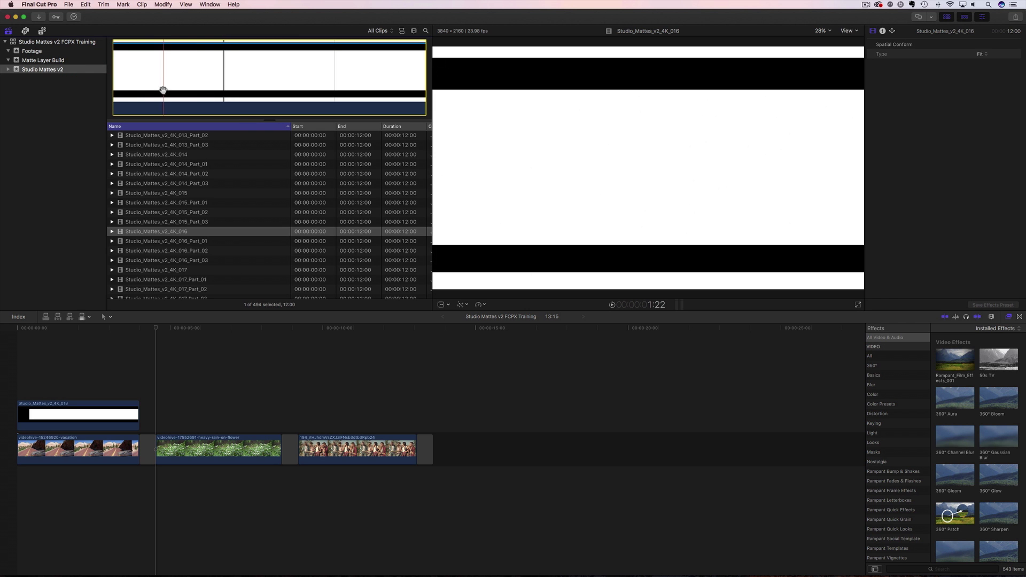
drag(141, 71, 158, 406)
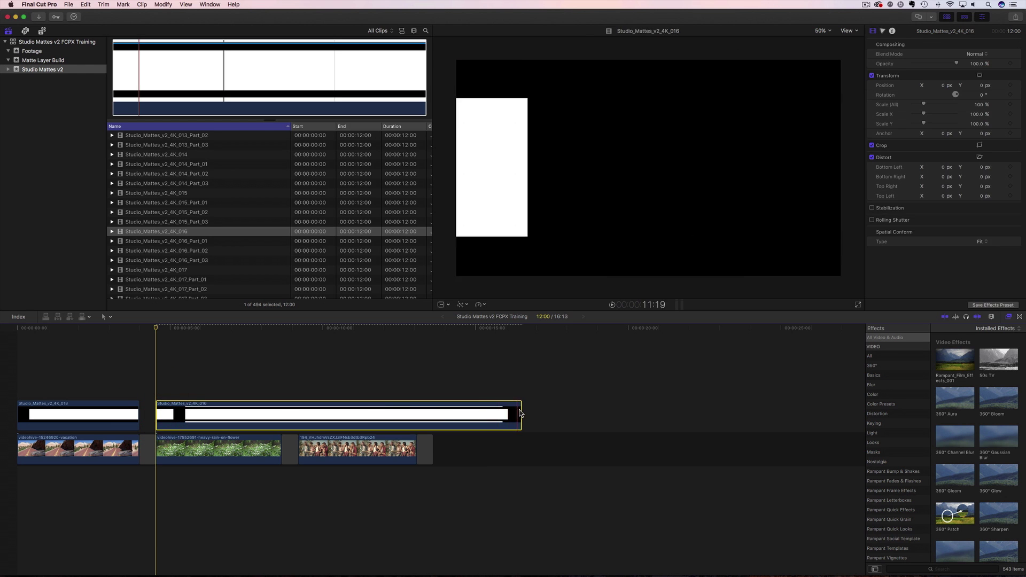
drag(521, 419, 272, 420)
- Play back the new matte over the rain clip and set the matte's blend mode to Stencil Alpha
click(206, 419)
click(151, 329)
key(space)
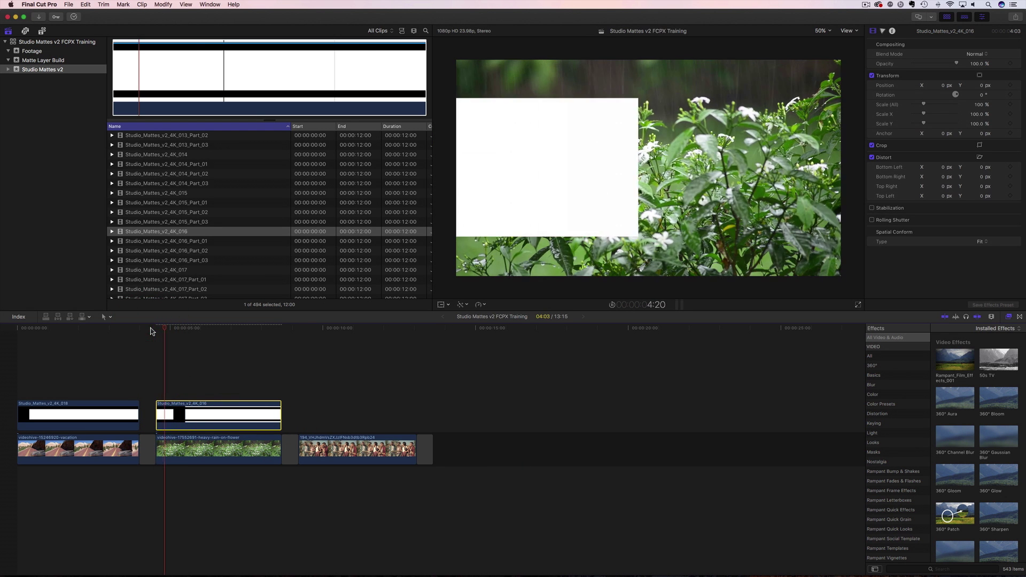
click(229, 329)
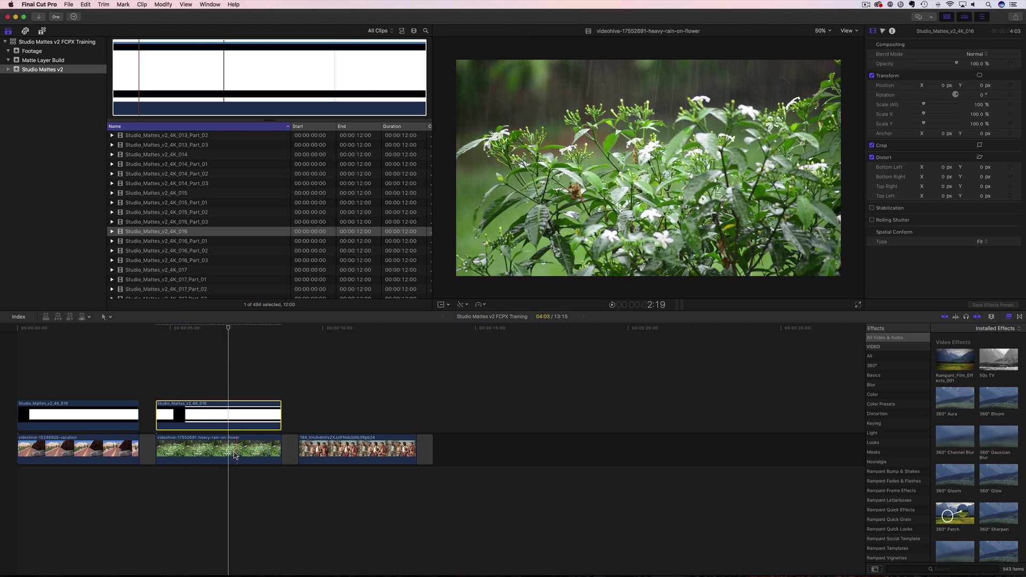
click(235, 412)
click(975, 54)
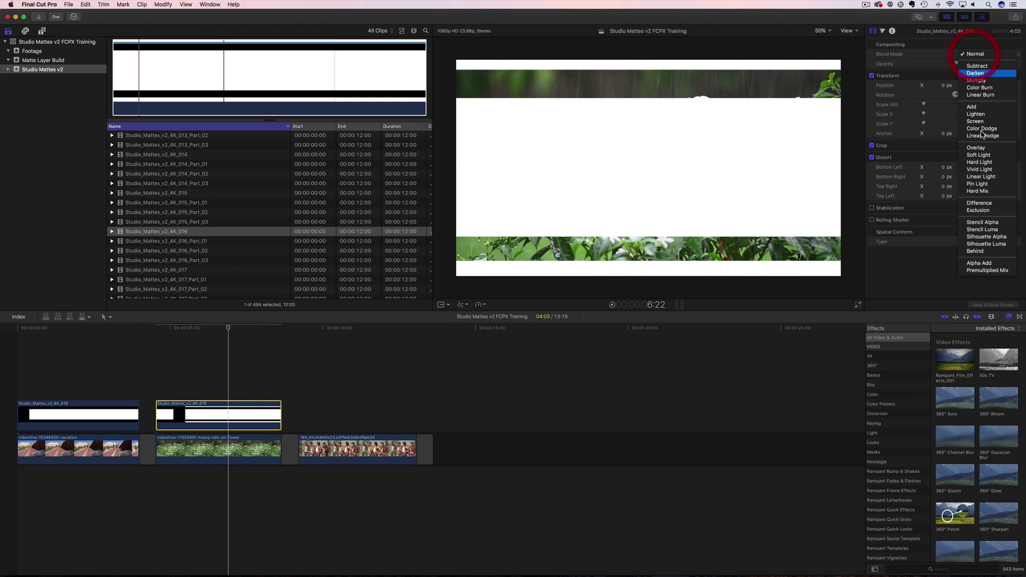
click(981, 222)
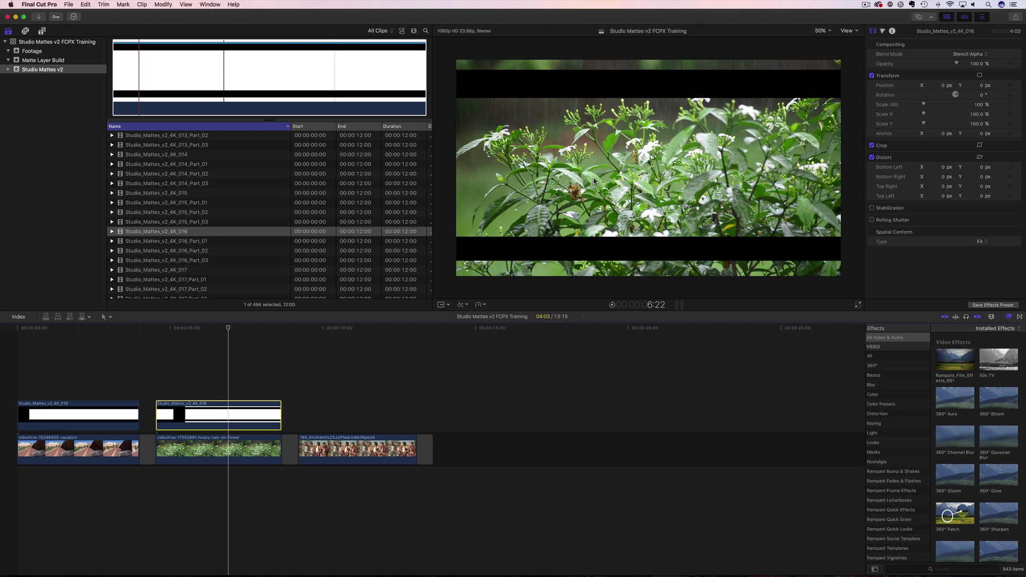
- Duplicate the heavy-rain-on-flower clip onto the layer between the original clip and the Studio_Mattes_v2_4K_016 matte
click(199, 449)
drag(199, 449, 197, 413)
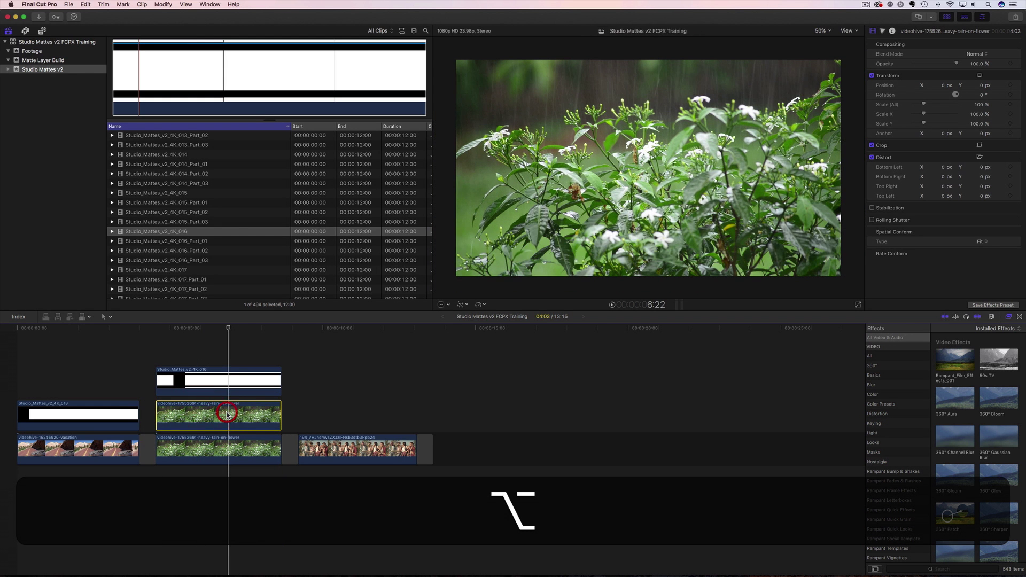
mouse_move(229, 328)
mouse_down()
mouse_move(162, 334)
mouse_move(235, 337)
mouse_move(158, 334)
mouse_move(228, 333)
mouse_up()
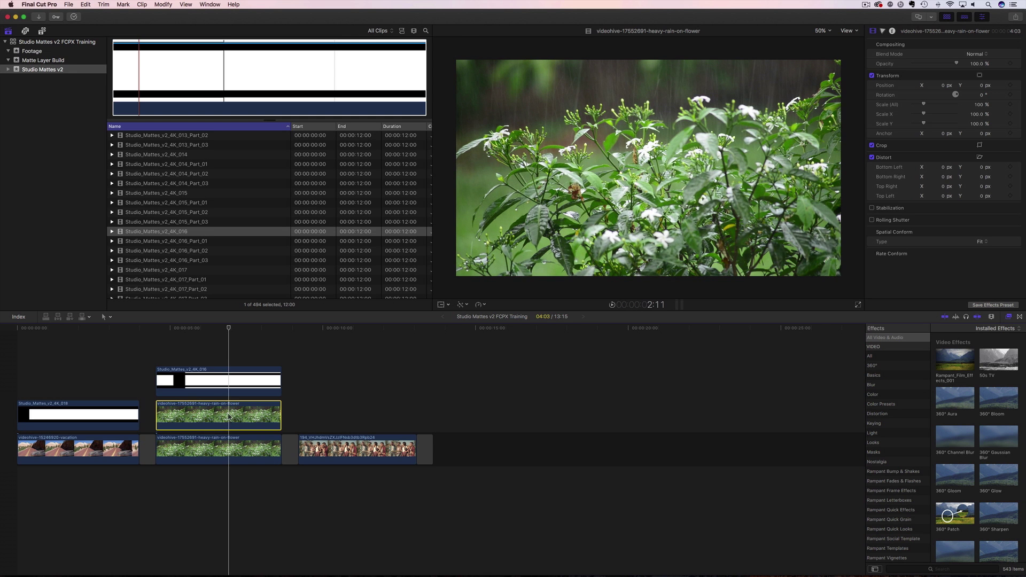
- Browse the Looks video effects and apply Sci-Fi to the duplicated heavy-rain-on-flower clip under the matte
click(871, 396)
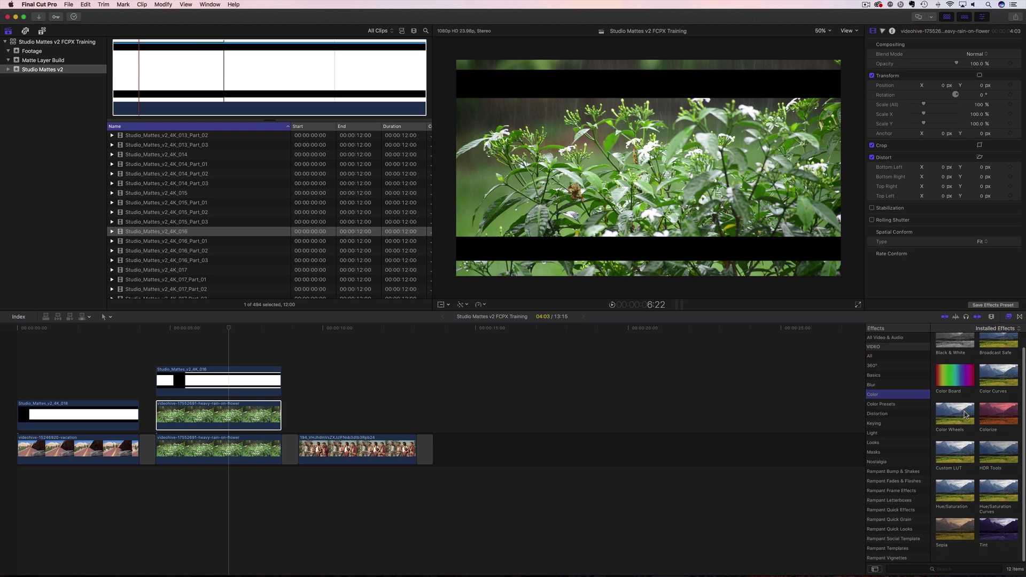
click(873, 443)
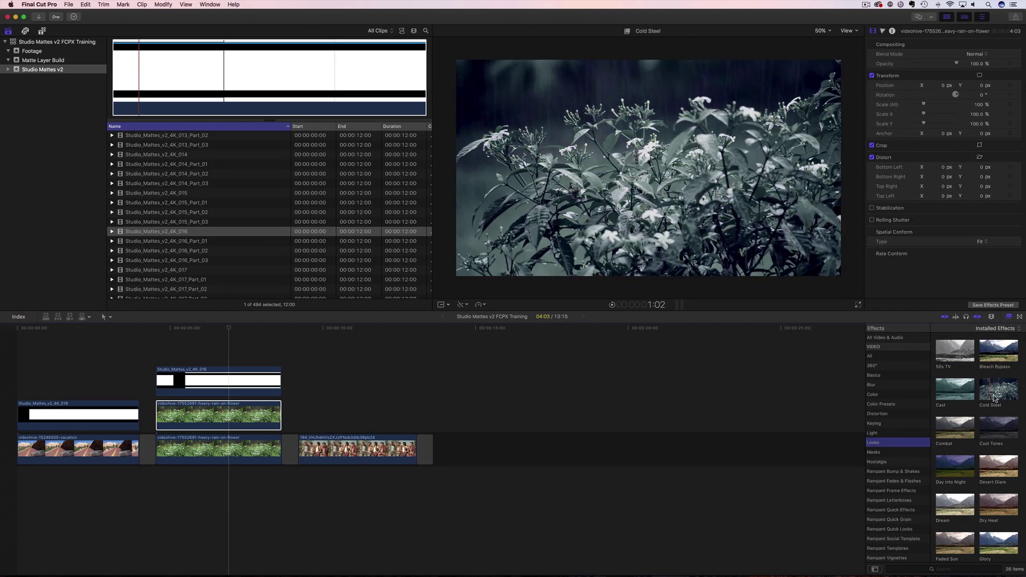
scroll(956, 412, down, 2)
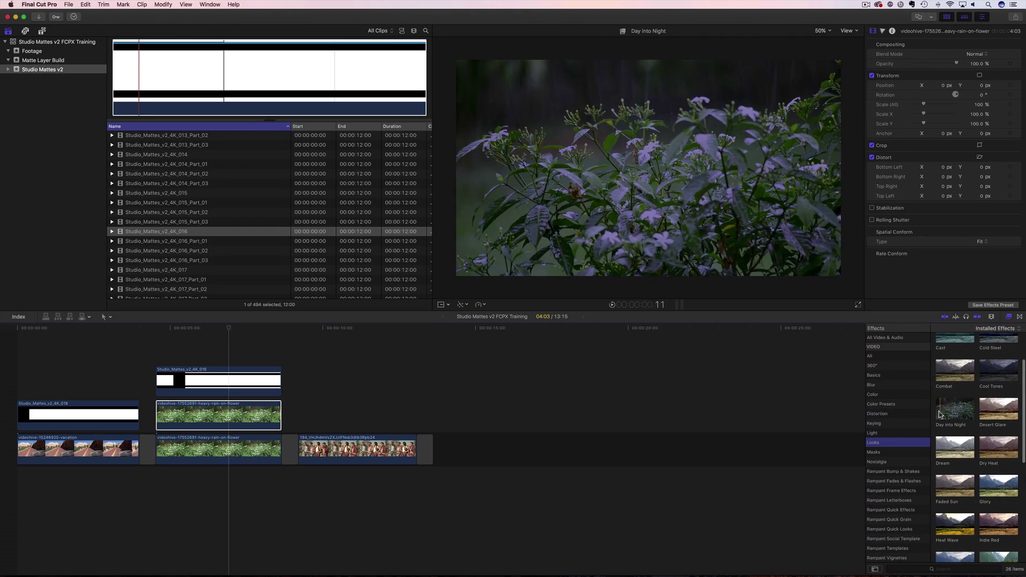
scroll(946, 422, down, 2)
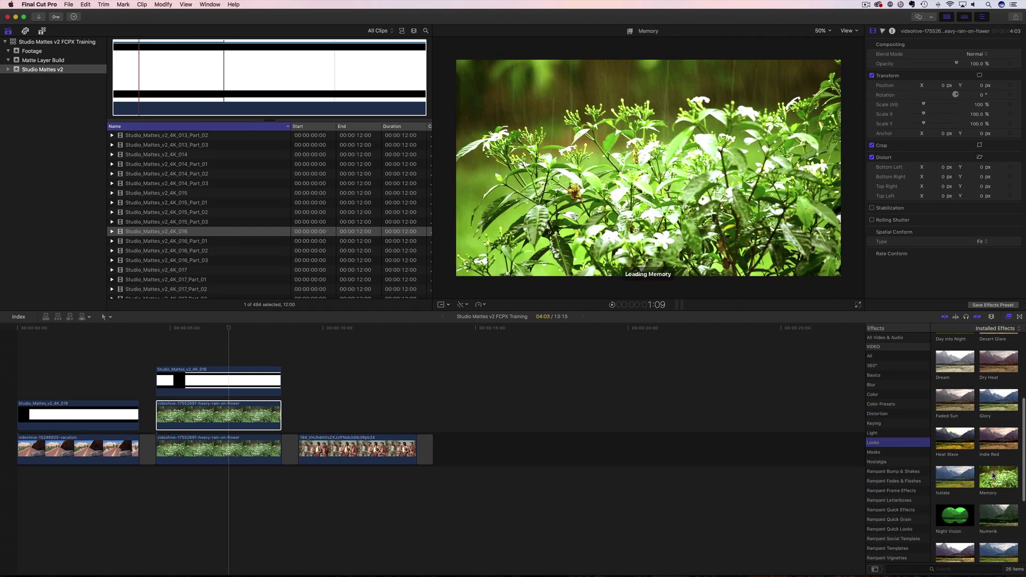
scroll(977, 478, down, 3)
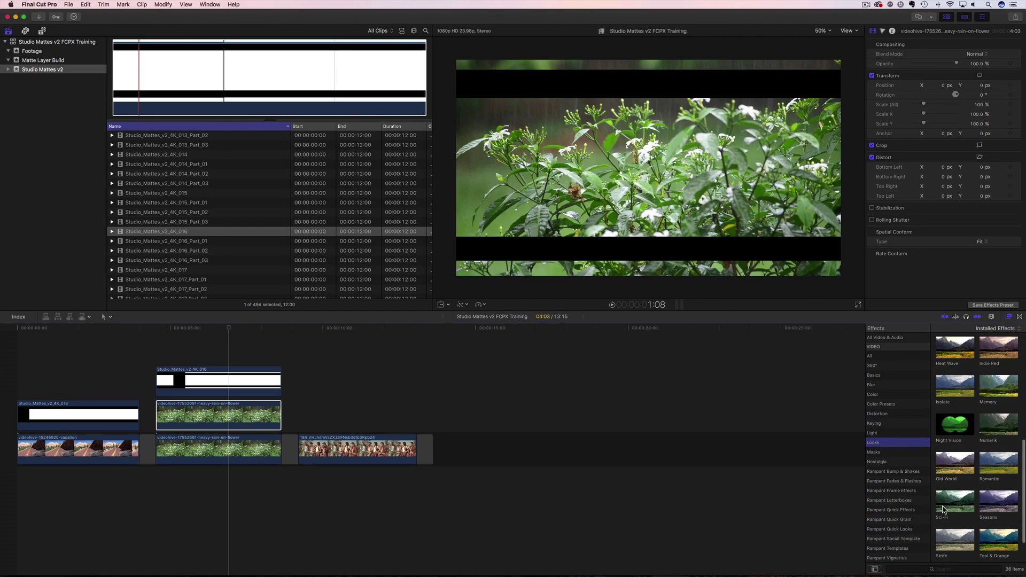
click(946, 509)
drag(939, 502, 224, 420)
mouse_move(227, 333)
mouse_down()
mouse_move(165, 332)
mouse_move(203, 332)
mouse_move(149, 346)
mouse_move(217, 342)
mouse_up()
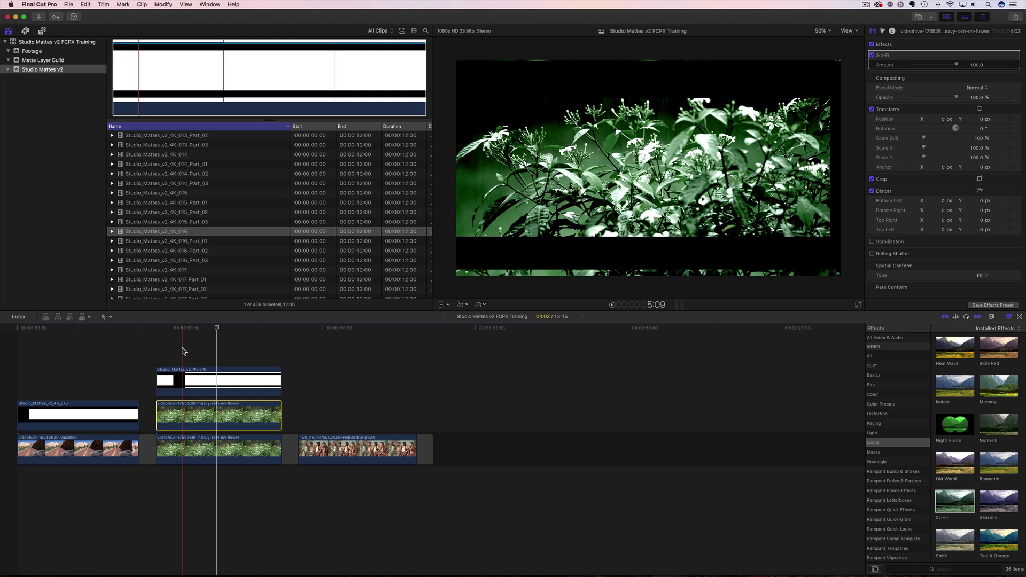
- Combine the matte and the duplicated rain clip into a compound clip named Studio Mattes v2 FCPX Training Clip in the Footage event
drag(163, 343, 195, 421)
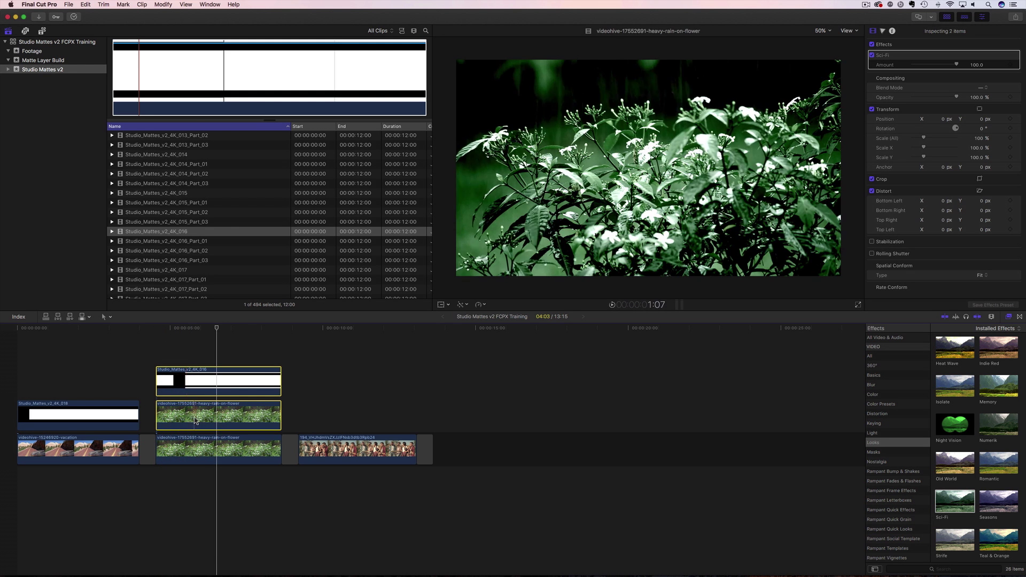
right_click(197, 419)
click(225, 418)
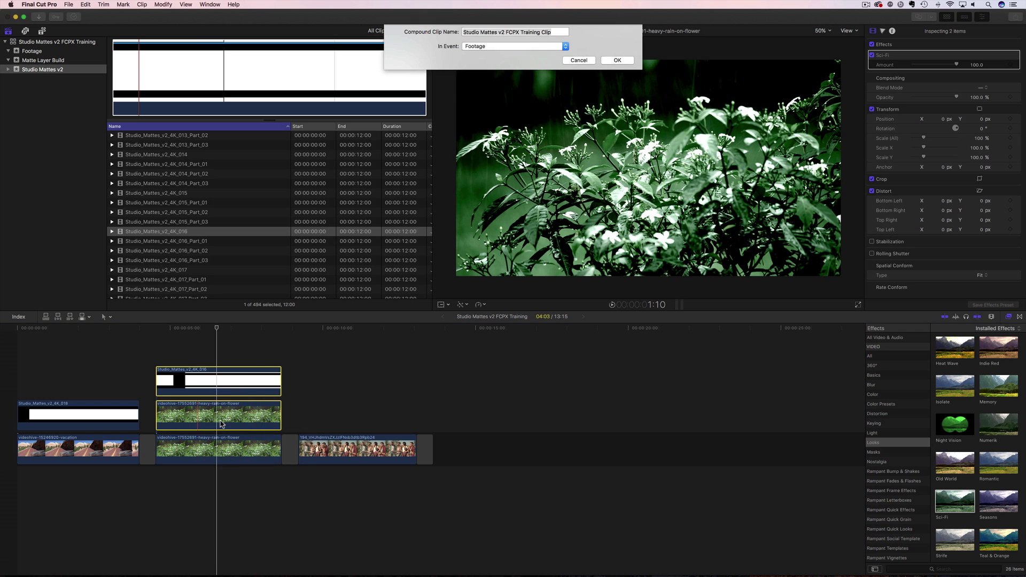
key(Return)
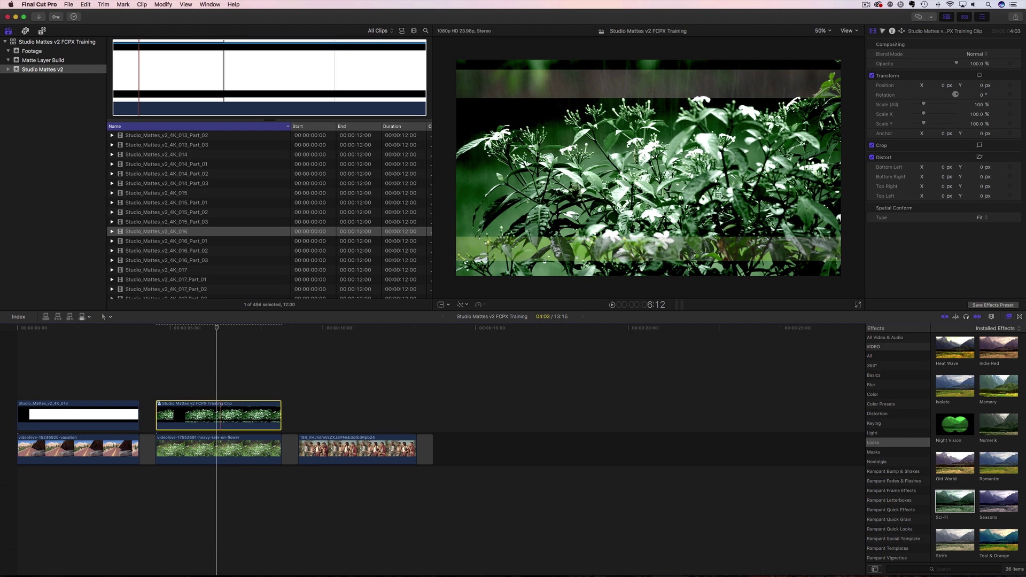
- Play back the compound clip over the original rain footage several times from its start
drag(218, 332, 149, 335)
key(space)
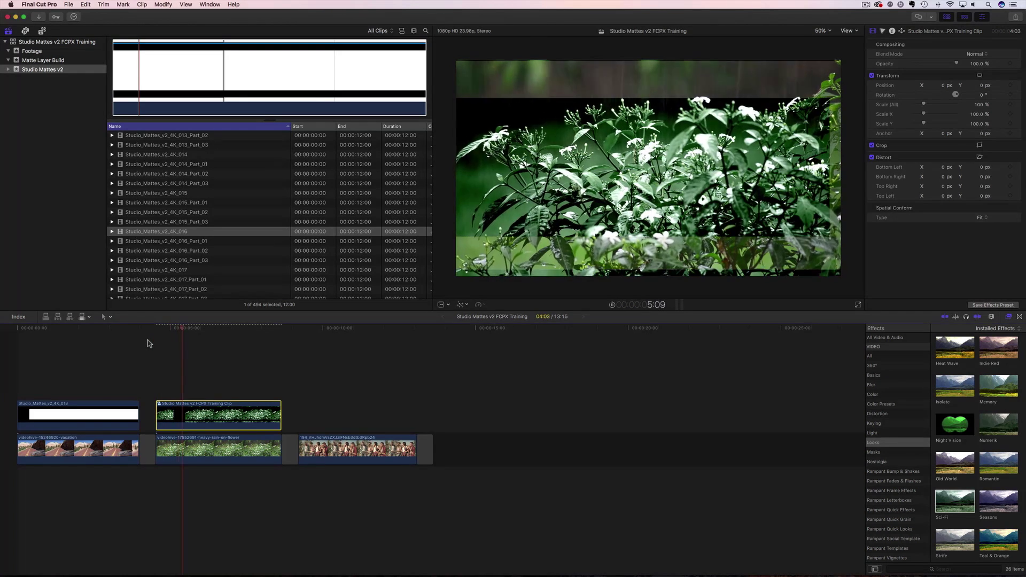
drag(161, 329, 147, 331)
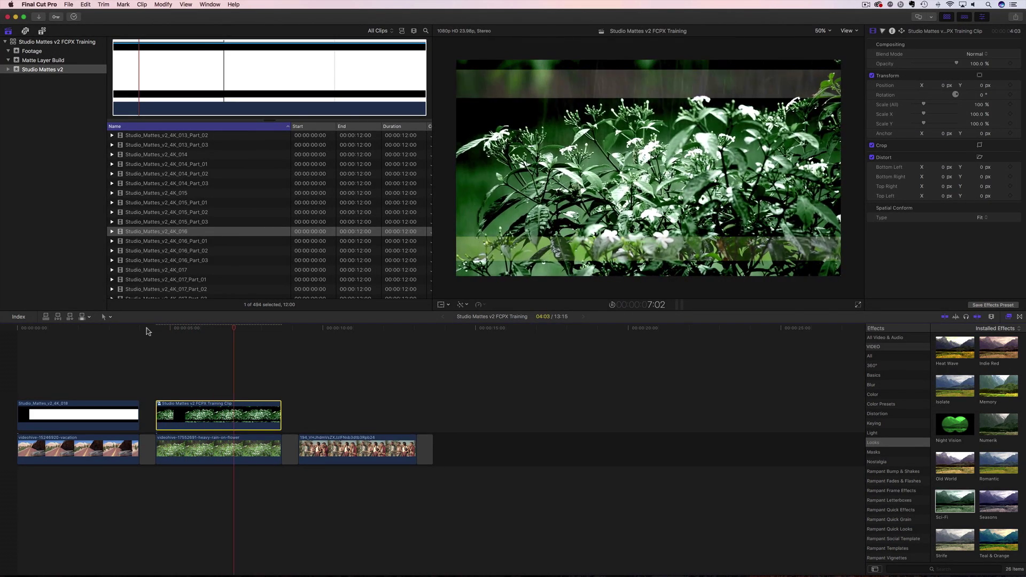
drag(159, 328, 151, 330)
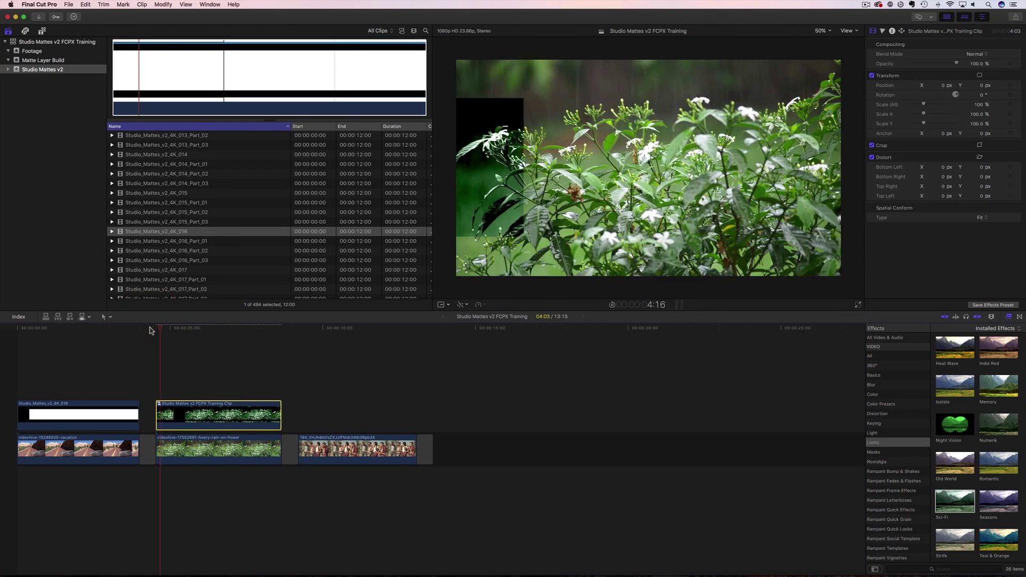
click(152, 327)
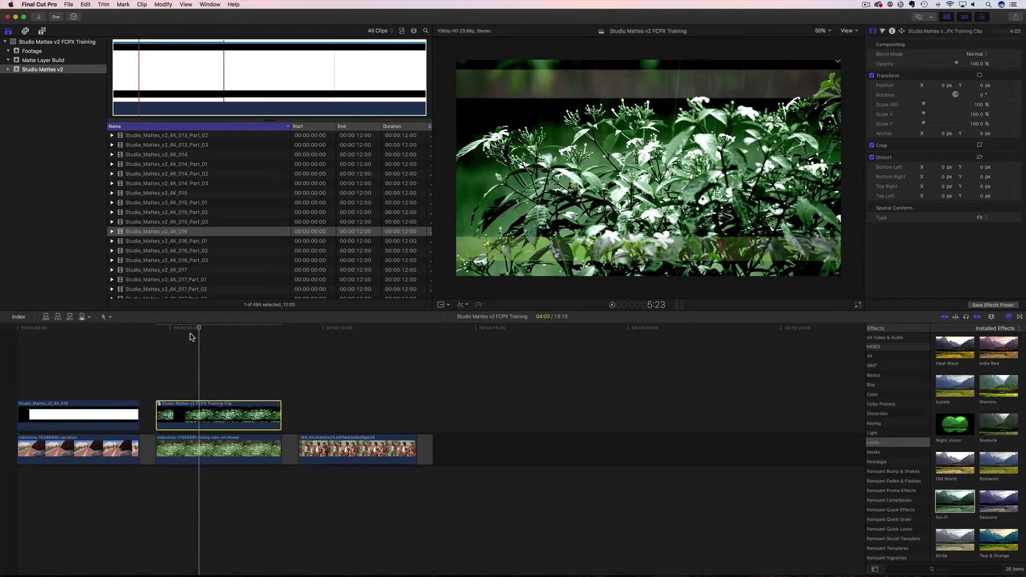
- Open the compound clip to examine its matte and rain layers, and return to the main project timeline
double_click(212, 412)
click(85, 329)
drag(84, 331, 90, 330)
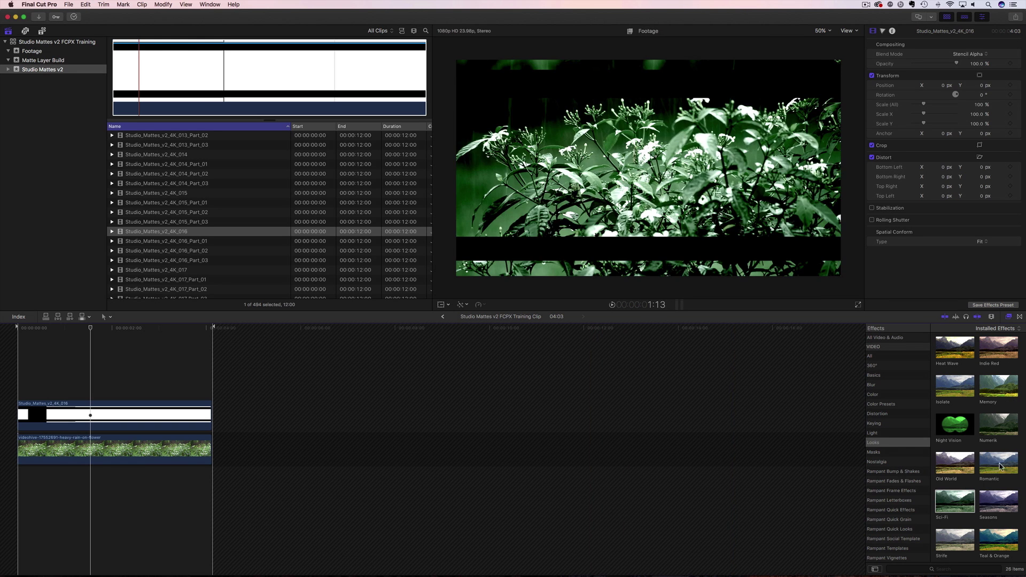
click(441, 317)
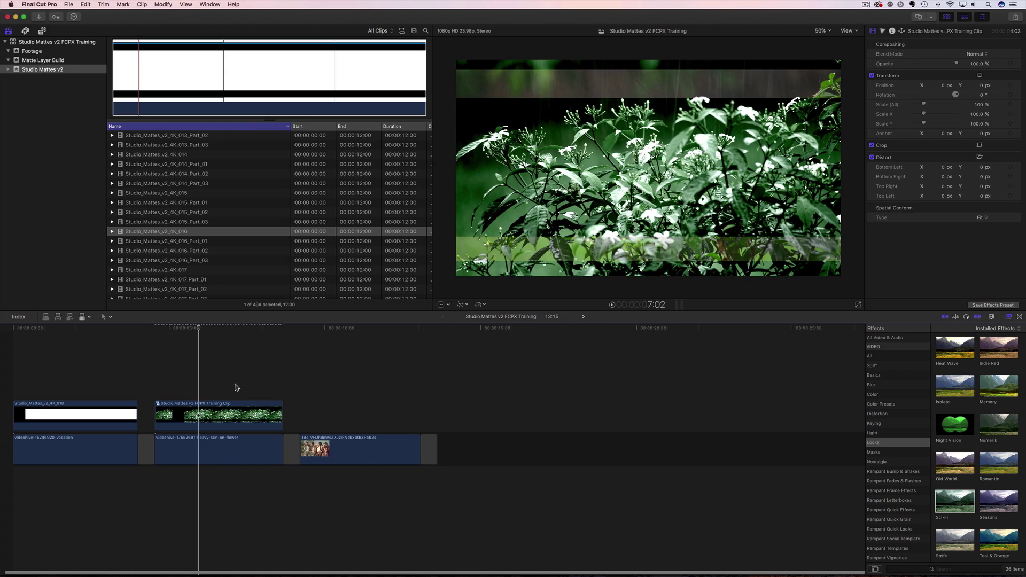
- Play back the compound clip composite and move the playhead to the start of the hikers clip
key(space)
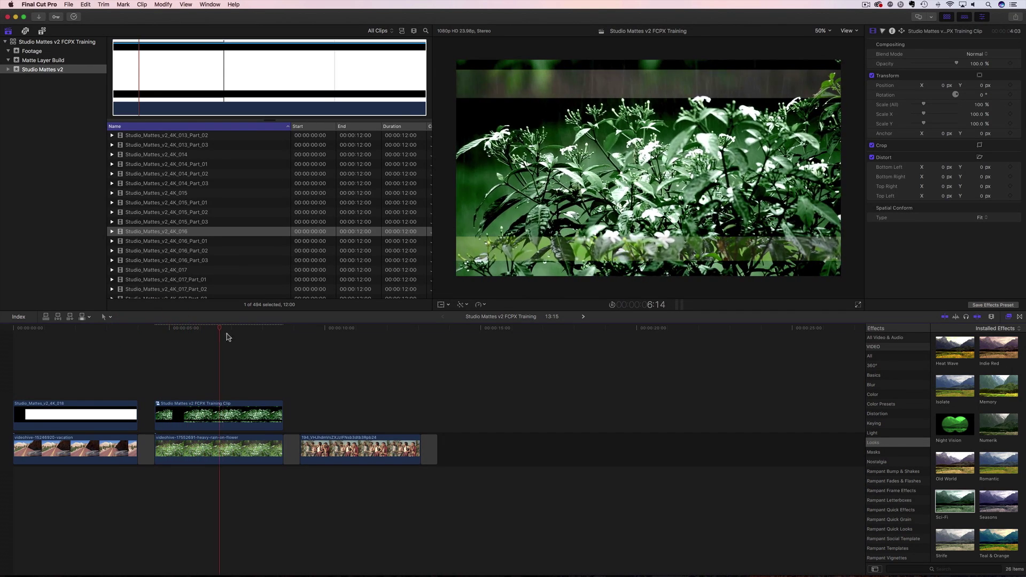
click(300, 332)
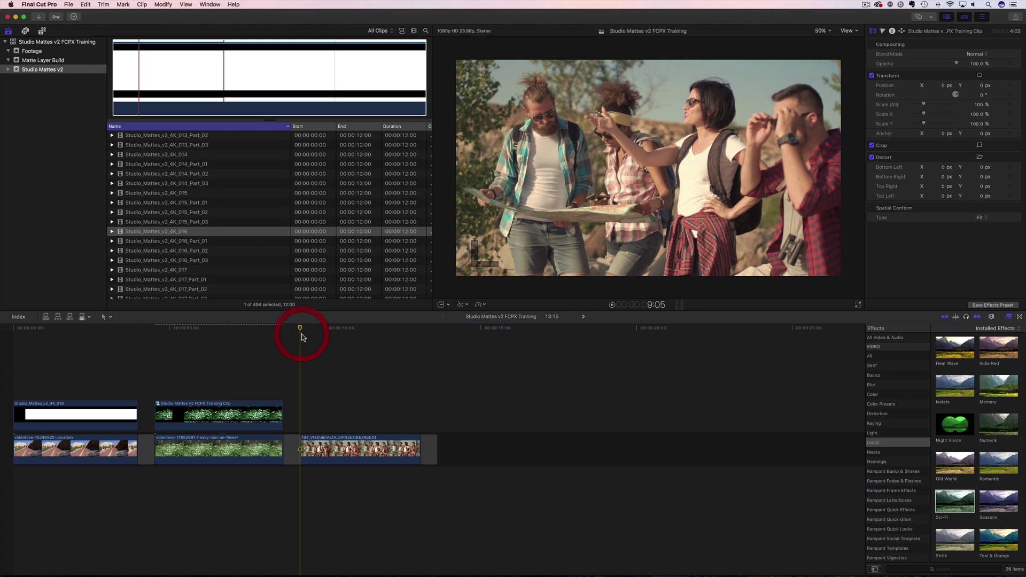
- Place the Studio_Mattes_v2_4K_017 matte above the hikers clip, trim its end to match the footage, and preview it
mouse_move(301, 336)
mouse_down()
mouse_move(342, 338)
mouse_move(300, 338)
mouse_up()
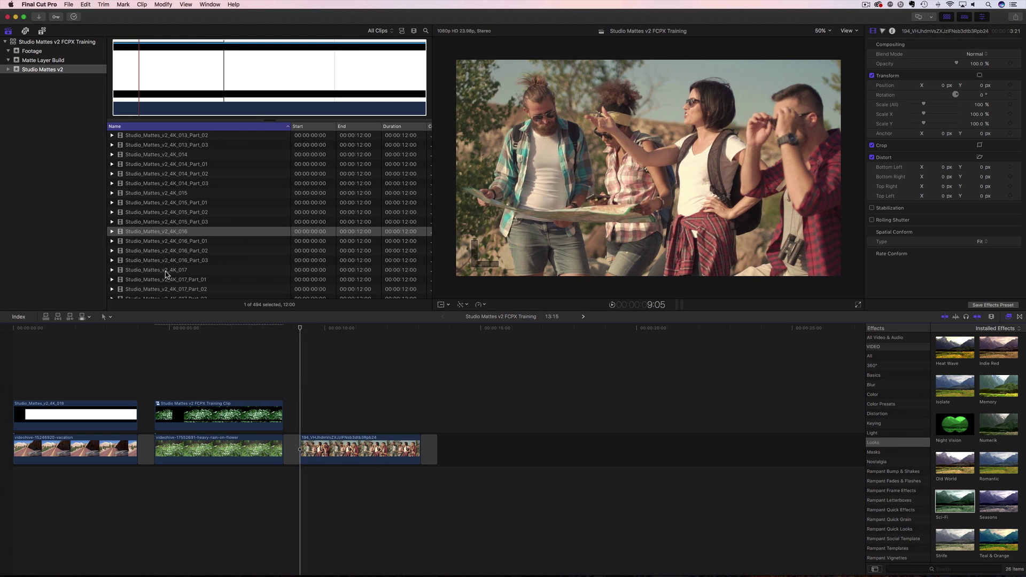
click(155, 270)
drag(140, 271, 298, 419)
drag(670, 420, 420, 420)
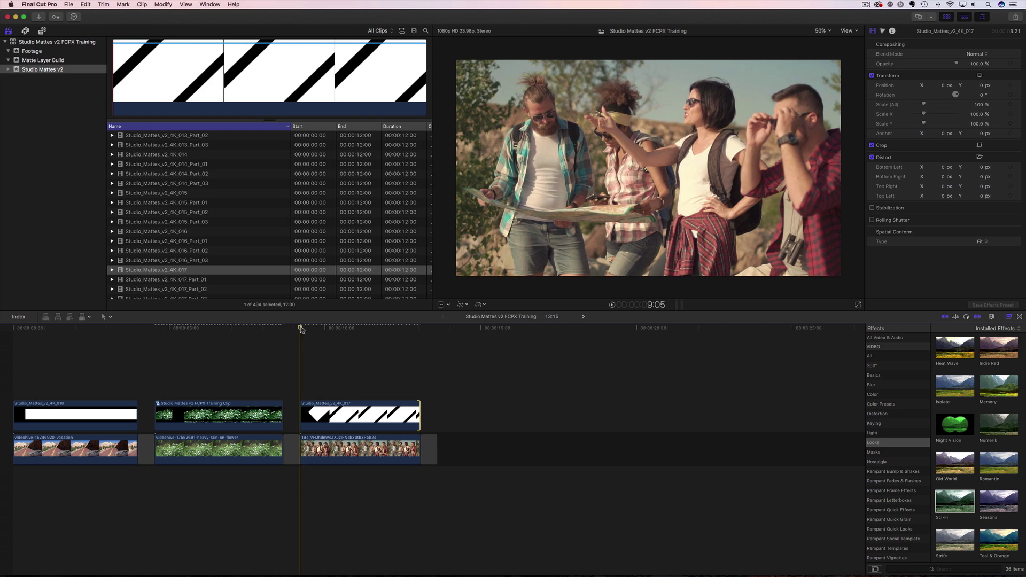
key(space)
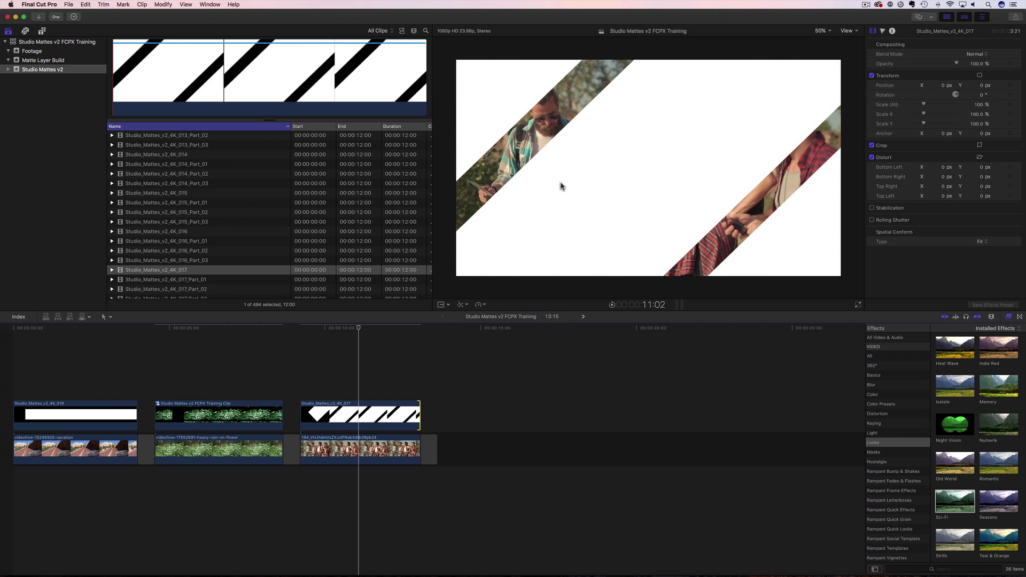
- Duplicate the hikers clip directly above the original, beneath the matte, and set the matte's blend mode to Stencil Alpha
click(362, 440)
drag(362, 440, 377, 413)
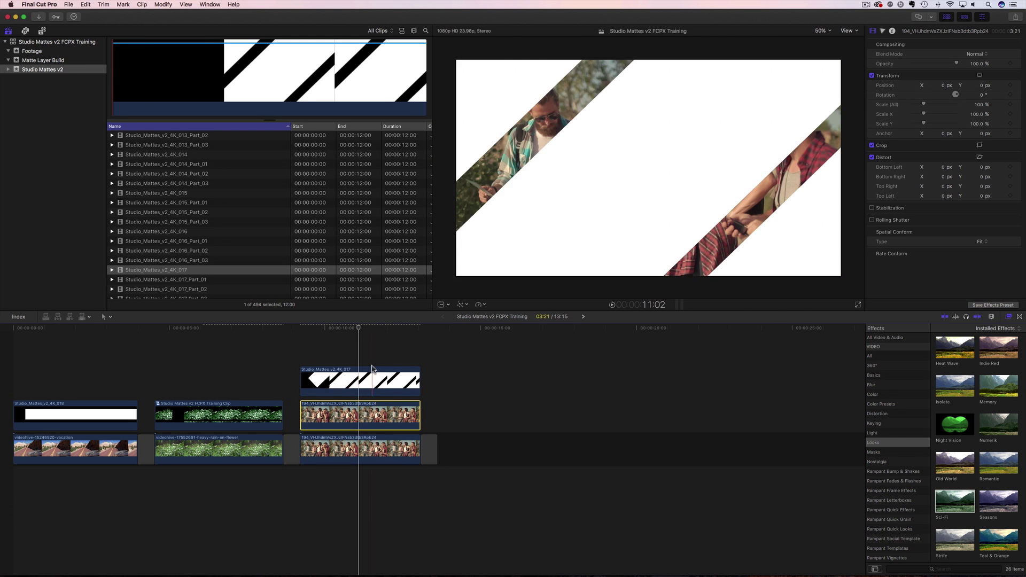
click(372, 381)
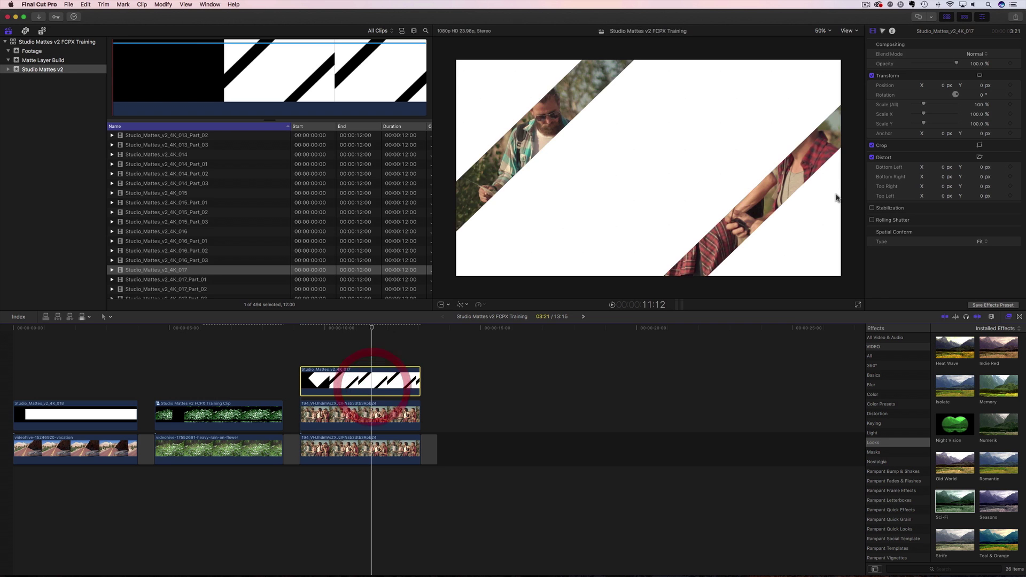
click(975, 54)
click(976, 223)
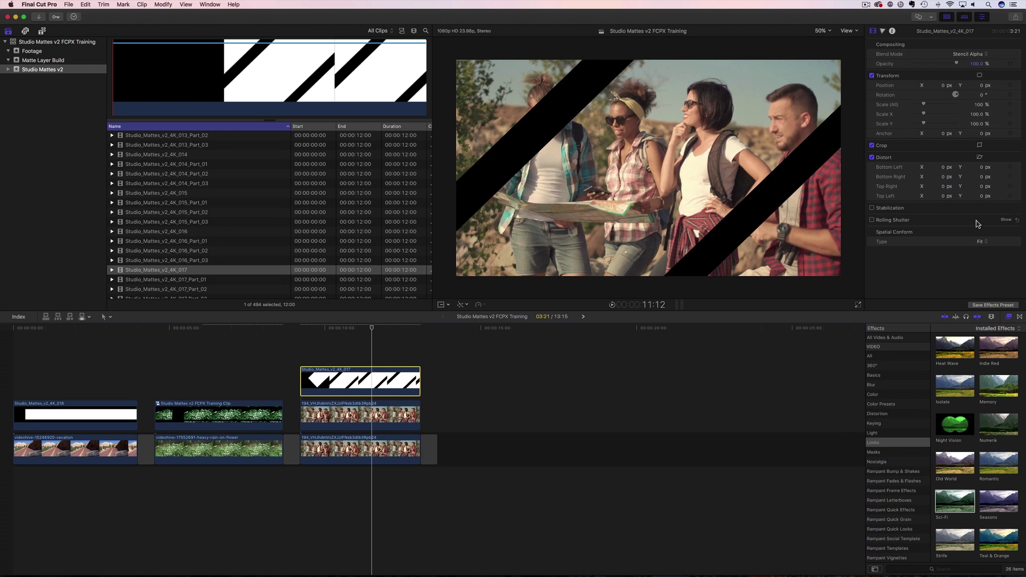
- Try the Nostalgia Security effect on the duplicated hikers clip and undo it
click(884, 463)
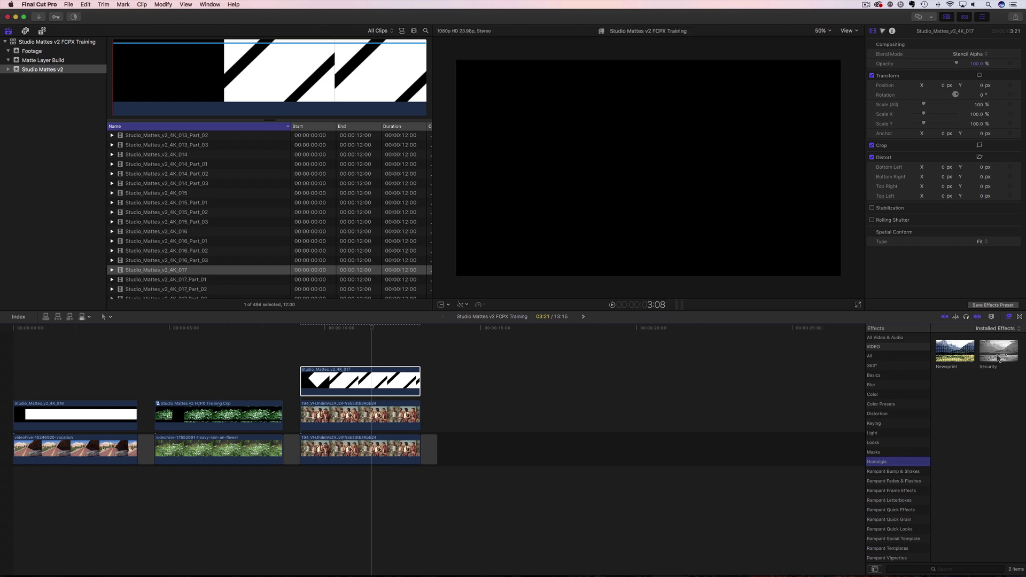
click(382, 413)
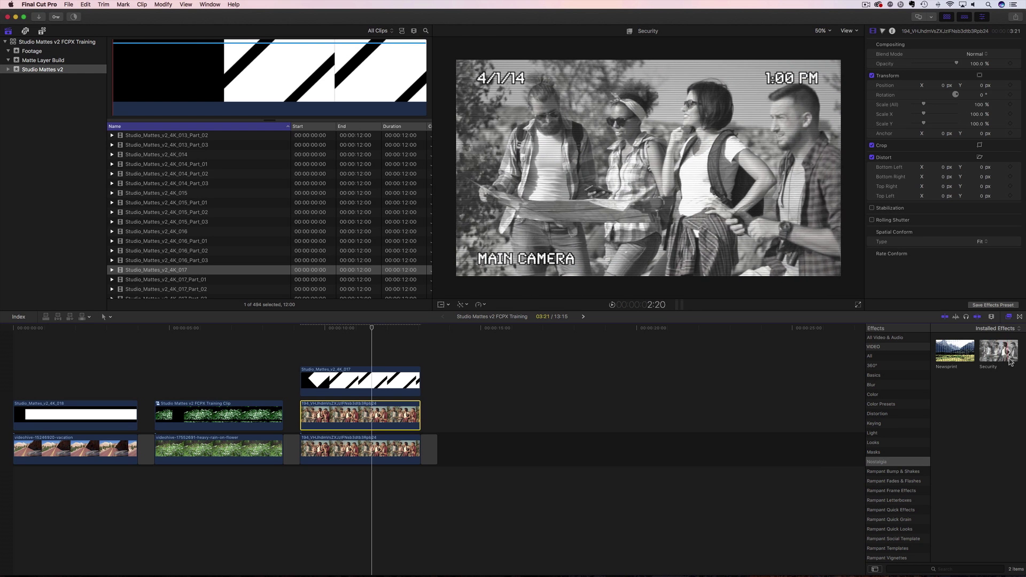
drag(1005, 353, 395, 416)
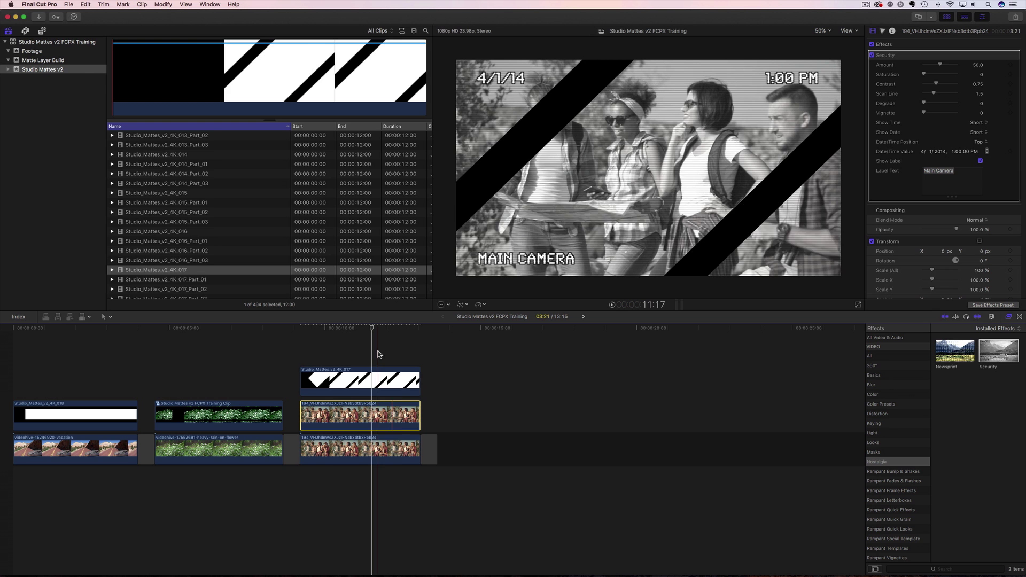
drag(373, 332, 361, 358)
key(super+z)
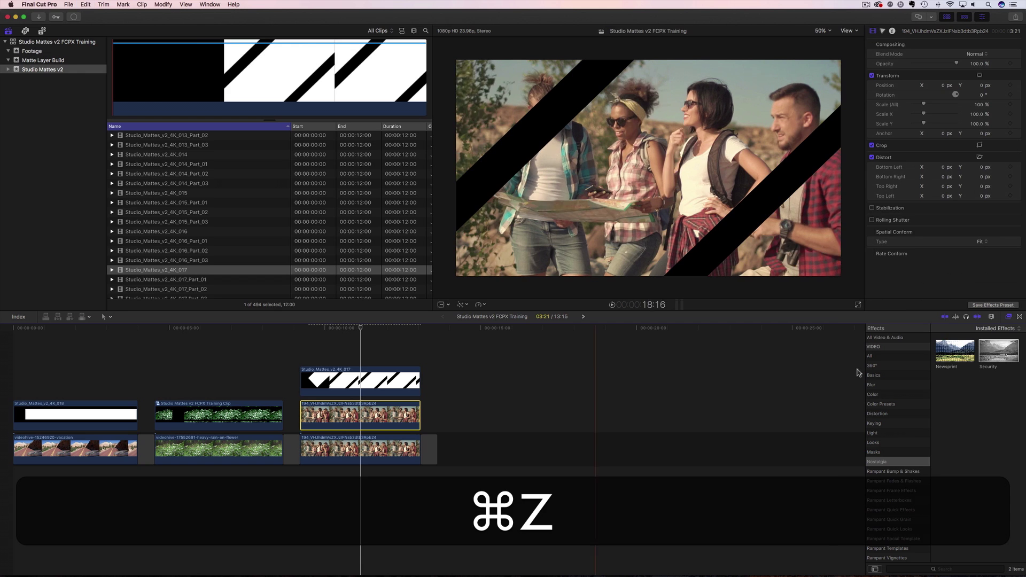
- Apply the Rampant Quick Looks effect Grain High Contrast and Desaturation to the duplicated hikers clip
scroll(899, 507, down, 2)
click(889, 468)
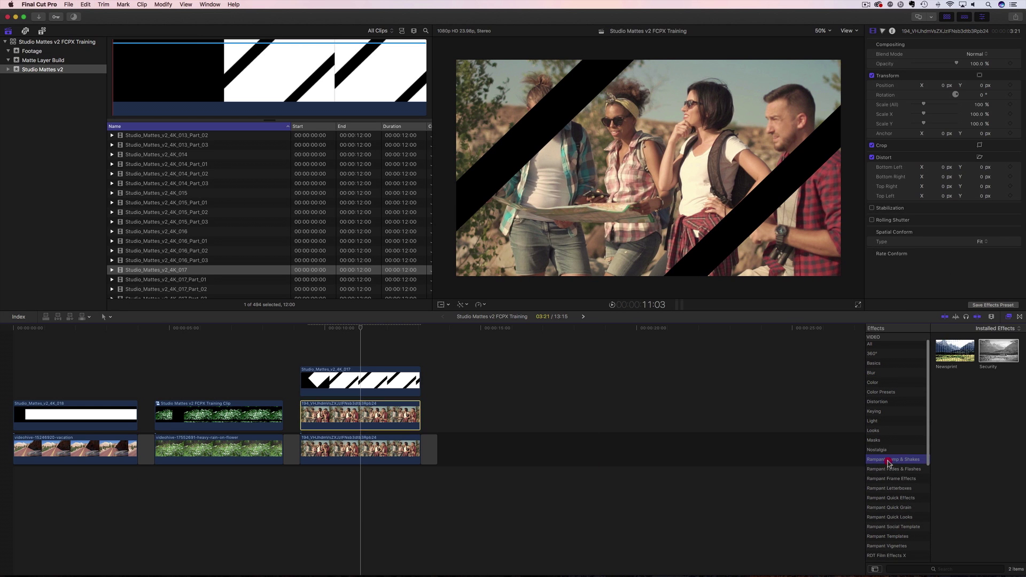
click(893, 498)
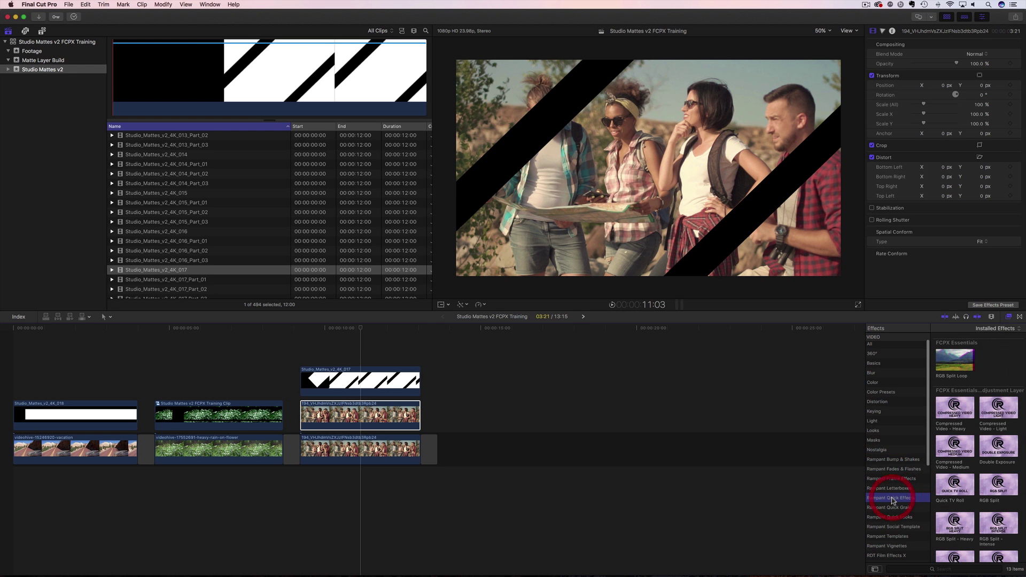
click(897, 508)
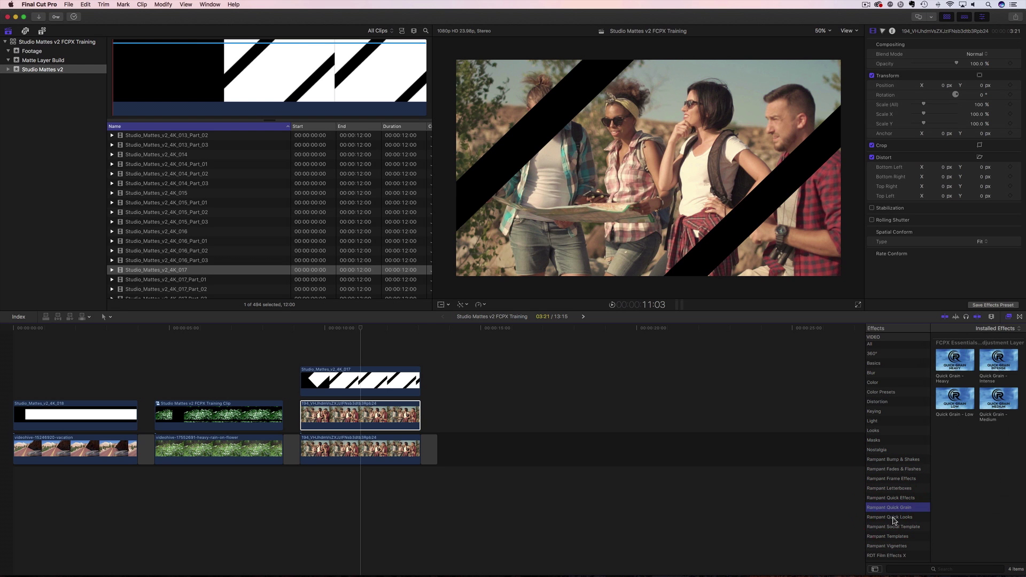
click(893, 517)
scroll(985, 517, down, 1)
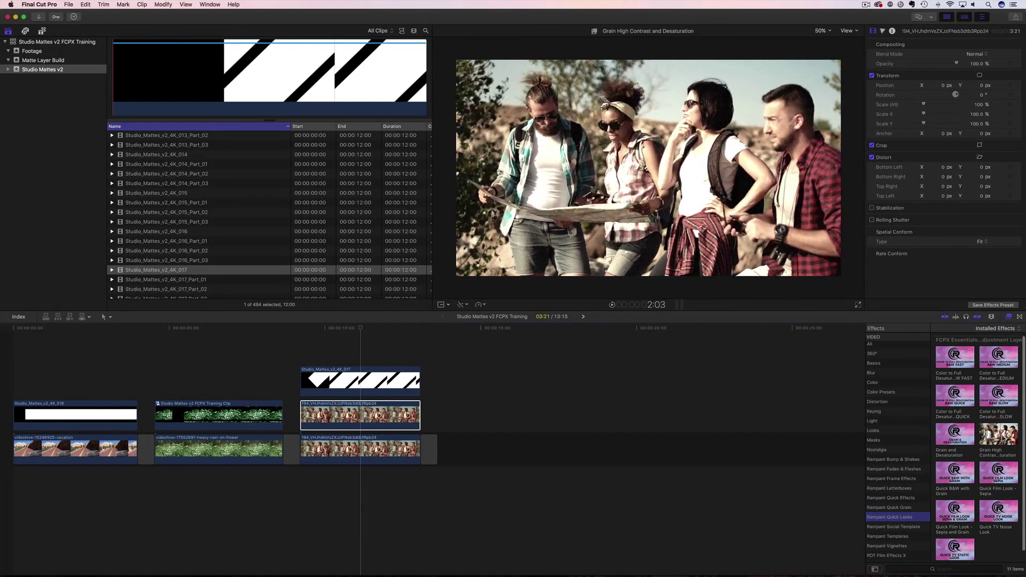
drag(1003, 441, 374, 417)
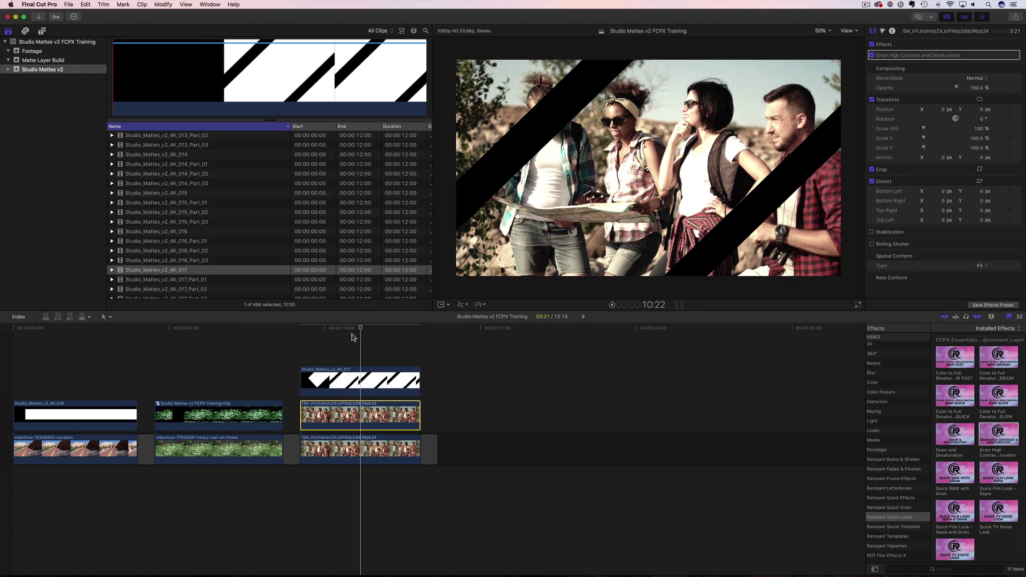
- Combine the 017 matte and the duplicated hikers clip into a compound clip in the Footage event
drag(337, 348, 345, 420)
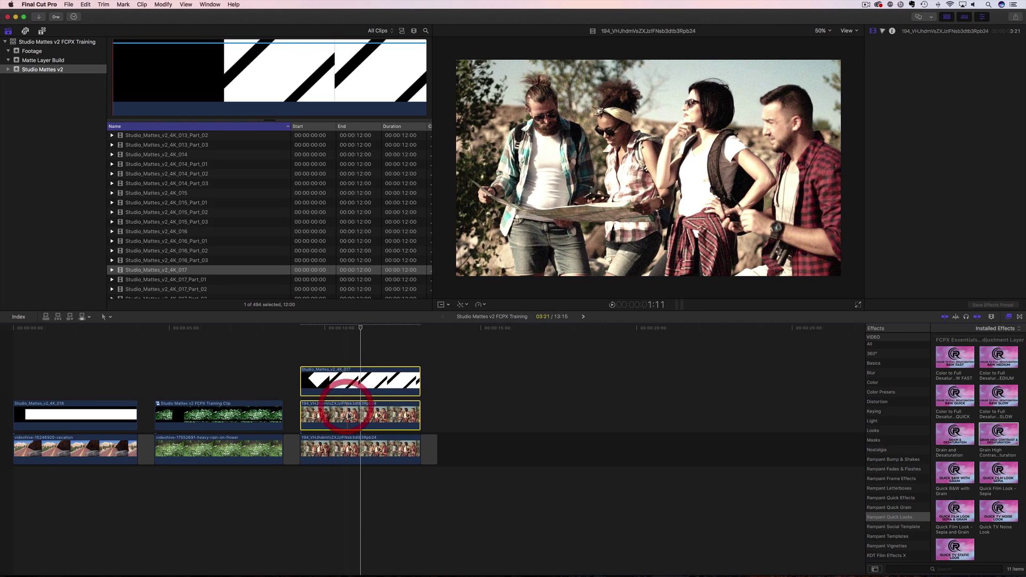
right_click(345, 420)
click(358, 419)
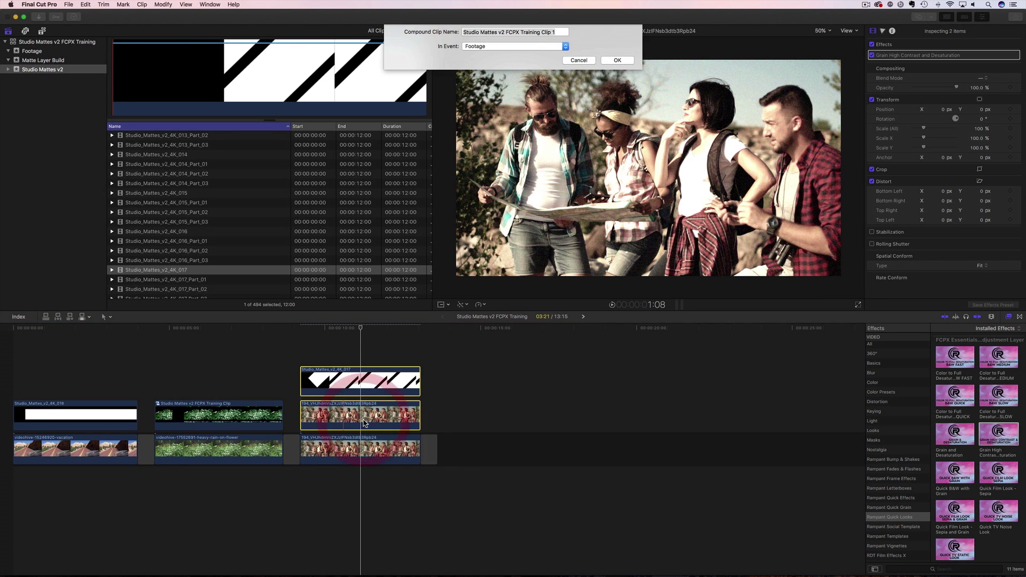
key(Return)
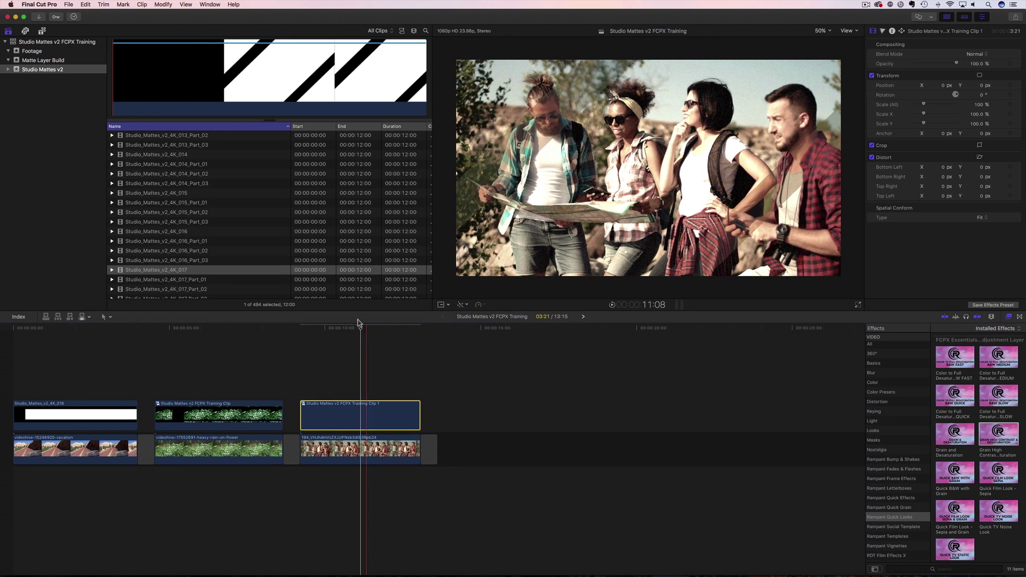
- Play back the new compound clip over the original hikers footage several times from its start
click(329, 330)
drag(329, 333, 298, 337)
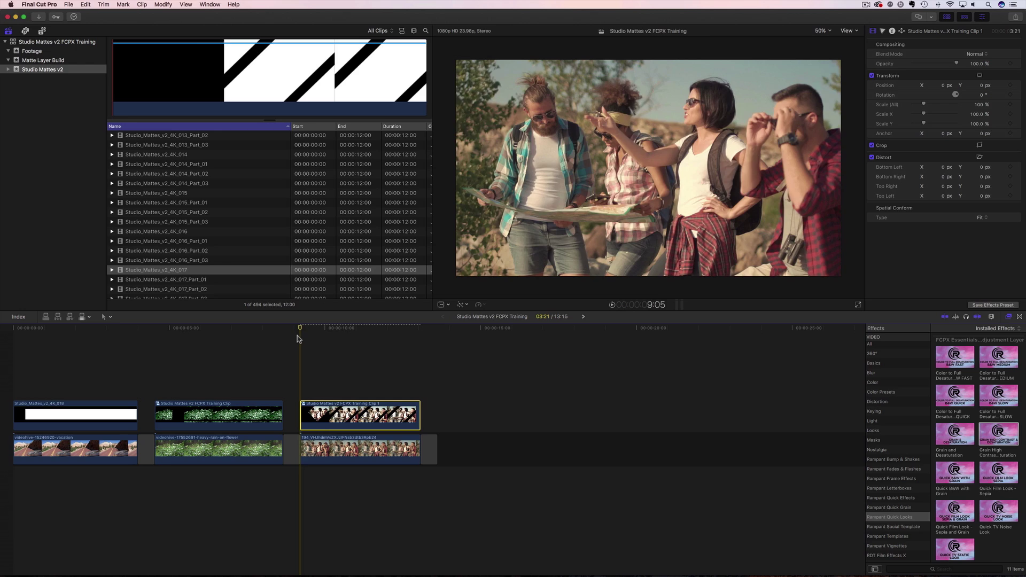
key(space)
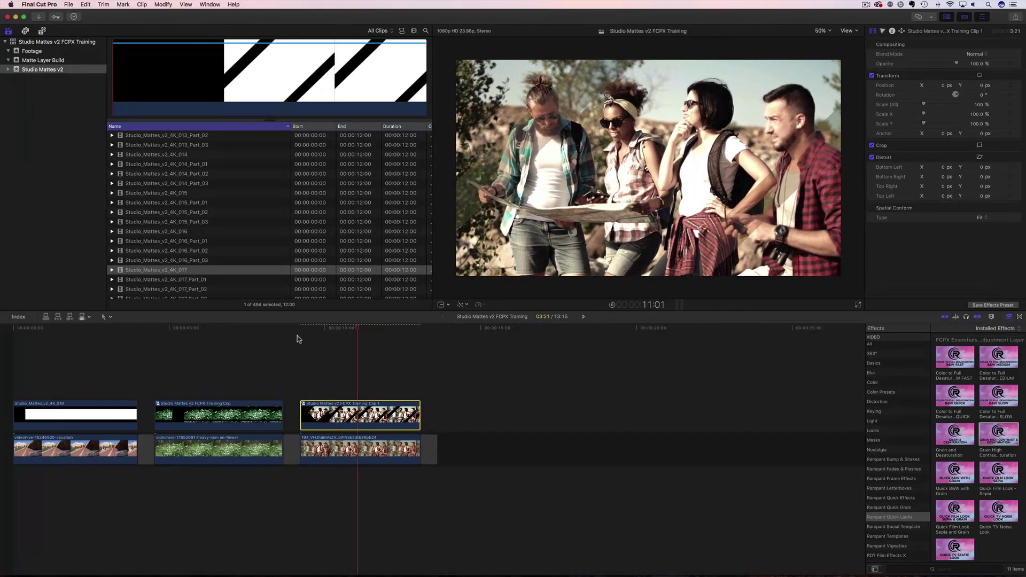
click(298, 327)
click(291, 328)
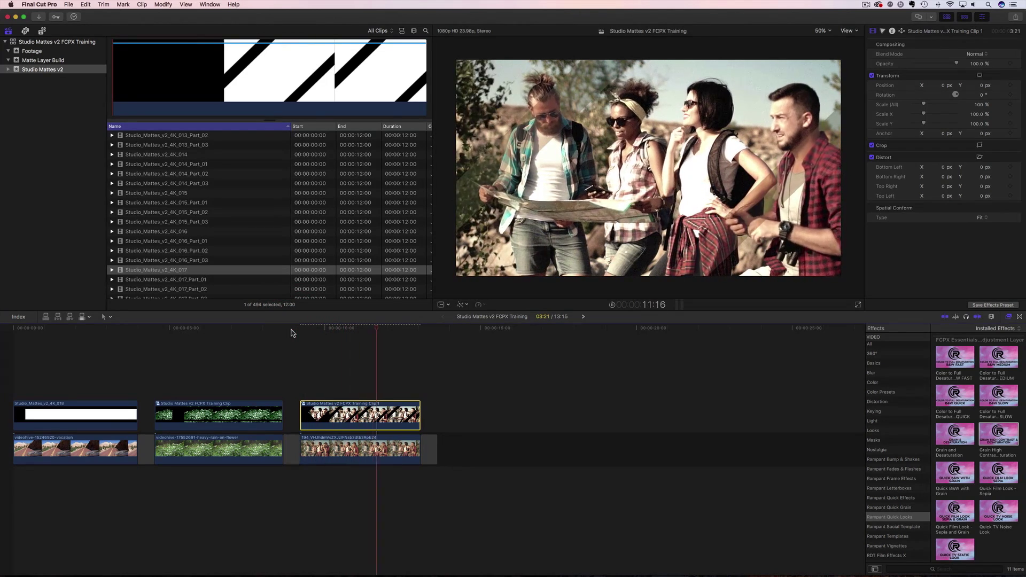
click(300, 329)
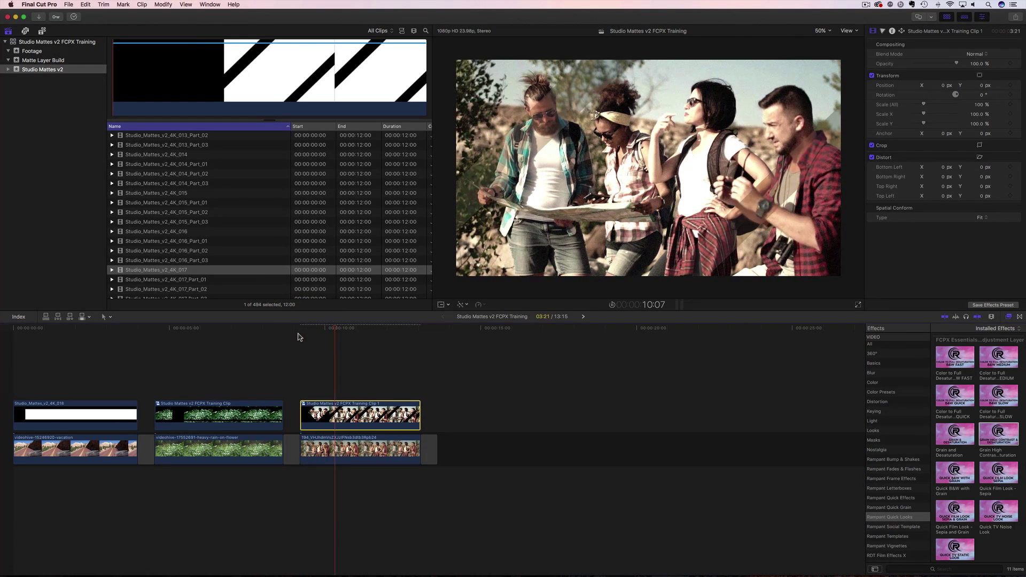
- Inside the hikers compound clip, replace the footage's Grain High Contrast and Desaturation effect with Security, and return to the main project
double_click(356, 419)
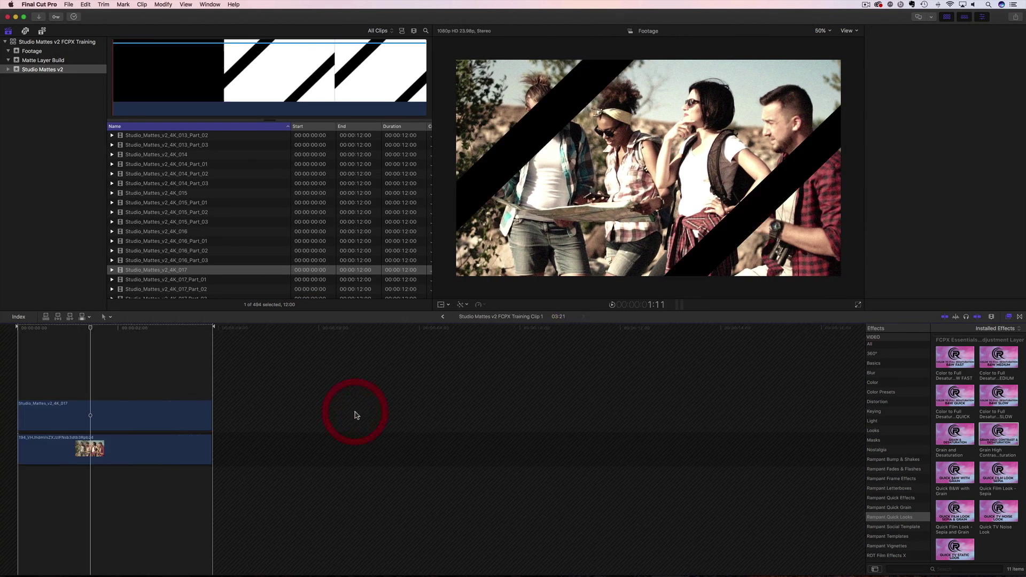
click(126, 446)
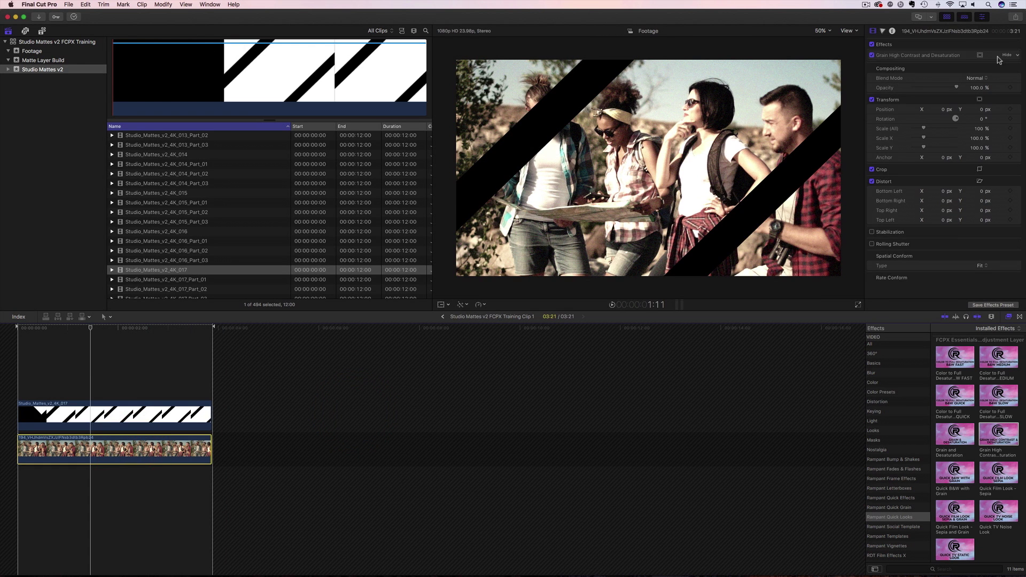
click(902, 55)
key(Delete)
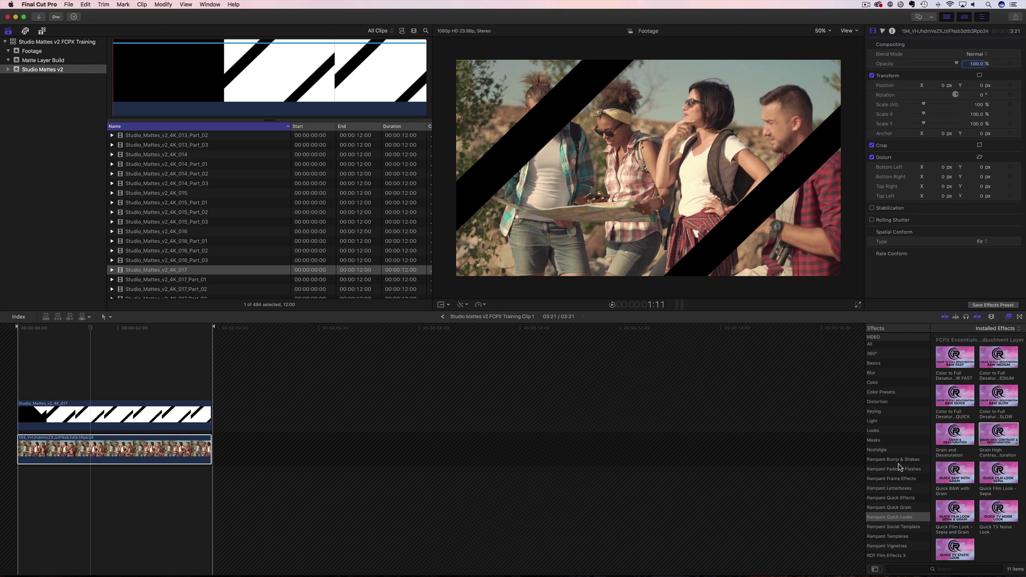
click(873, 430)
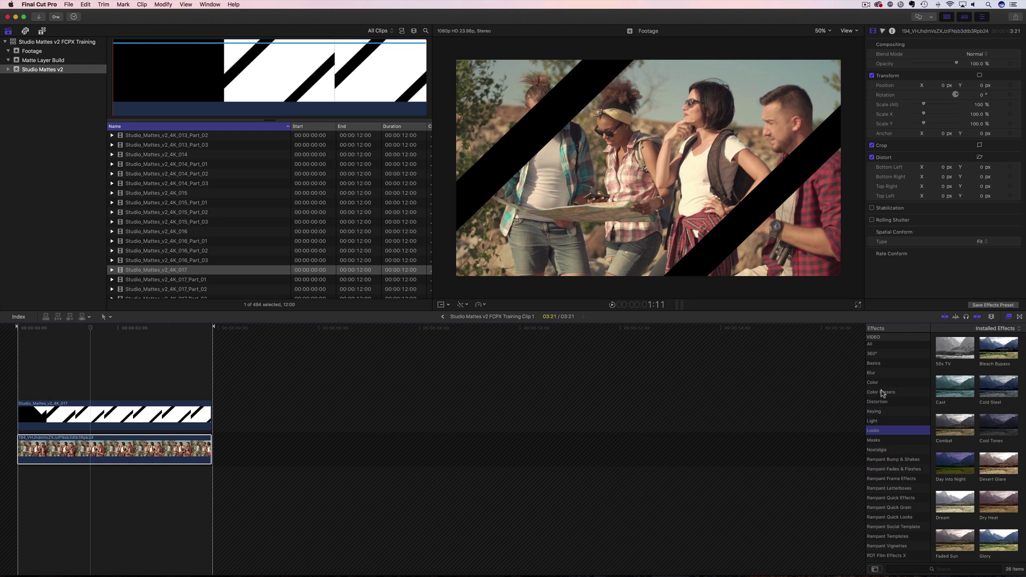
click(879, 451)
drag(997, 361, 134, 457)
click(442, 317)
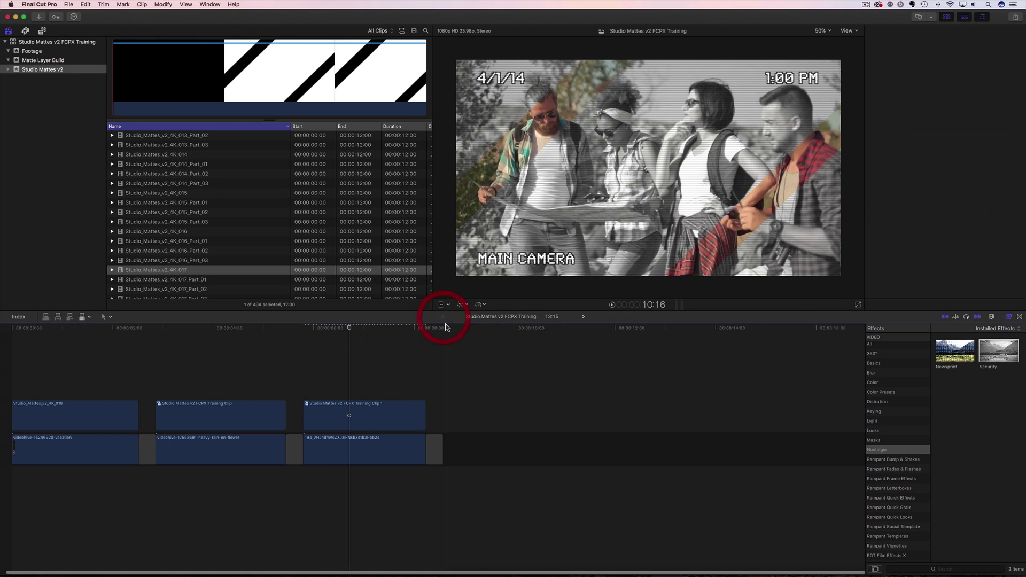
- Play back the hikers composite with the Security effect from just before its start
click(295, 340)
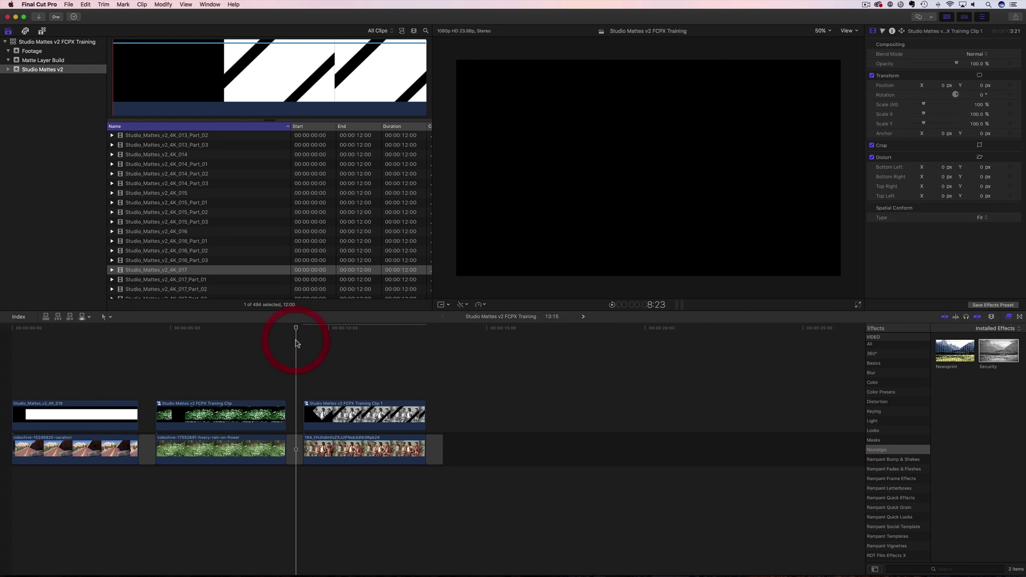
key(space)
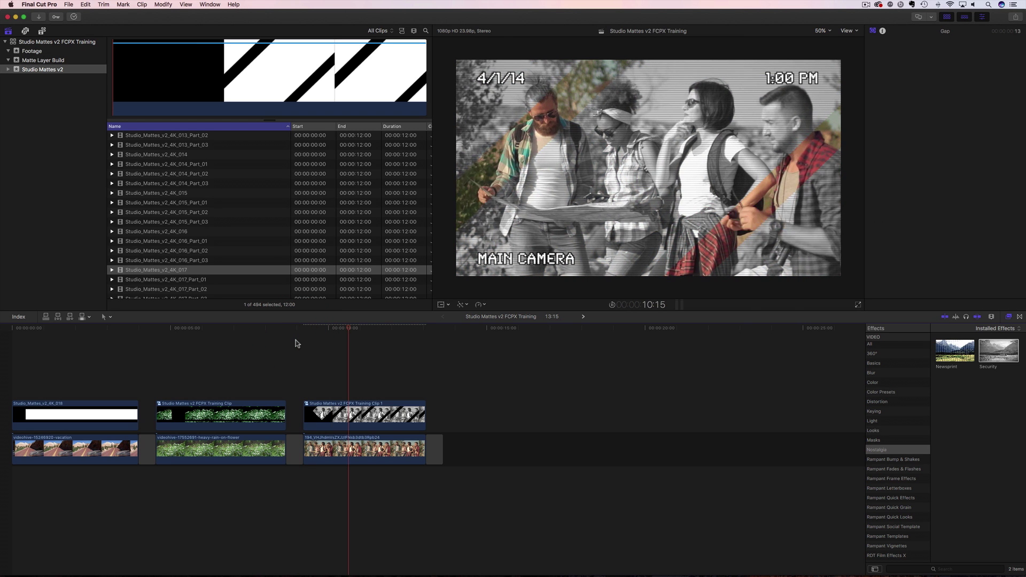
drag(327, 340, 297, 337)
key(space)
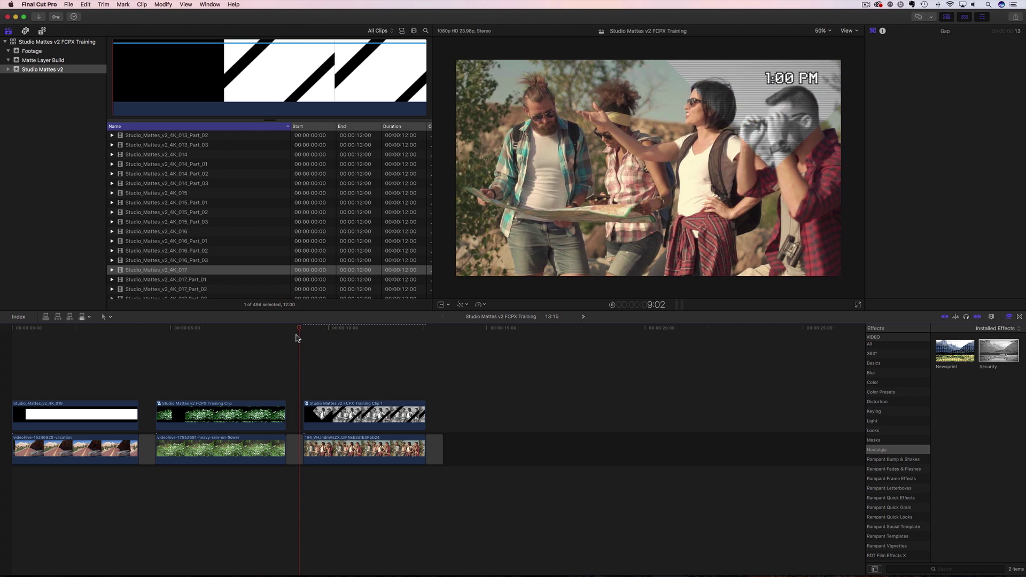
- Reopen the hikers compound clip and replace the footage's Security effect with Grain High Contrast and Desaturation
double_click(361, 414)
click(149, 451)
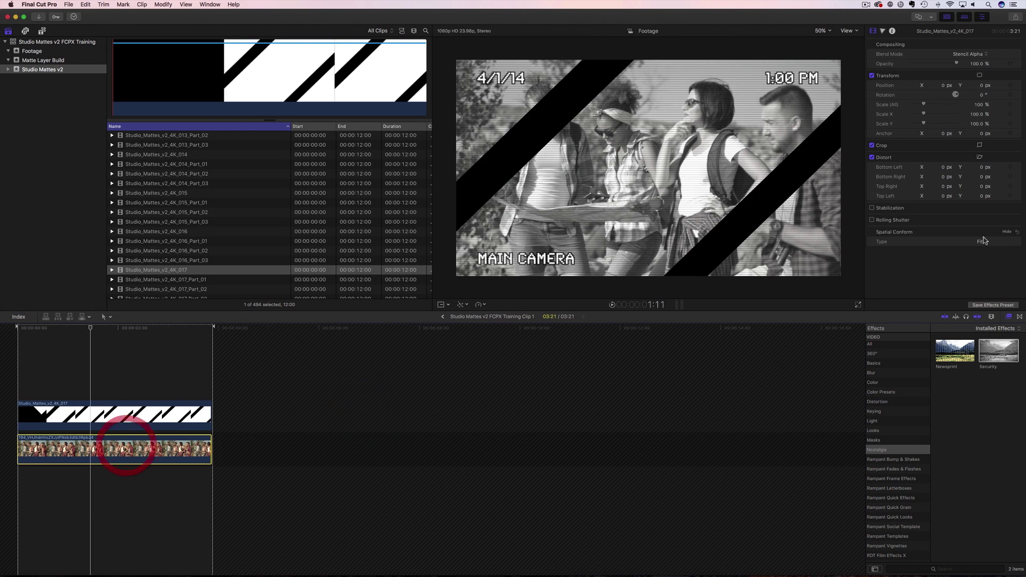
click(891, 57)
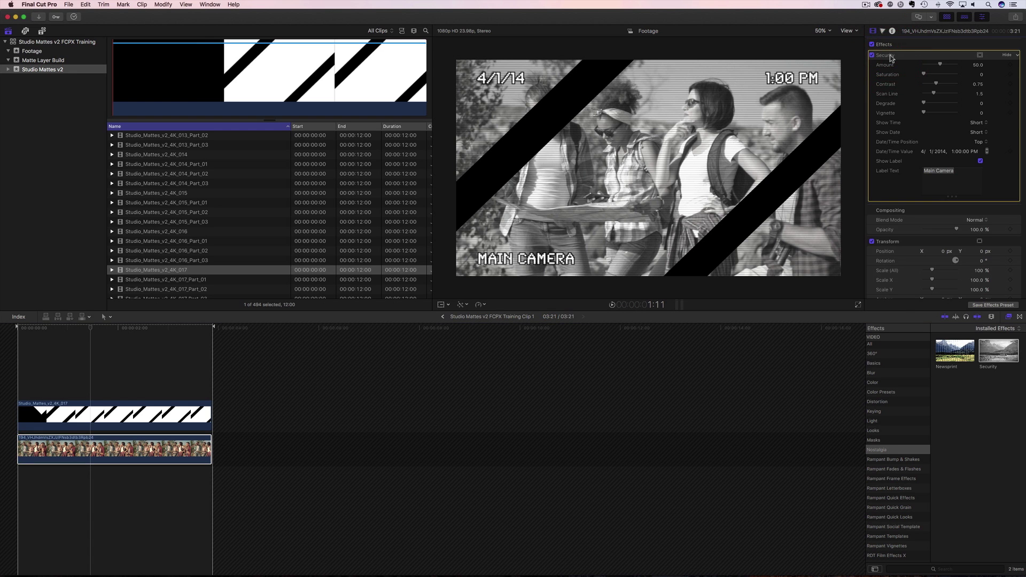
key(Delete)
click(891, 499)
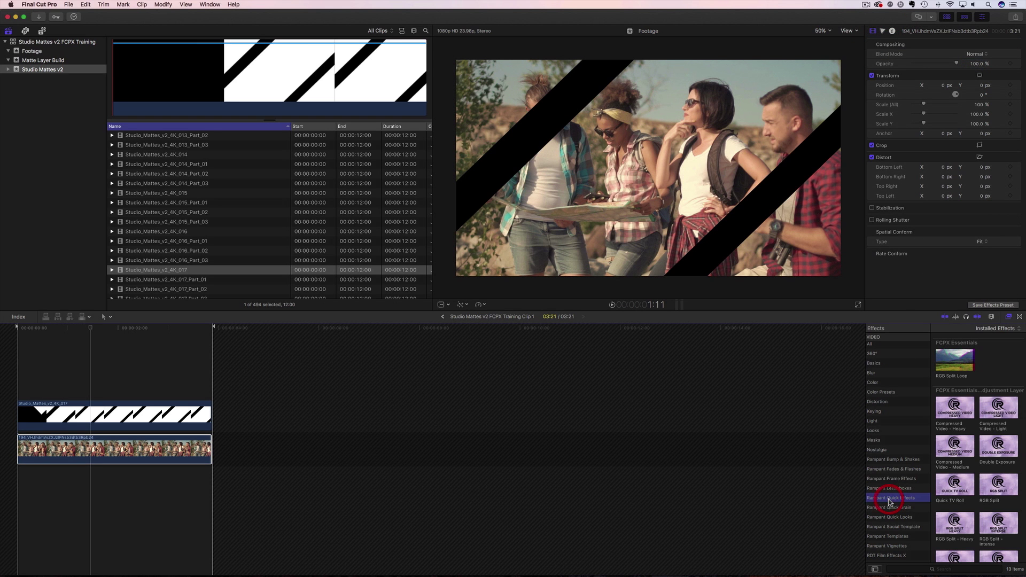
click(896, 518)
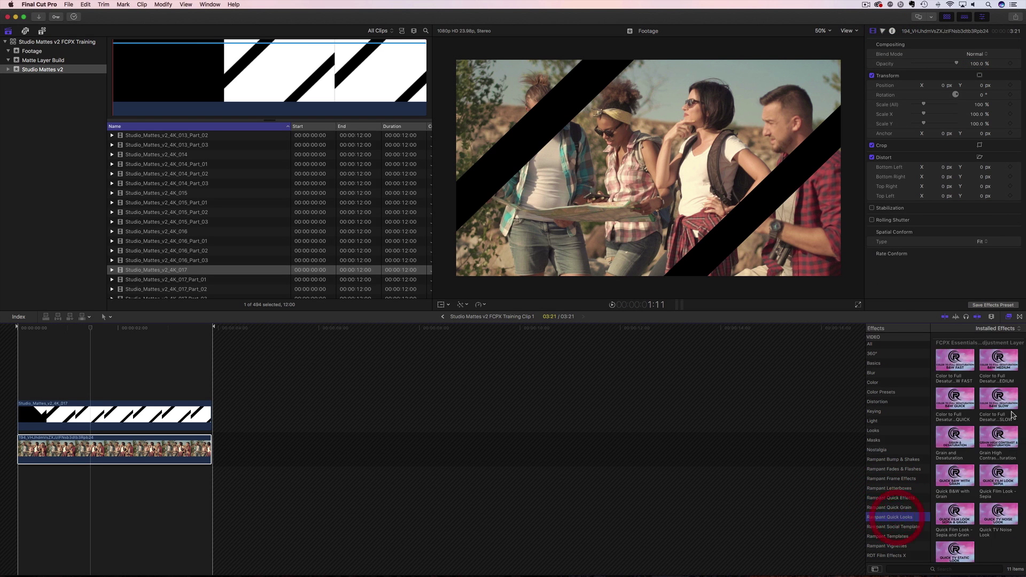
drag(998, 437, 160, 449)
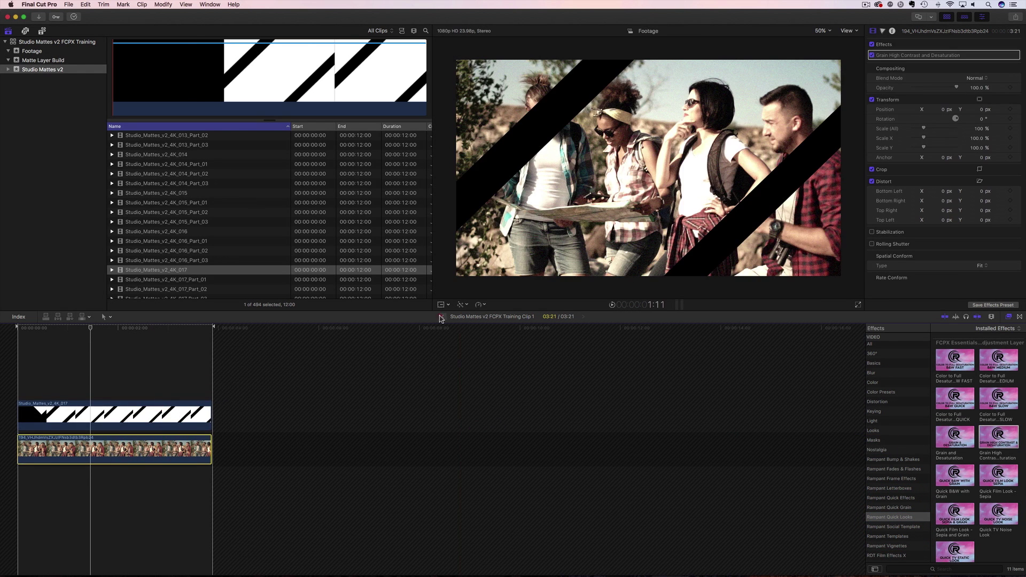
- Return to the main project and play back the hikers composite with its Grain High Contrast and Desaturation effect
click(441, 318)
click(300, 335)
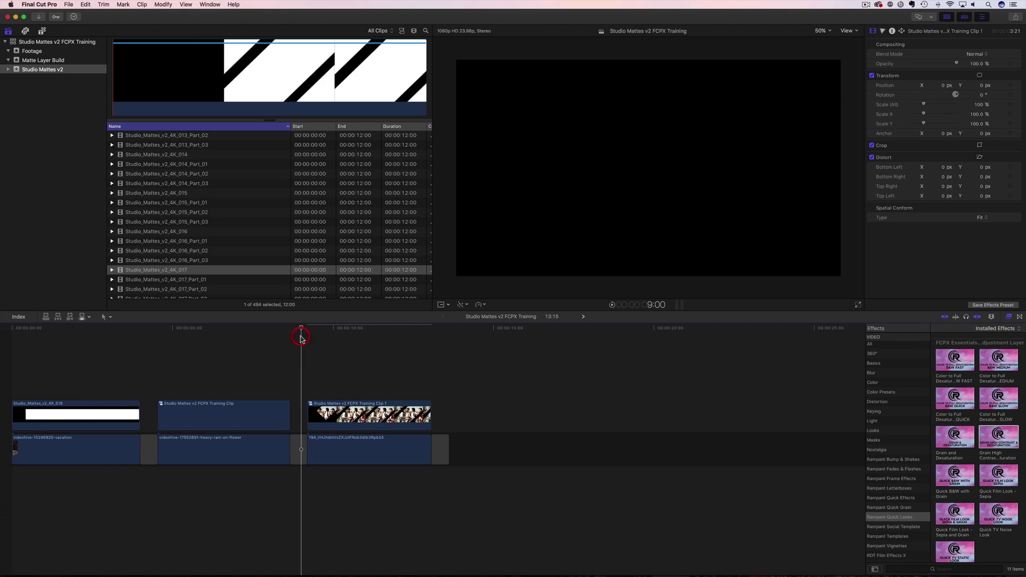
key(space)
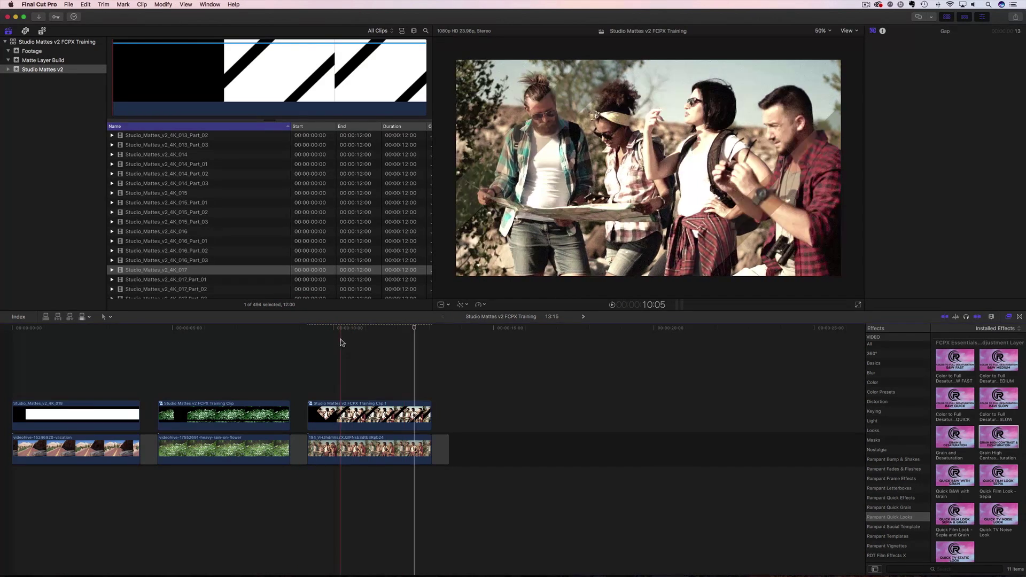
key(Home)
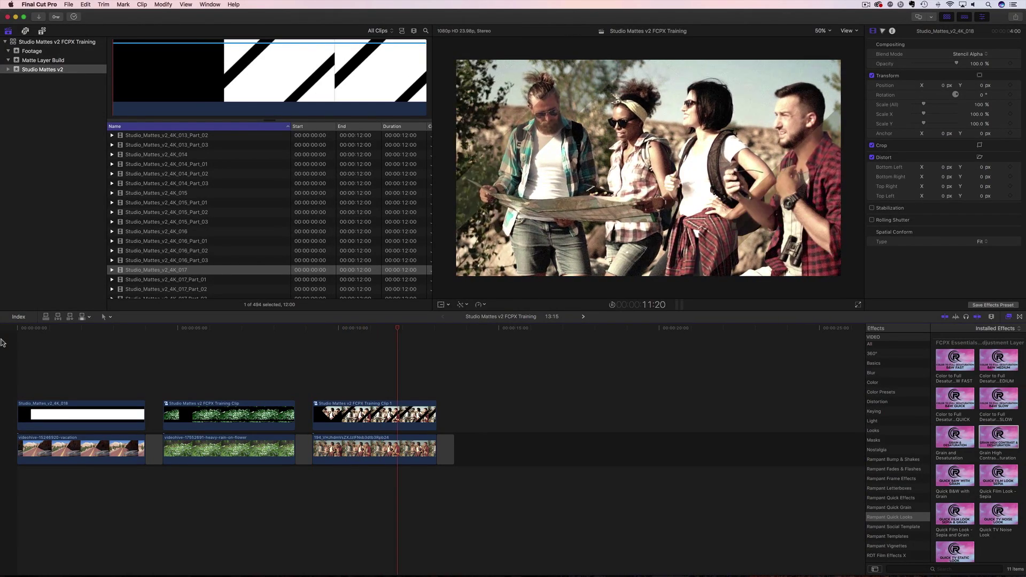
key(space)
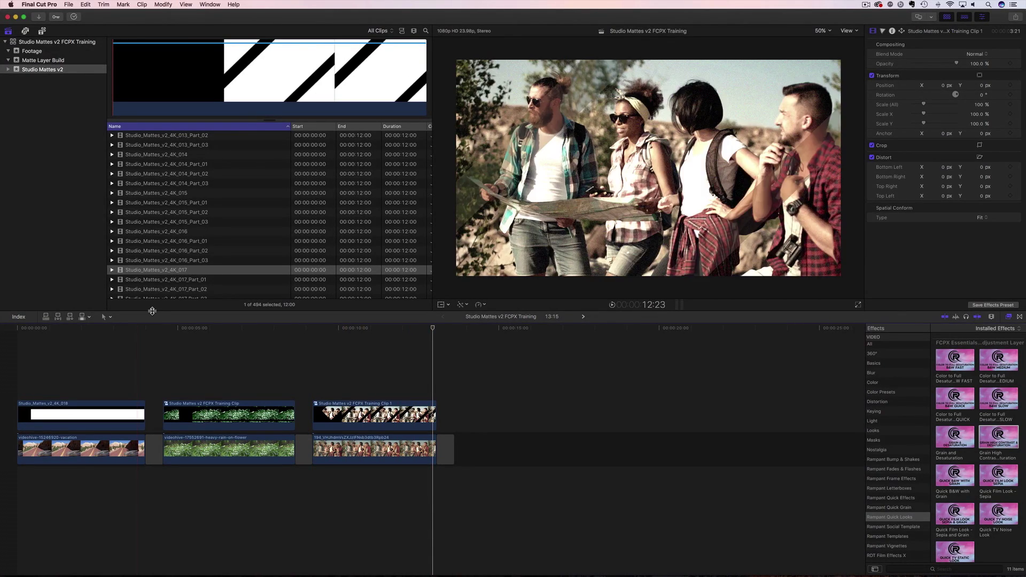
- Find the Studio_Mattes_v2_4K_042 matte in the Studio Mattes v2 event and preview its multi-panel animation
drag(433, 331, 438, 330)
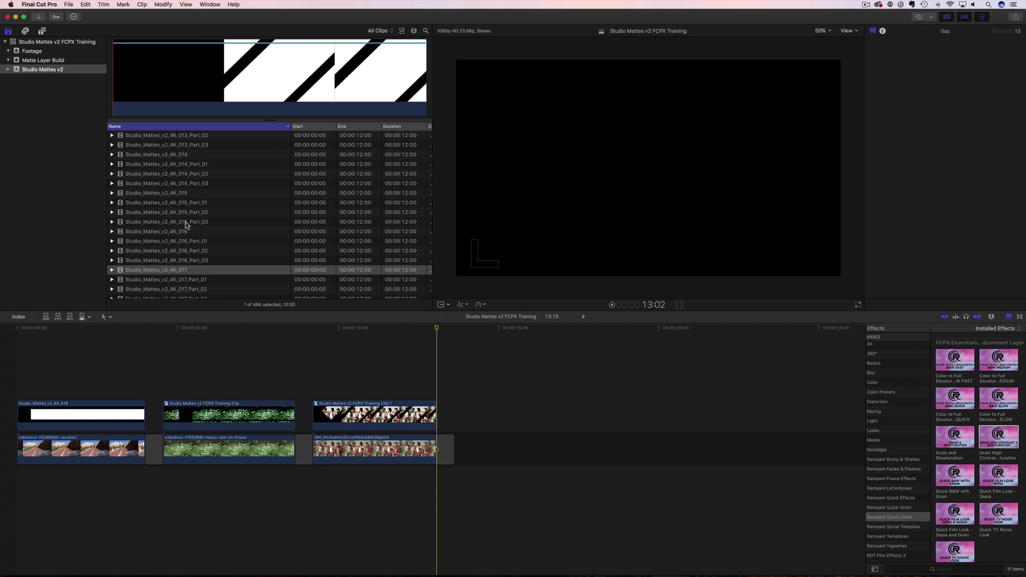
scroll(195, 215, down, 20)
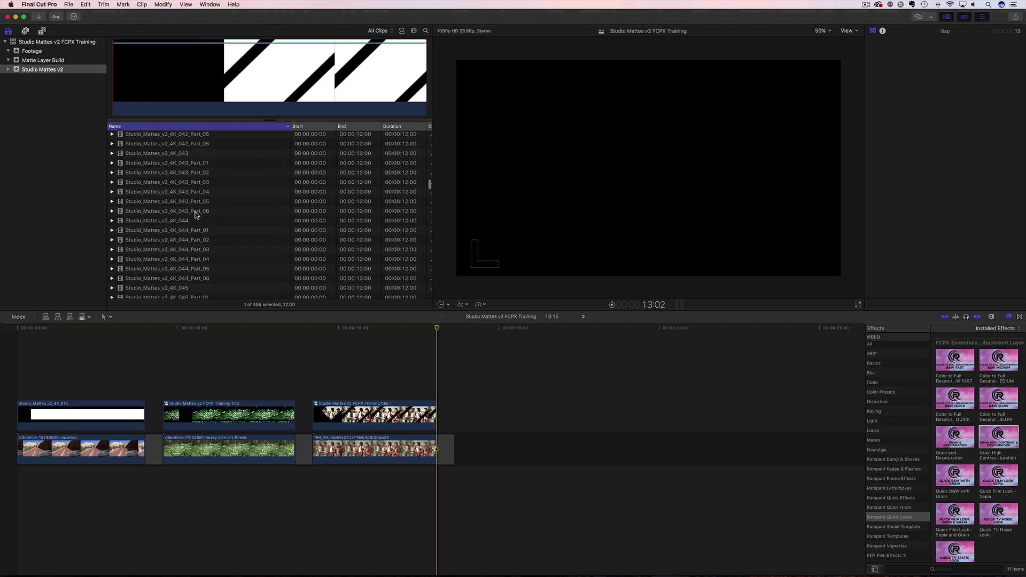
scroll(195, 215, down, 15)
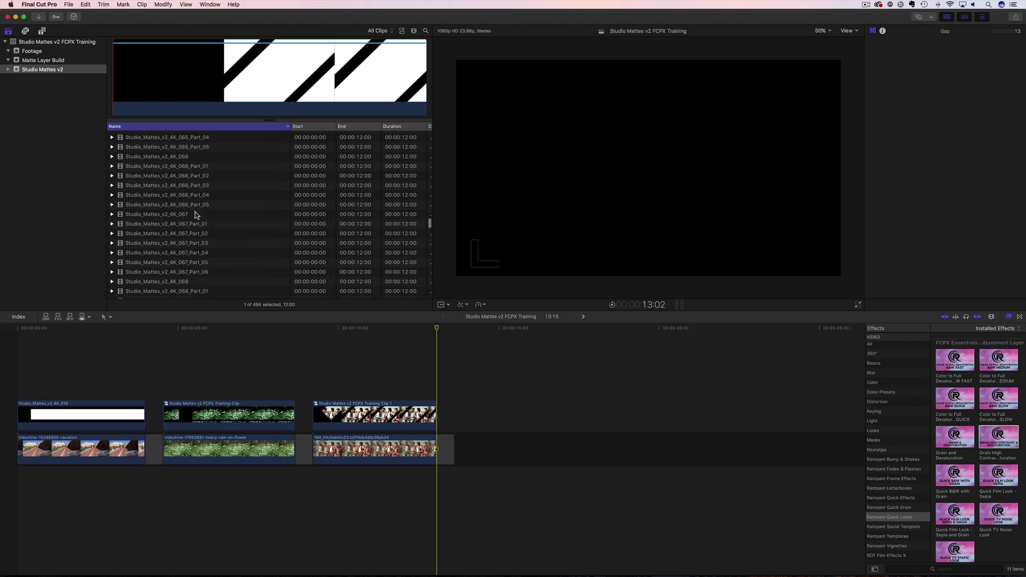
scroll(195, 214, up, 20)
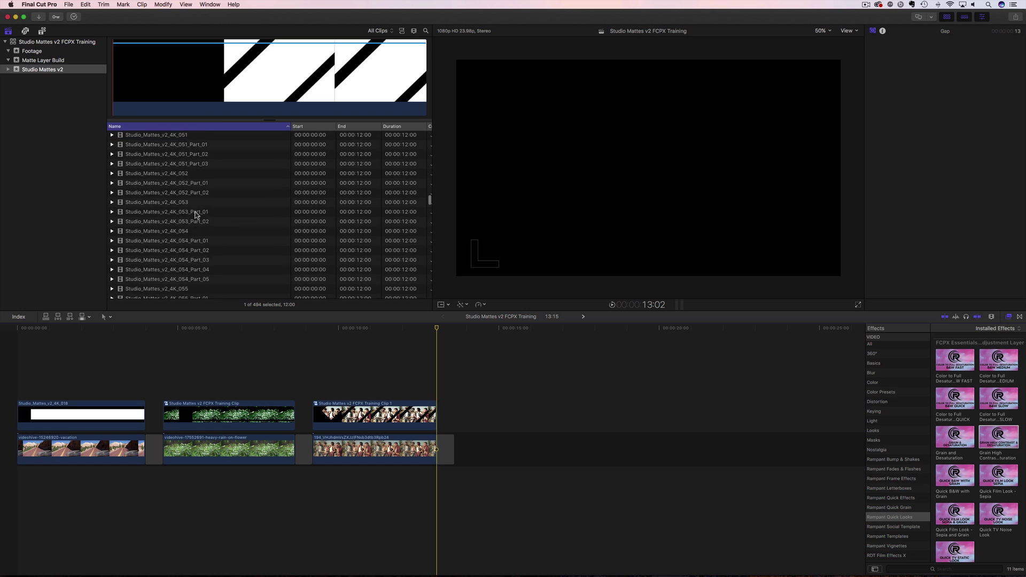
scroll(197, 211, up, 6)
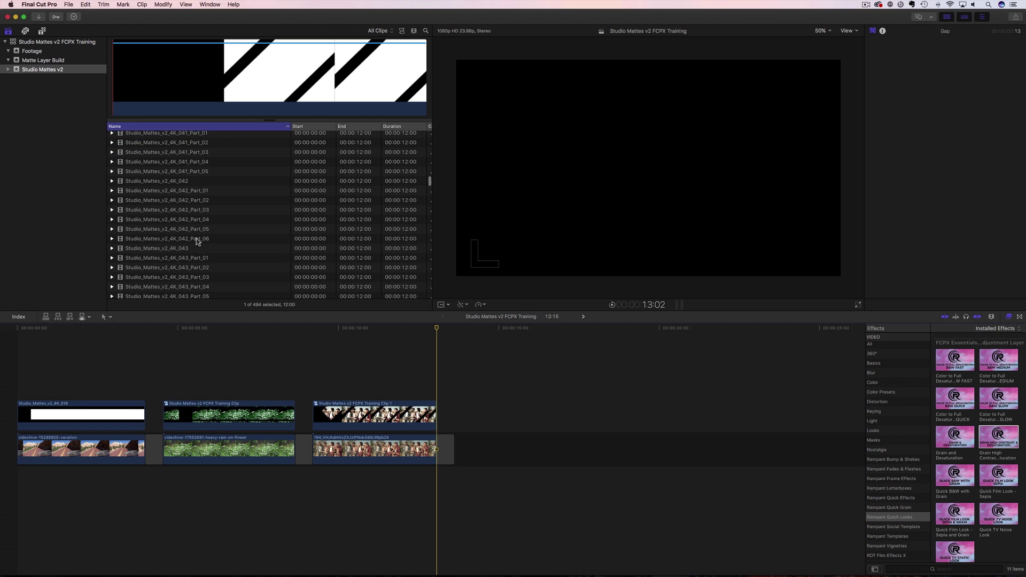
click(176, 184)
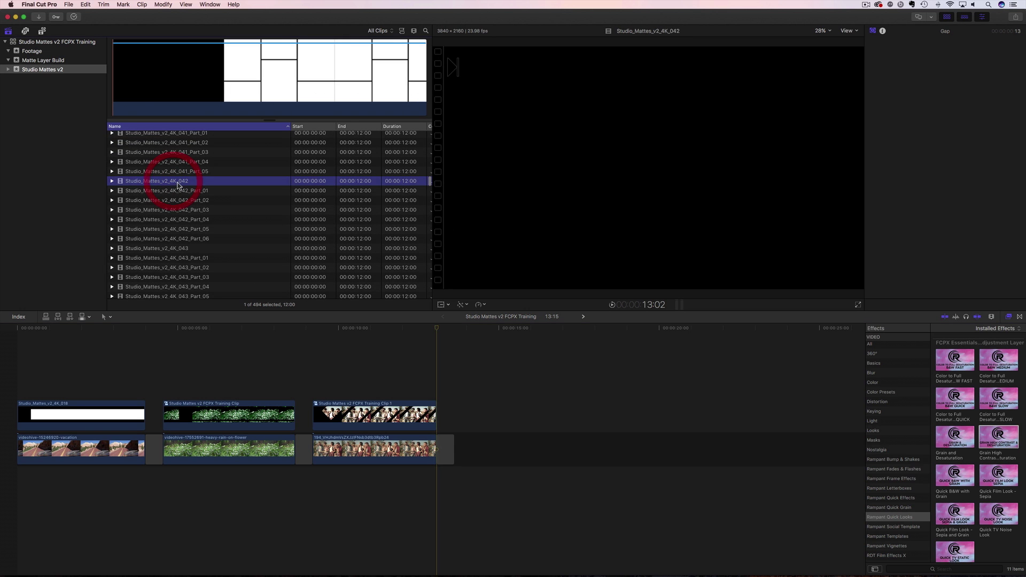
click(122, 85)
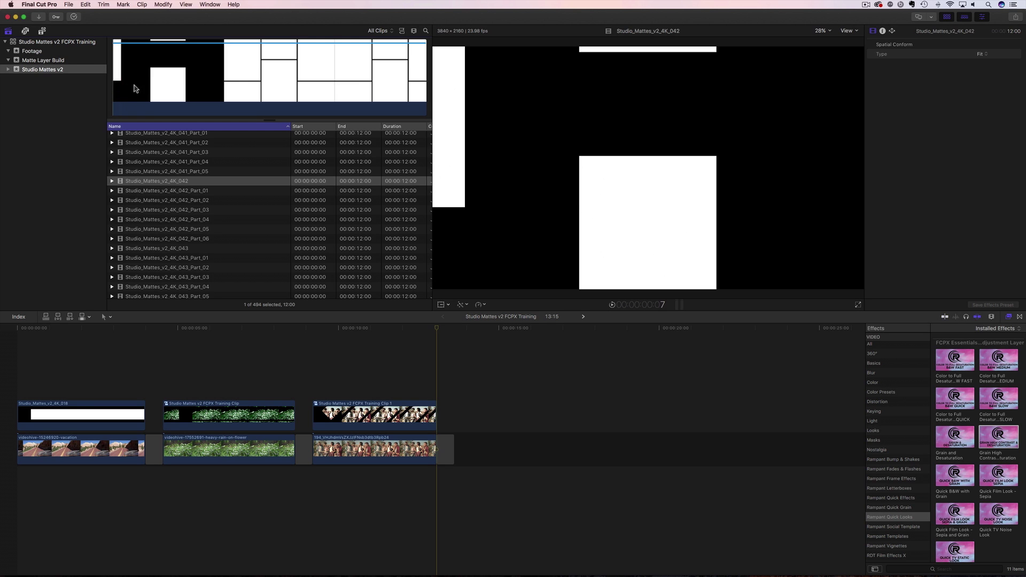
click(156, 90)
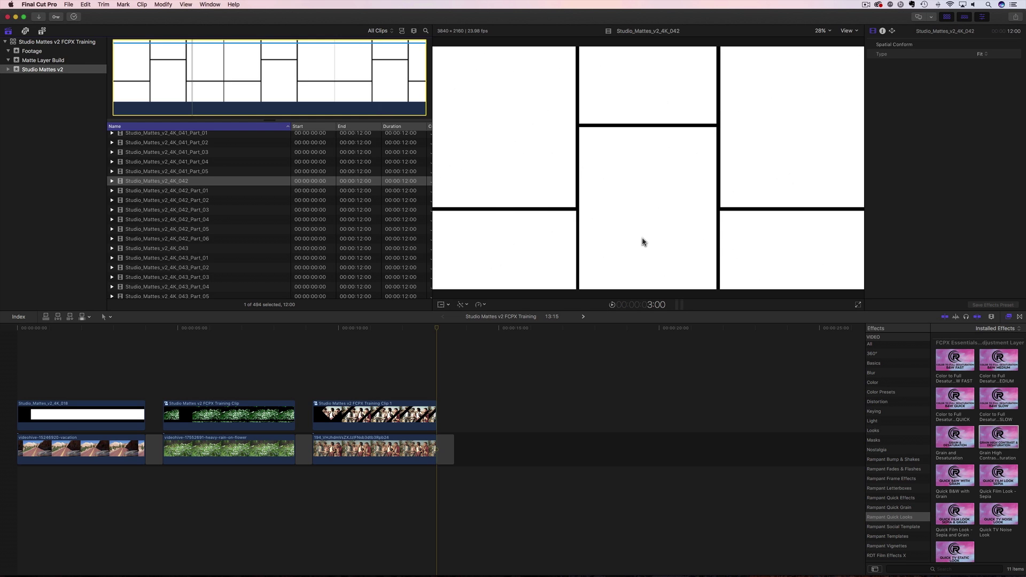
- Move the playhead to the project's end and look through the footage clips in the Matte Layer Build event
click(451, 330)
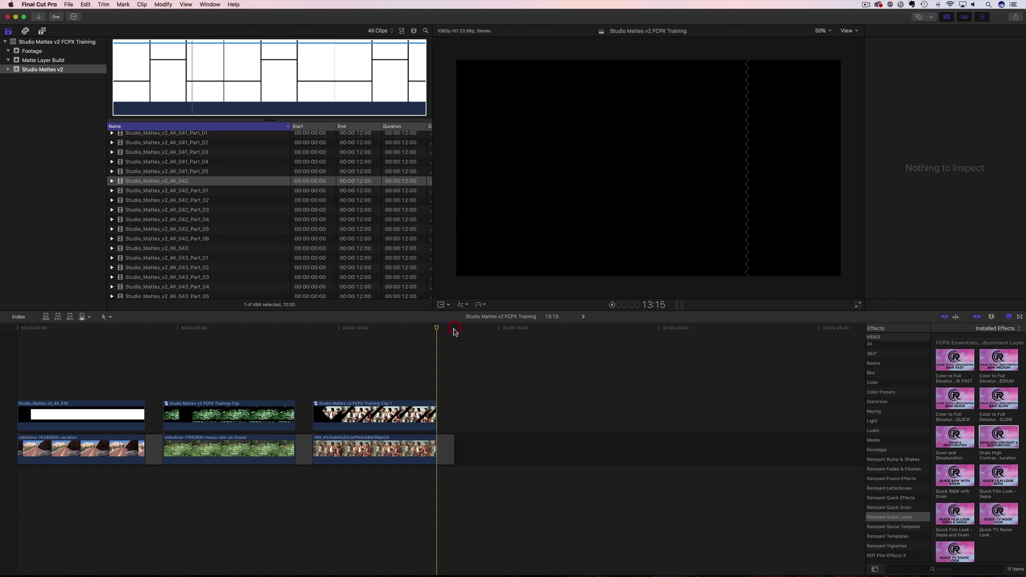
scroll(435, 428, right, 1)
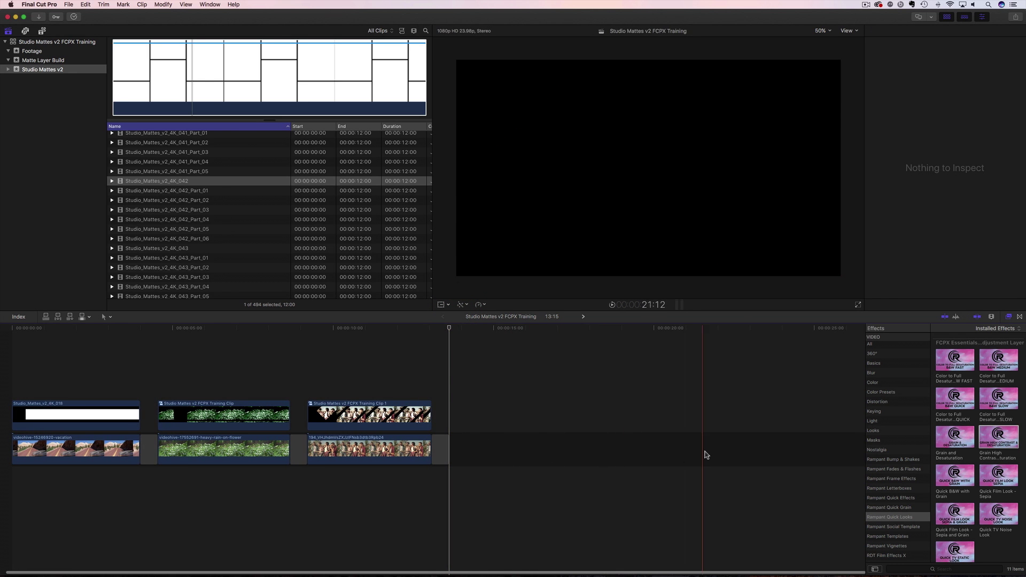
click(31, 61)
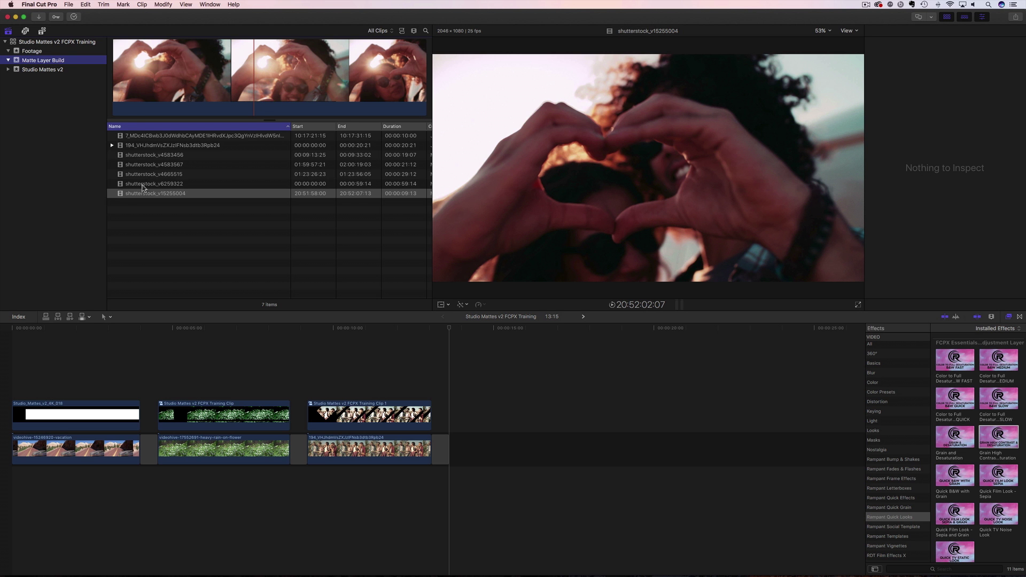
click(142, 184)
click(142, 174)
click(142, 165)
click(142, 155)
click(142, 145)
click(142, 136)
click(141, 174)
click(140, 164)
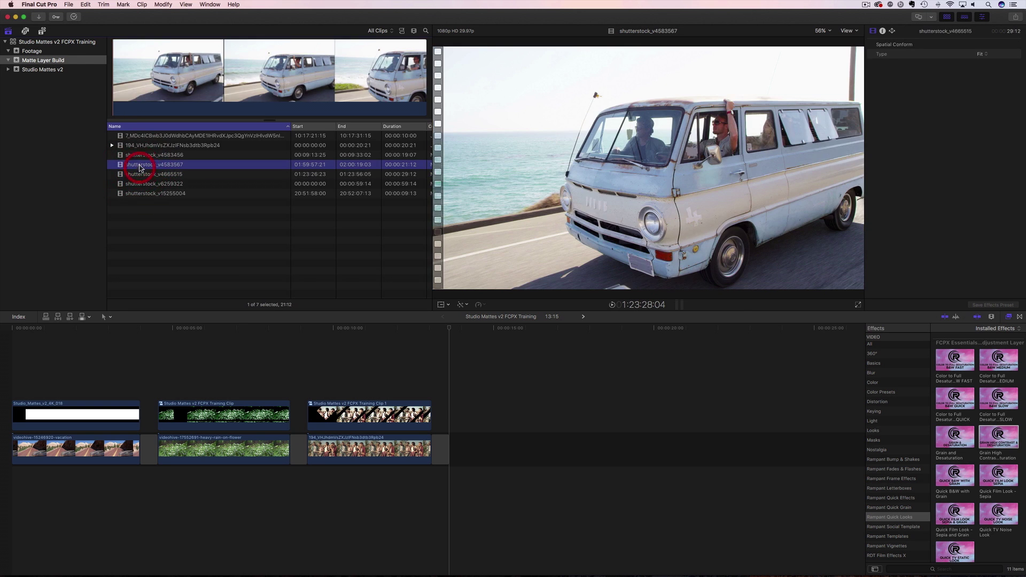
- Append the shutterstock_v6259322 clip to the end of the main storyline, after the last gap
click(139, 184)
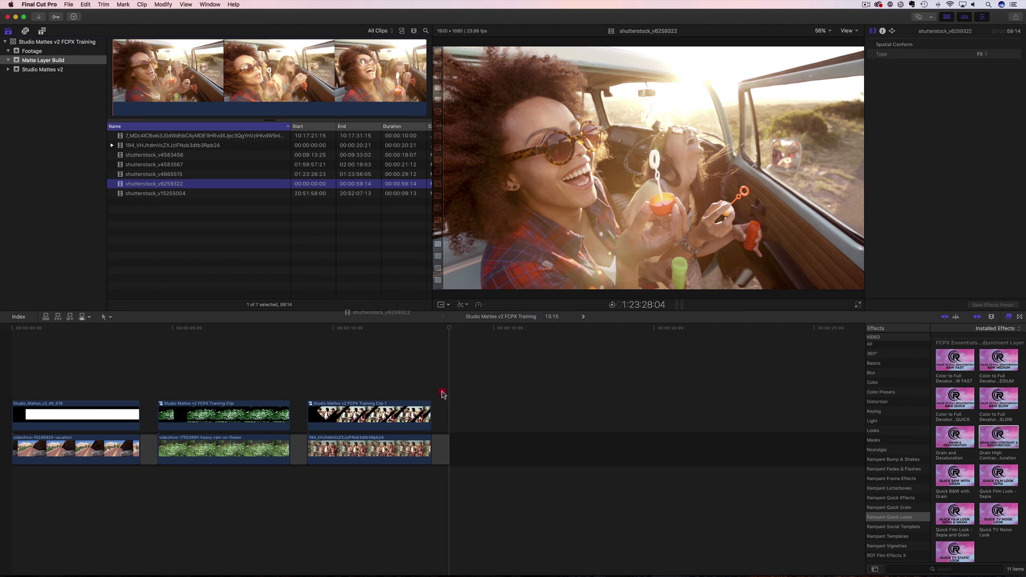
drag(432, 380, 458, 434)
click(459, 446)
scroll(460, 444, right, 3)
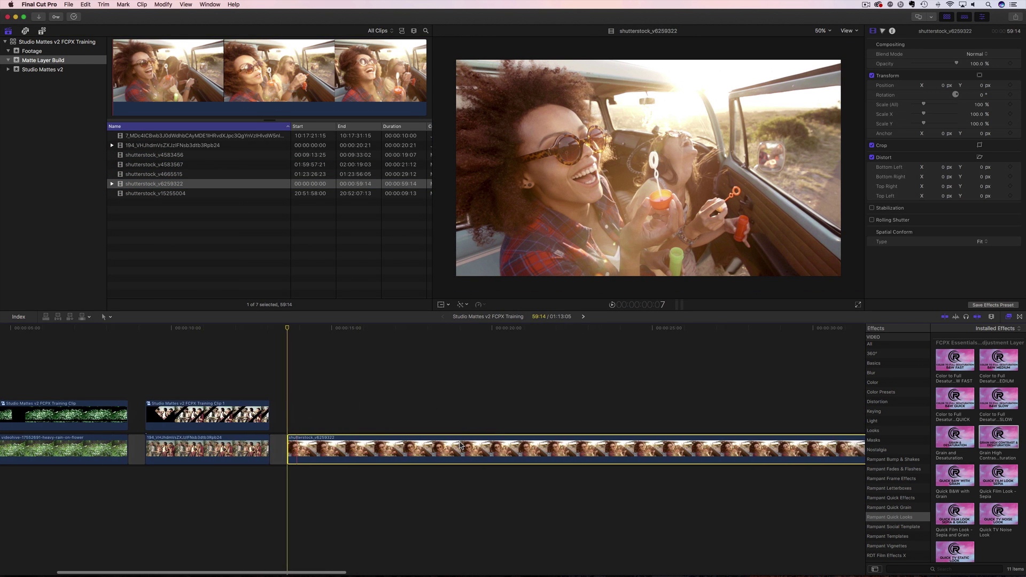
- Cut the shutterstock_v6259322 clip to about 6:20 long and delete the remainder
key(b)
click(508, 445)
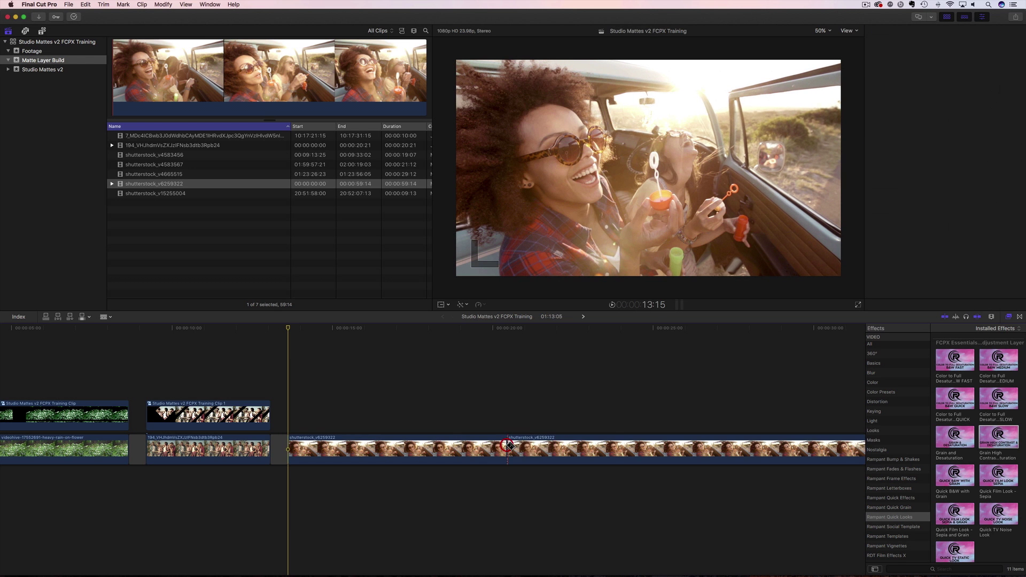
key(a)
click(558, 443)
key(Delete)
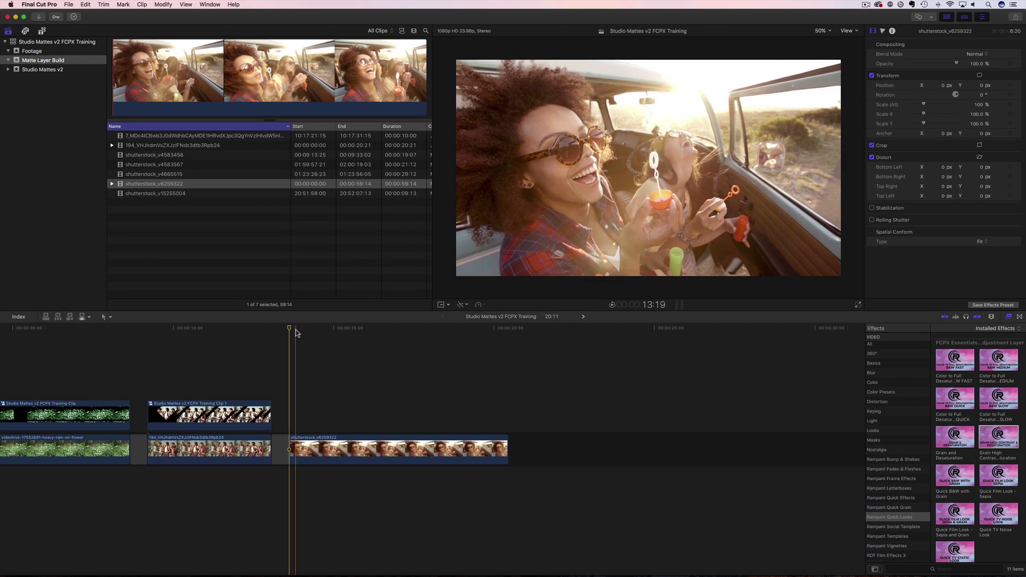
- Connect shutterstock_v4583567 above the start of shutterstock_v6259322, cut it at the lower clip's end, and delete the excess
click(306, 342)
click(148, 174)
click(140, 165)
drag(291, 333, 291, 403)
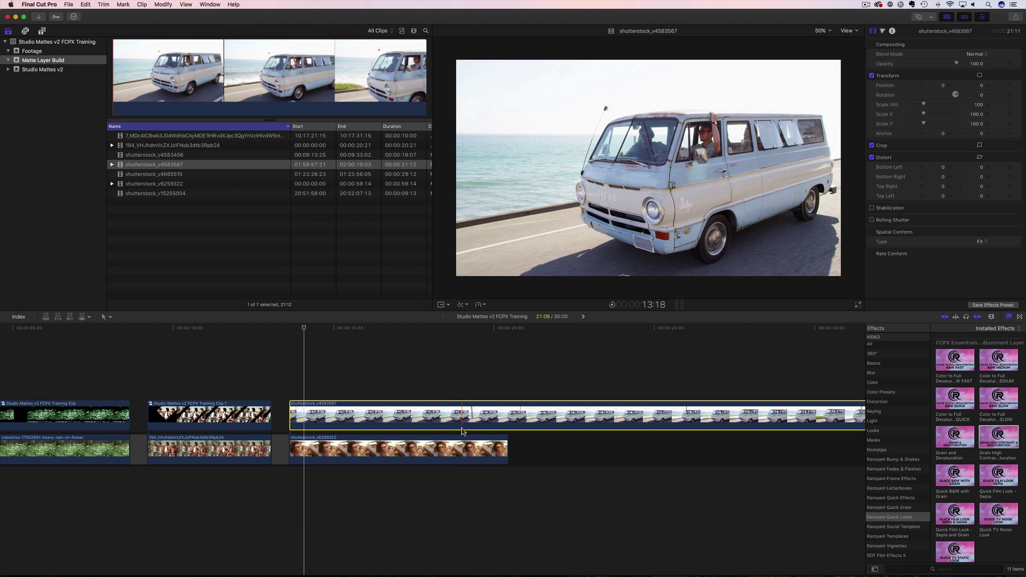
click(504, 415)
key(a)
click(576, 425)
key(Delete)
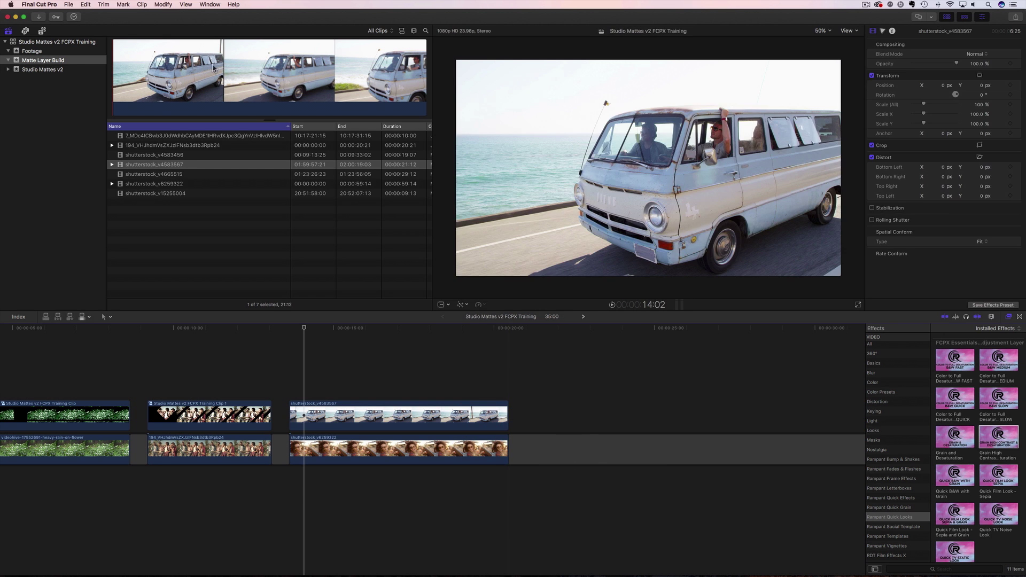
- Stack a section of the woman-with-phone clip above the van clip, and trim the two lower clips to its end
click(150, 145)
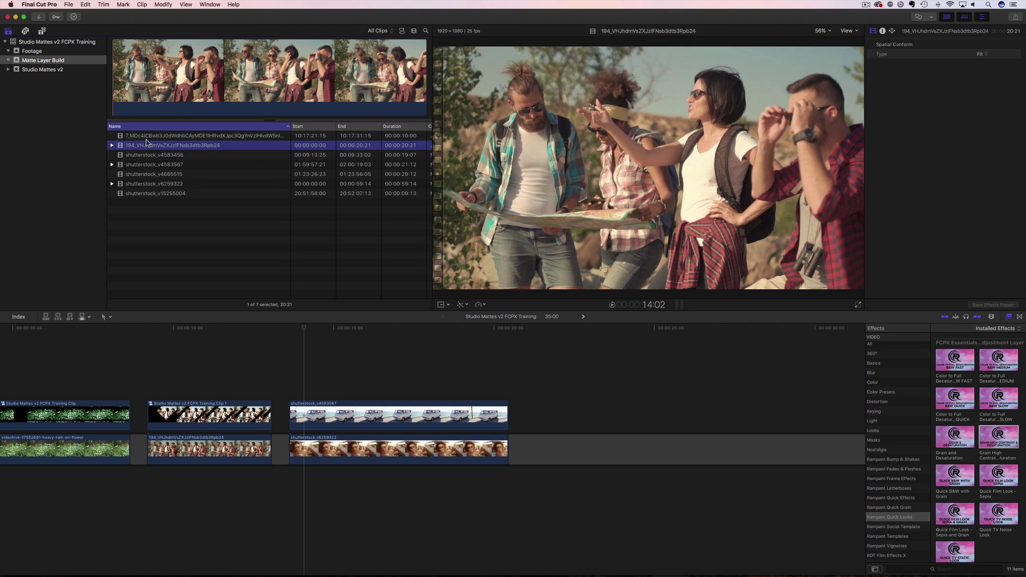
click(146, 136)
drag(268, 266, 299, 380)
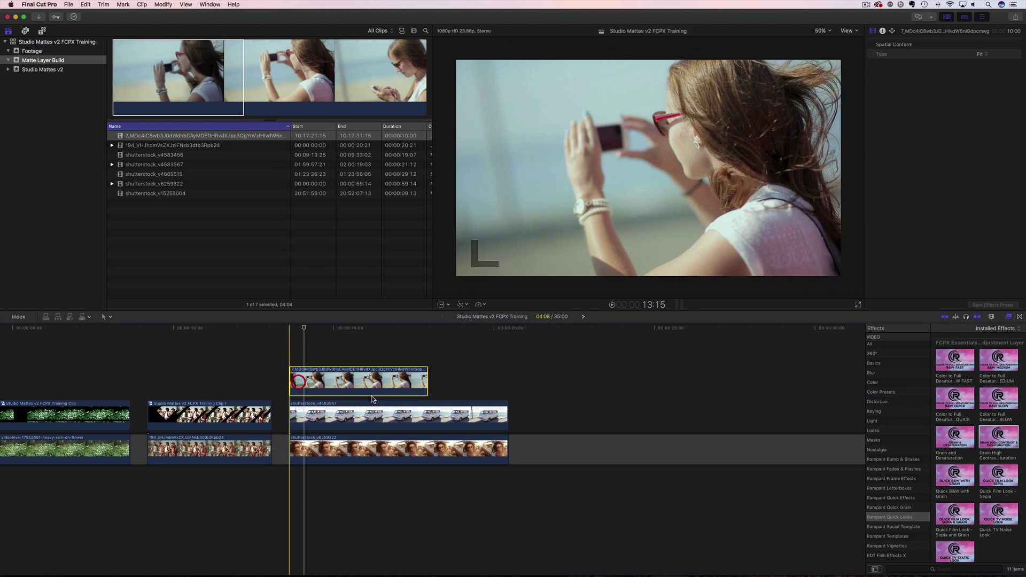
drag(505, 414, 428, 447)
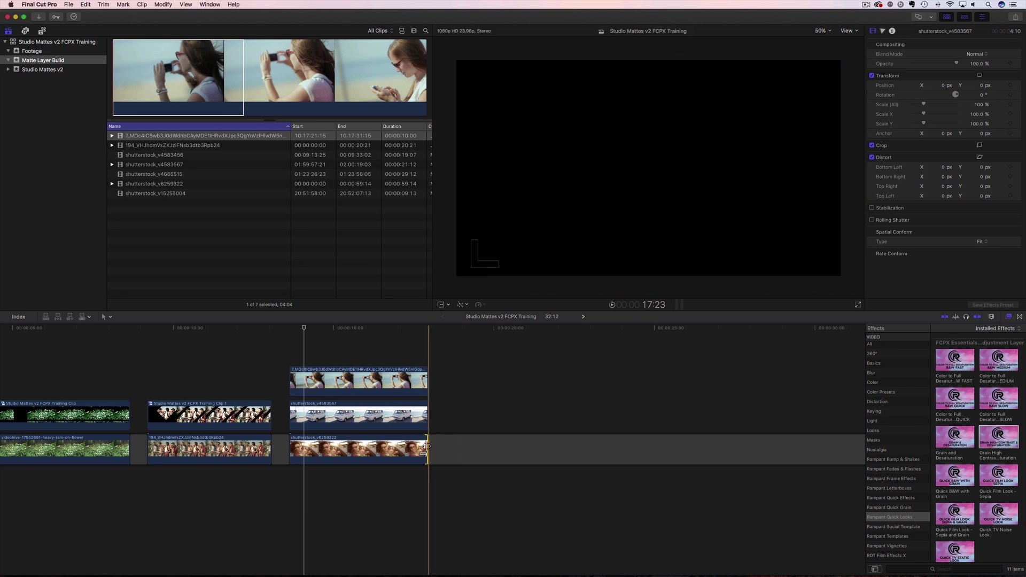
- Add shutterstock_v4665515 as the next layer above the woman-with-phone clip and trim it to the stack's end
click(138, 164)
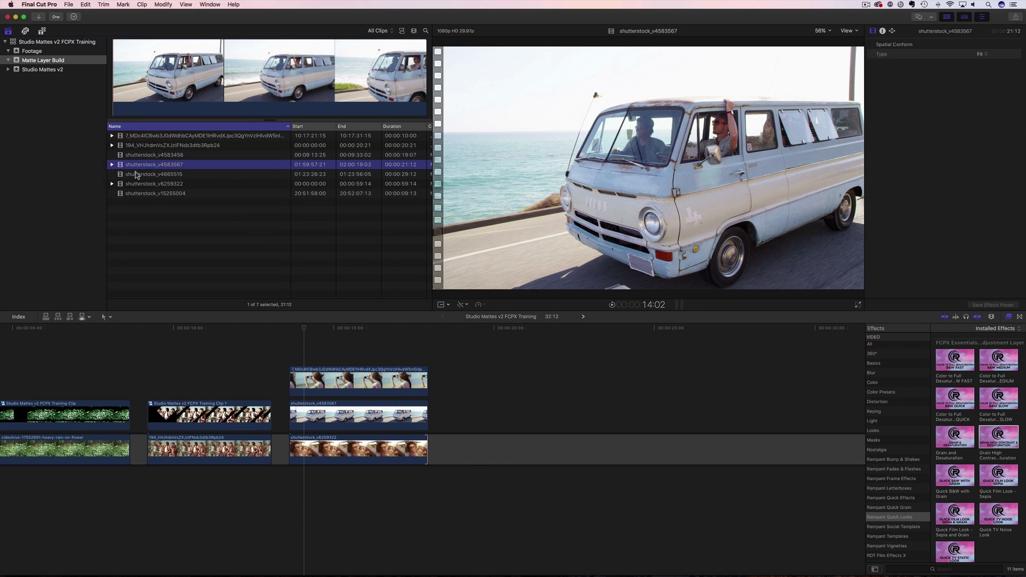
click(137, 174)
click(136, 183)
click(138, 194)
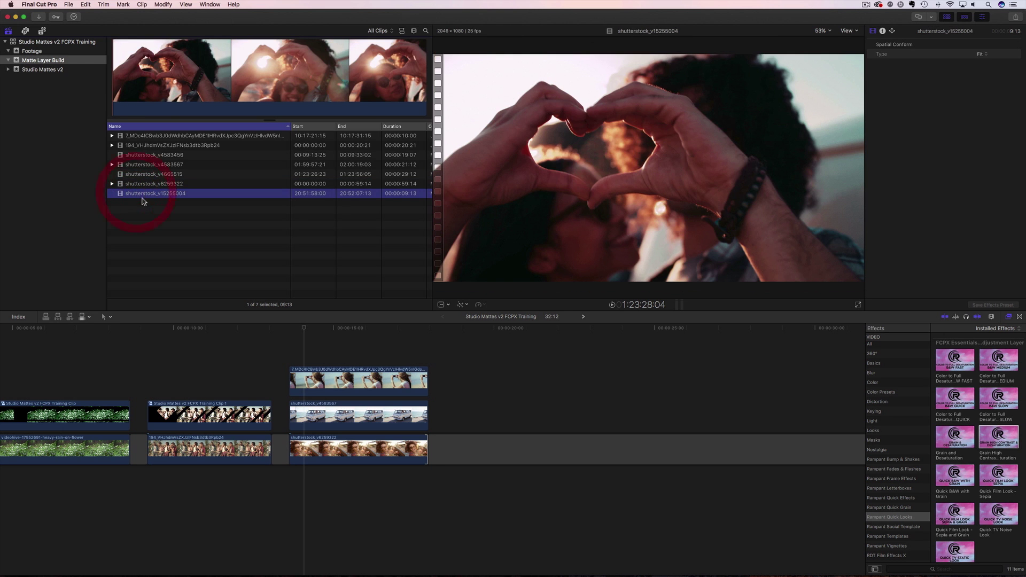
click(137, 174)
drag(131, 75, 422, 350)
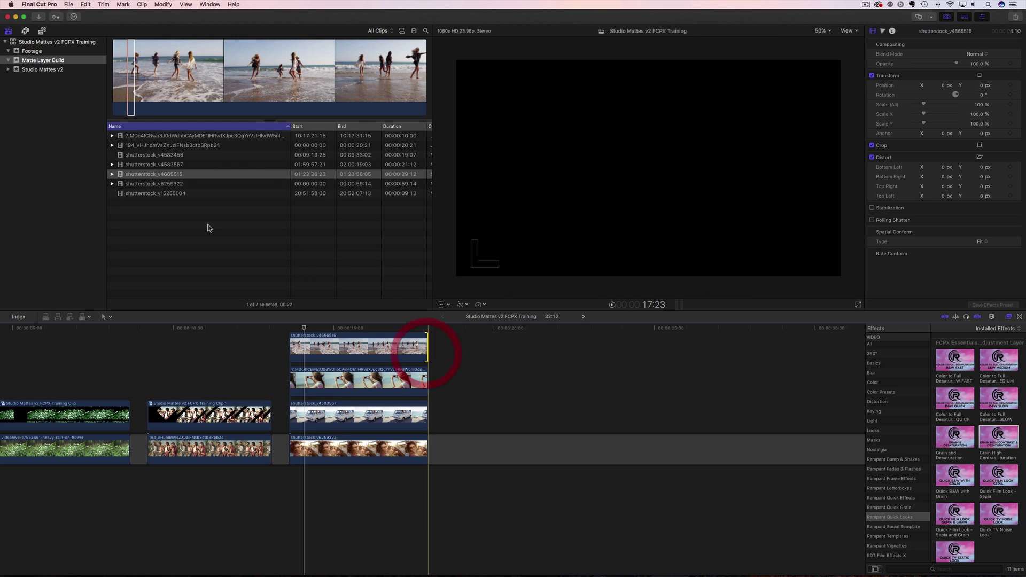
- Add shutterstock_v15255004 above the beach clip at the stack's start and trim it to the stack's end
click(138, 183)
click(137, 174)
click(137, 164)
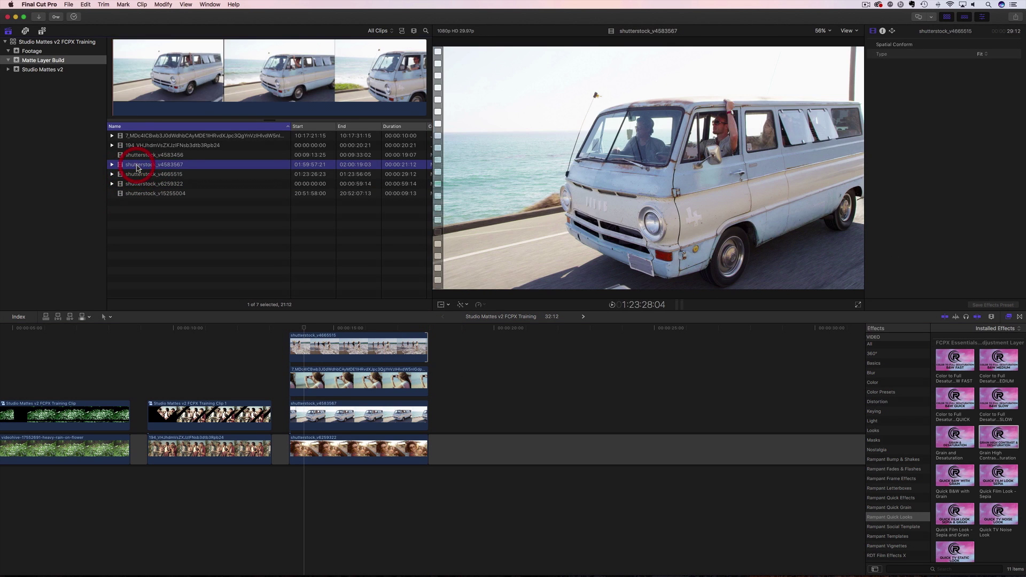
click(138, 155)
click(139, 193)
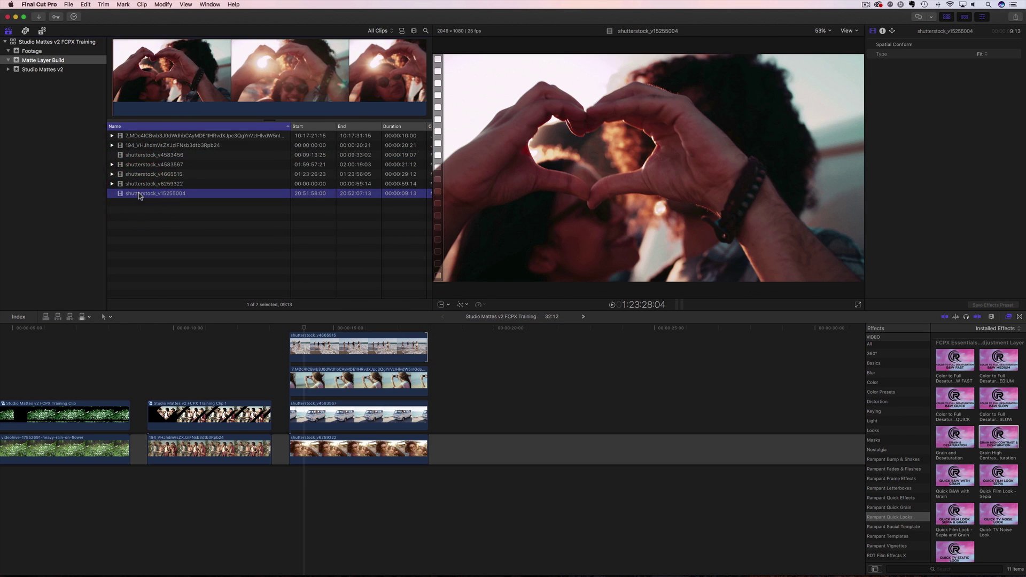
drag(130, 195, 289, 334)
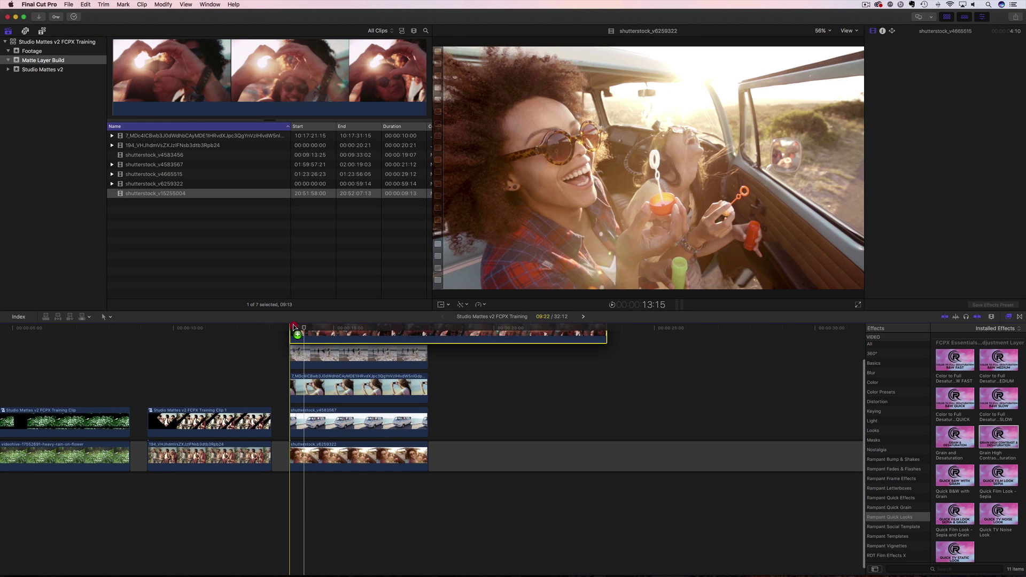
drag(606, 335, 435, 331)
- Add shutterstock_v4583456 as the uppermost layer at the stack's start, cut it at the stack's end, and delete the excess
click(153, 185)
click(138, 175)
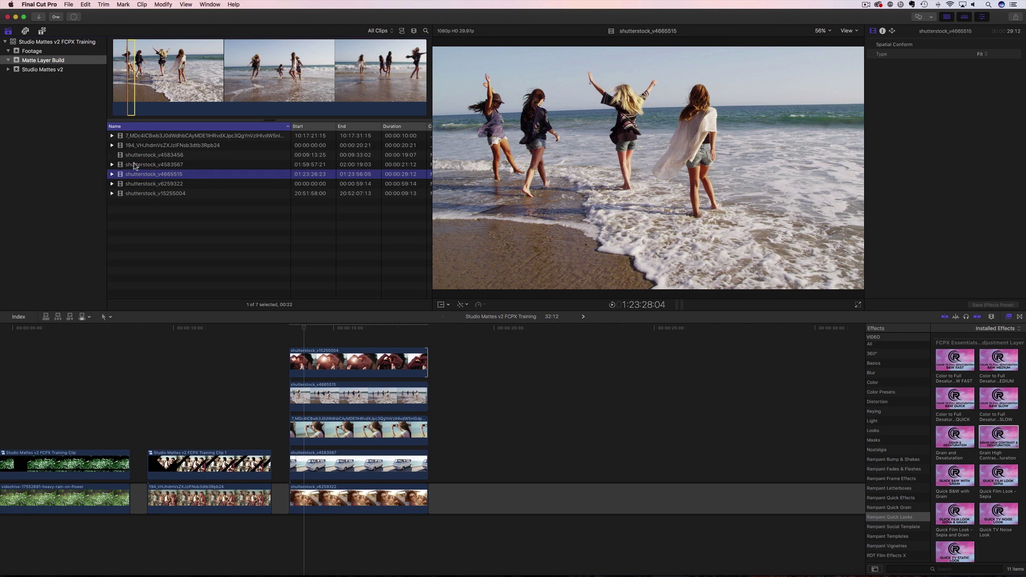
click(135, 165)
click(138, 155)
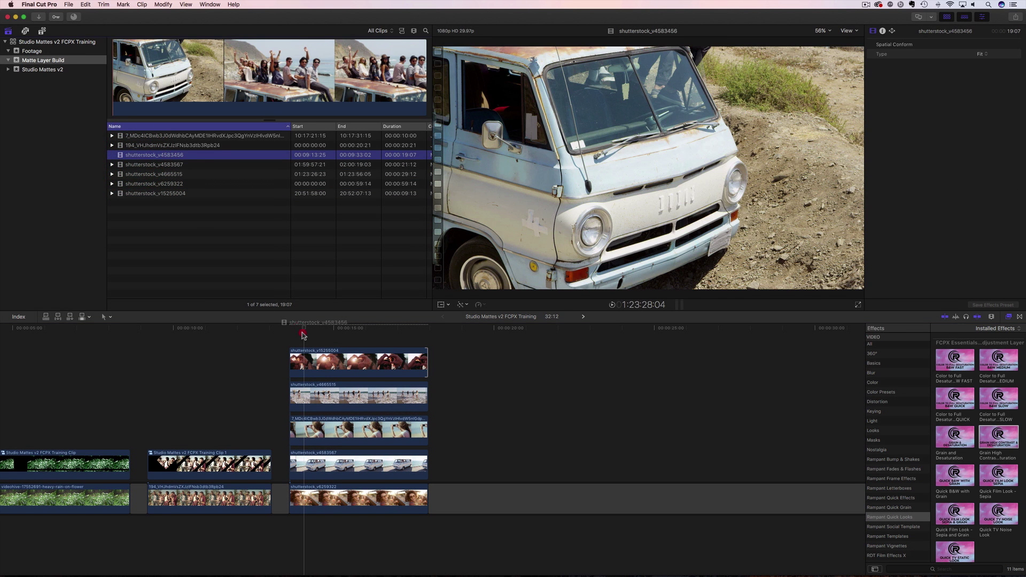
drag(301, 332, 293, 331)
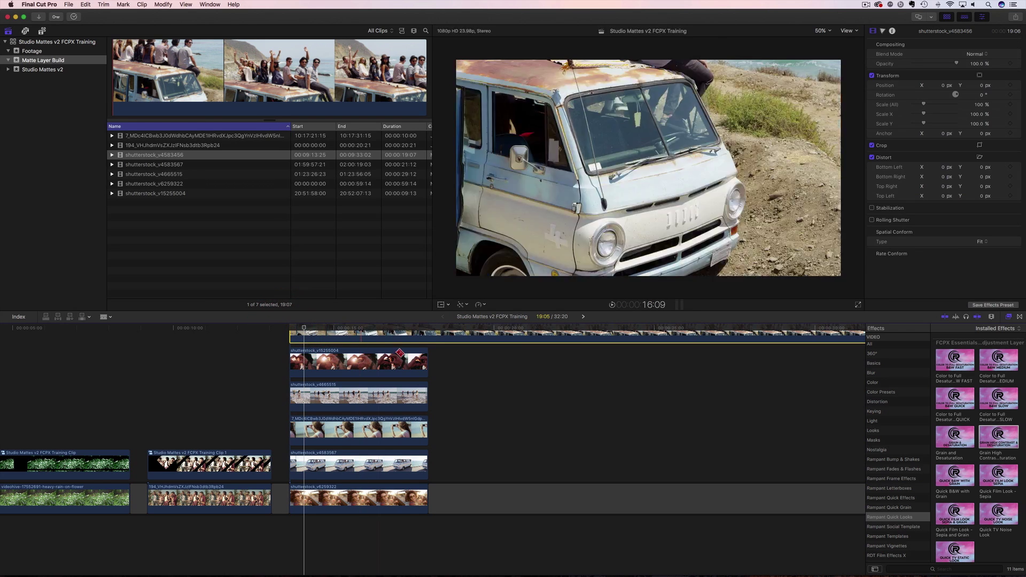
drag(294, 332, 428, 337)
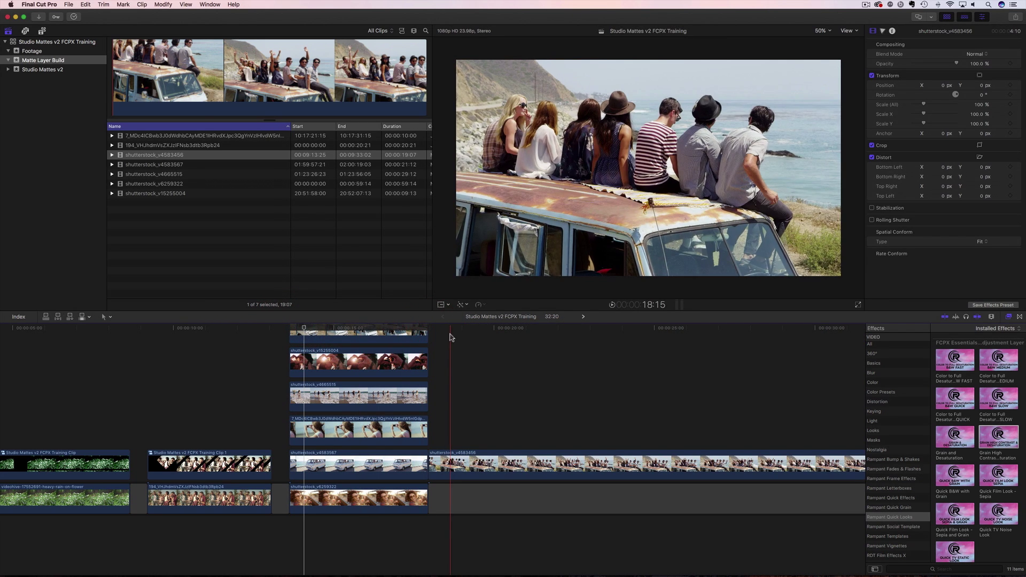
click(451, 499)
key(Delete)
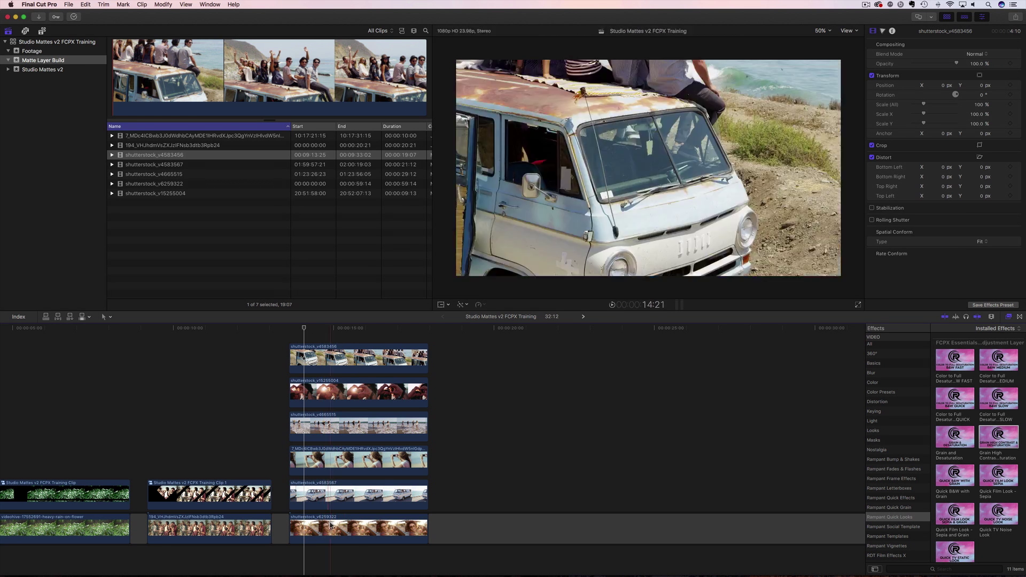
- Place Studio_Mattes_v2_4K_042_Part_01 from the Studio Mattes v2 event directly above shutterstock_v4583567 and trim it to the stack's end
click(46, 72)
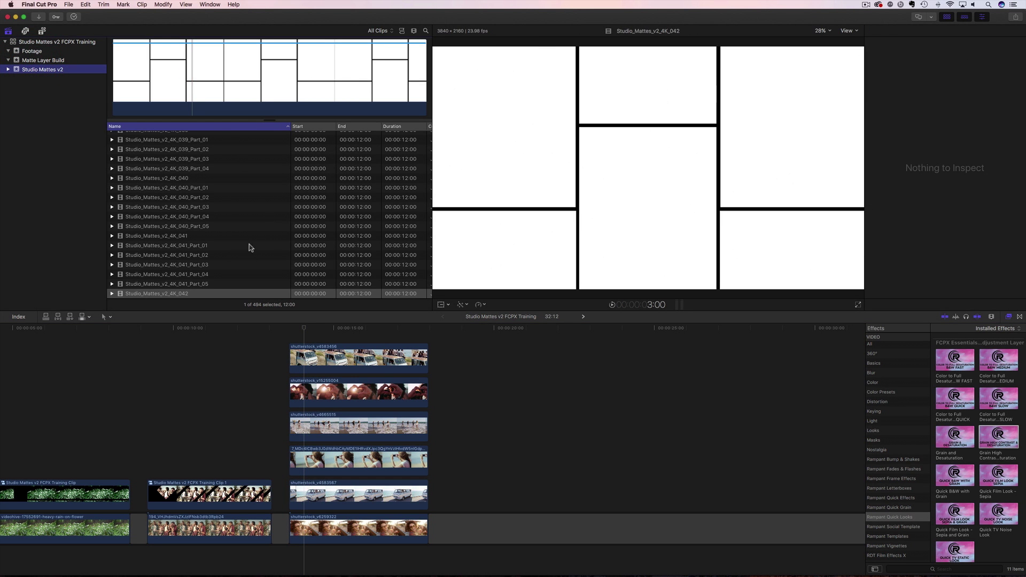
scroll(249, 248, down, 5)
click(183, 199)
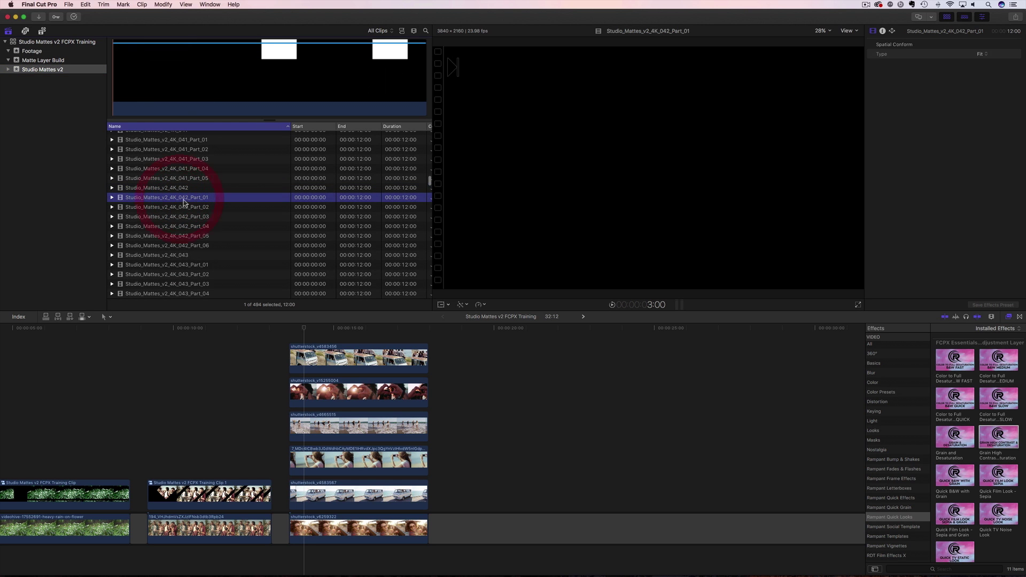
click(143, 93)
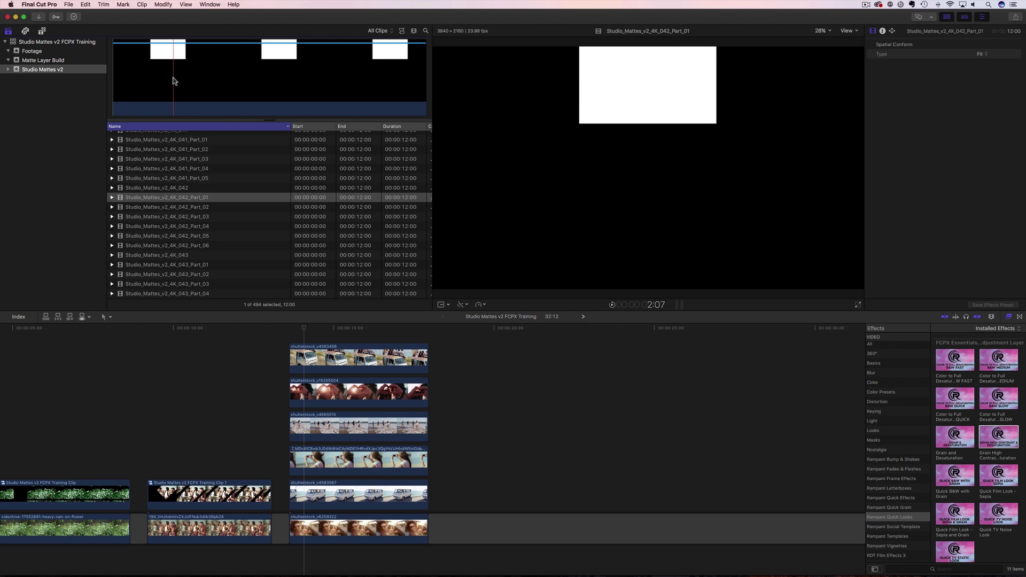
drag(150, 70, 297, 473)
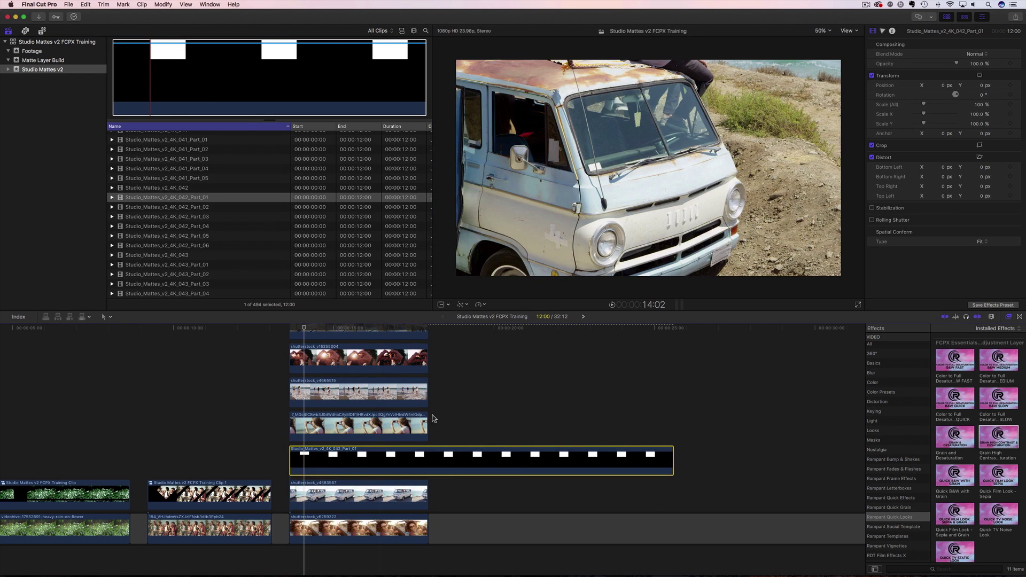
drag(672, 476, 515, 458)
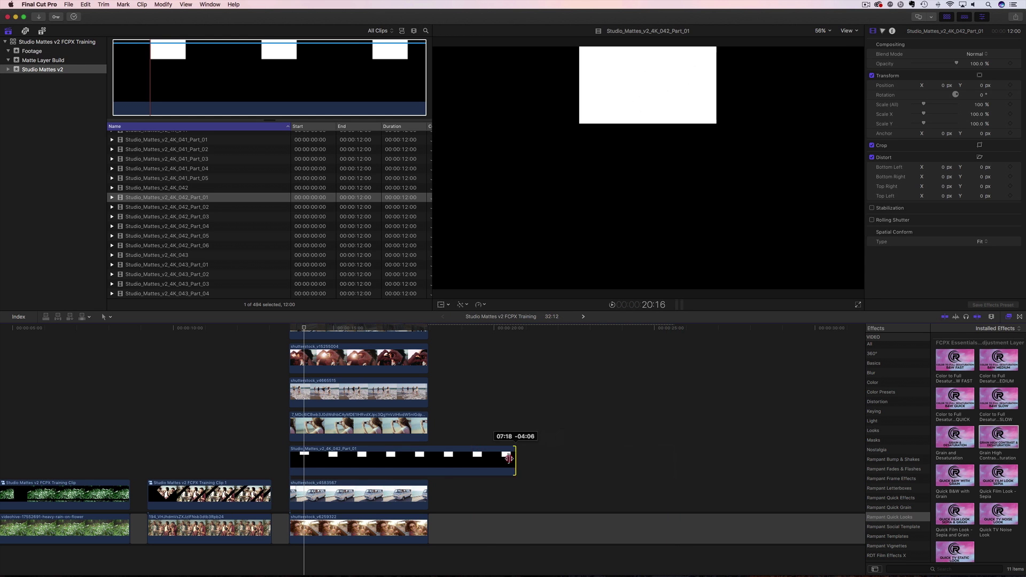
- Place Studio_Mattes_v2_4K_042_Part_02 directly above shutterstock_v15255004 and trim it to the stack's end
click(167, 208)
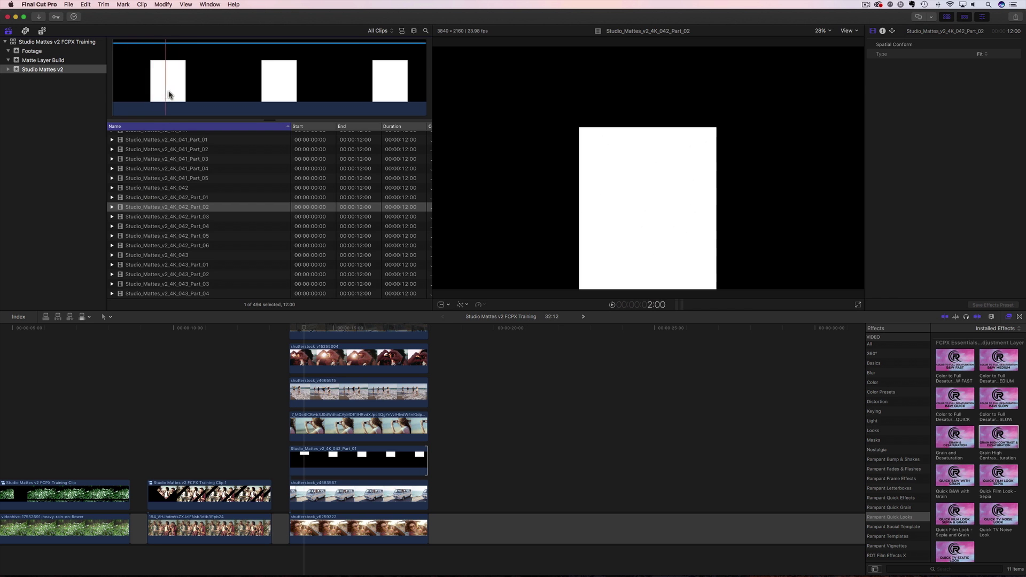
drag(160, 79, 203, 78)
drag(162, 211, 298, 356)
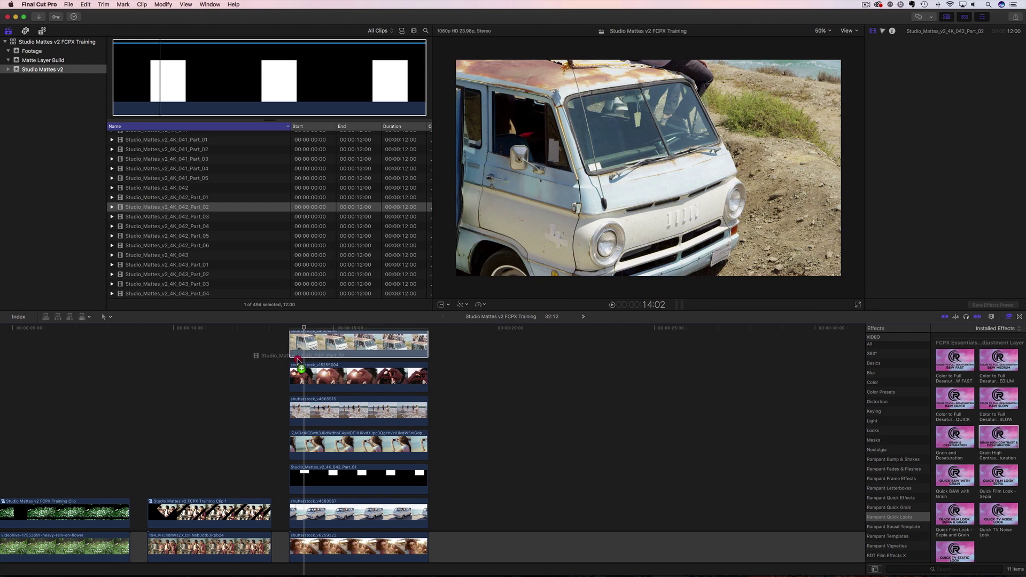
drag(667, 346, 427, 354)
- Place Studio_Mattes_v2_4K_042_Part_03 directly above the beach clip shutterstock_v4665515 and trim it to the stack's end
click(183, 216)
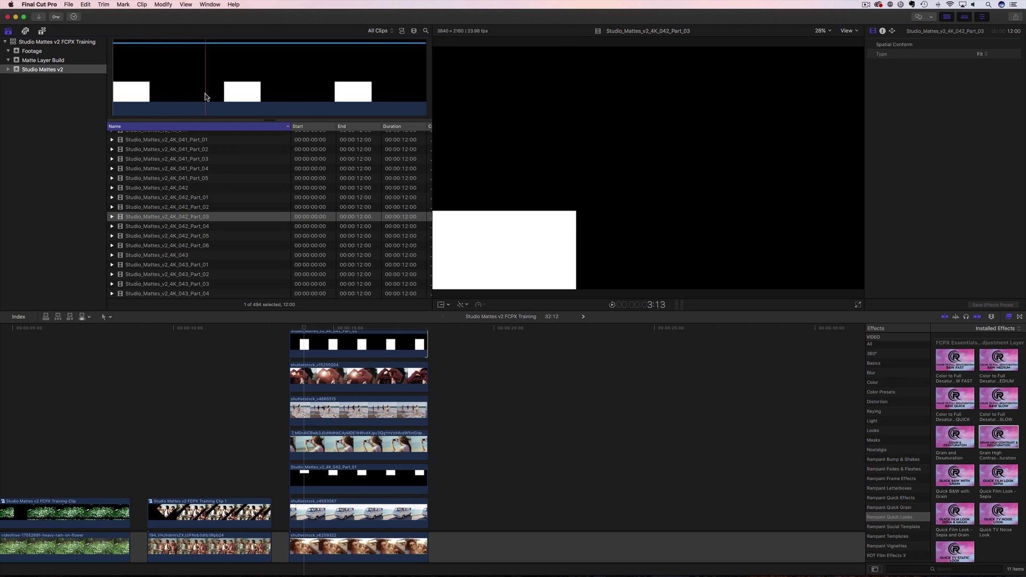
drag(269, 278, 290, 396)
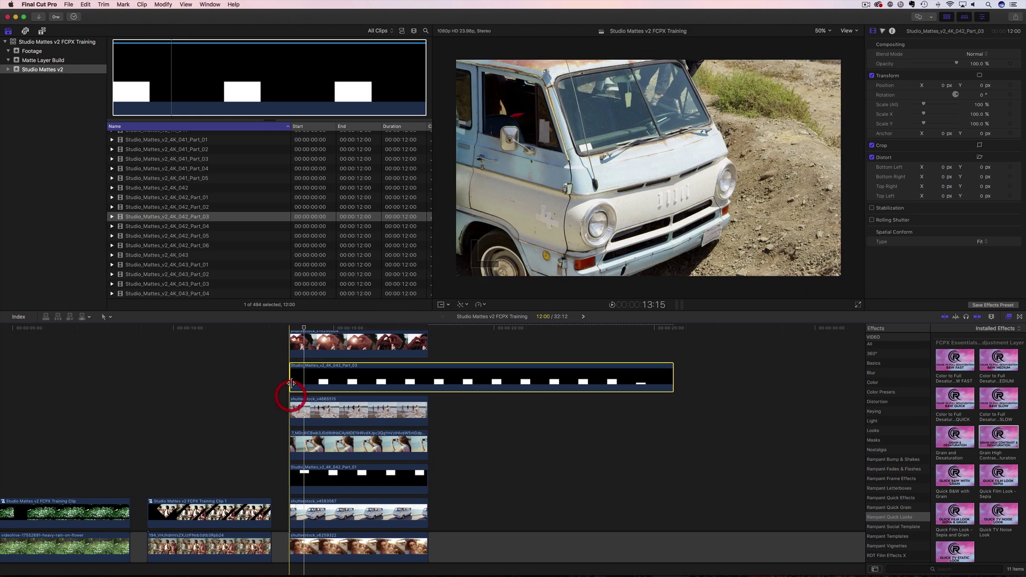
drag(674, 376, 437, 383)
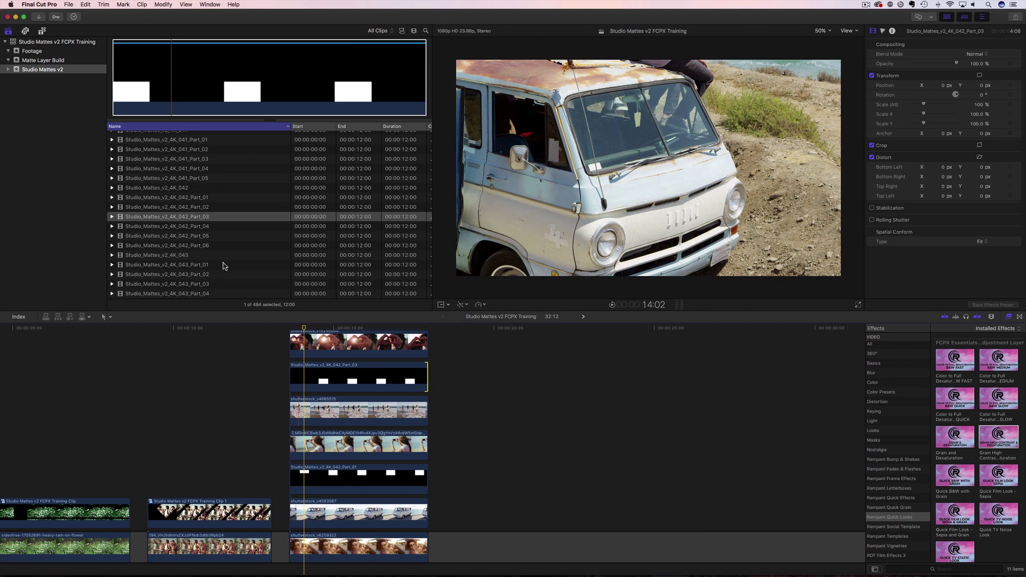
- Place Studio_Mattes_v2_4K_042_Part_04 directly above shutterstock_v4583456 and trim it to the stack's end
click(167, 226)
click(166, 95)
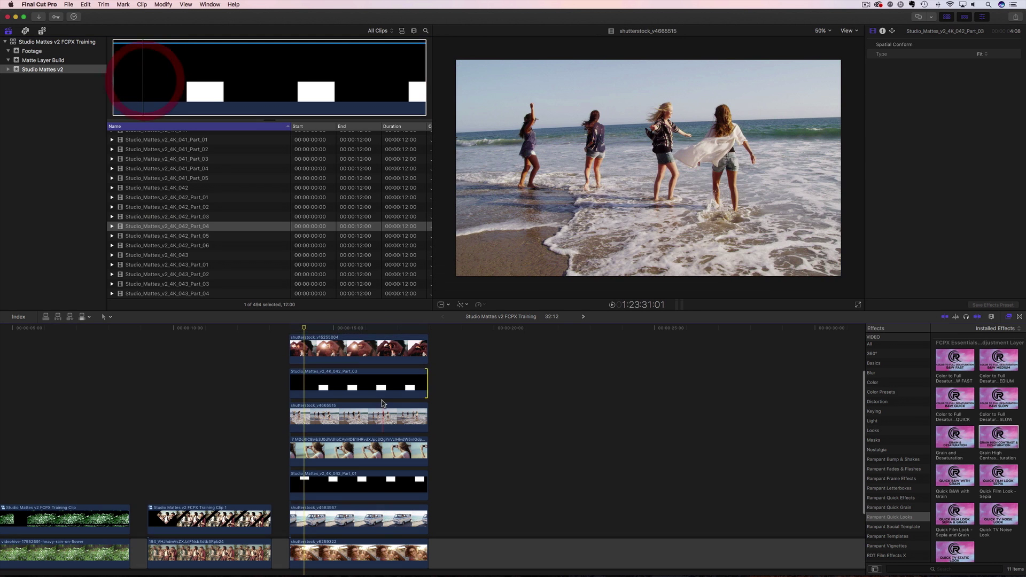
scroll(278, 374, up, 5)
drag(159, 77, 299, 342)
drag(673, 354, 427, 357)
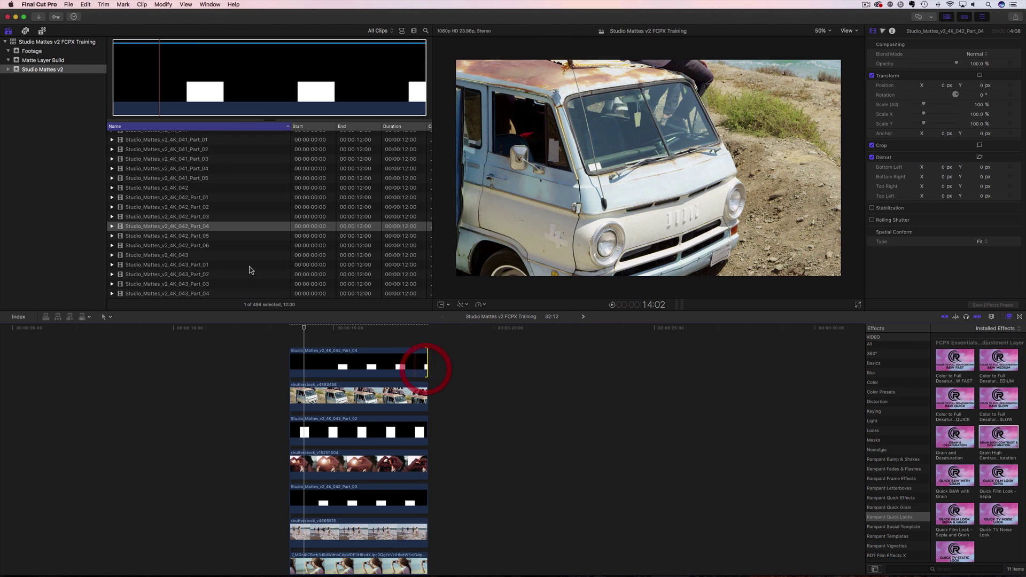
- Place Studio_Mattes_v2_4K_042_Part_05 directly above the woman-with-phone clip and trim it to the stack's end
click(187, 237)
click(177, 95)
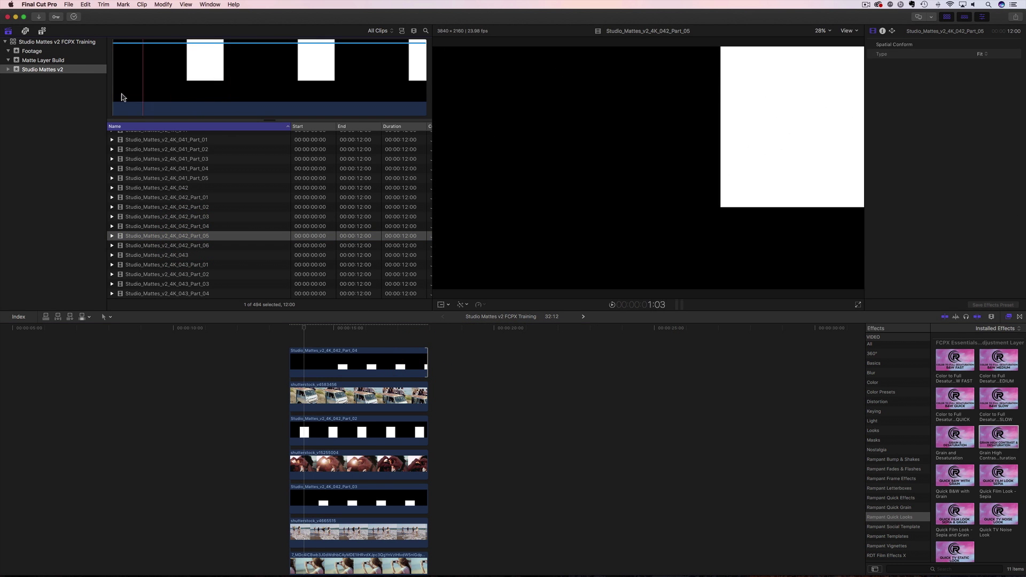
click(177, 88)
drag(193, 87, 311, 535)
drag(671, 532, 426, 536)
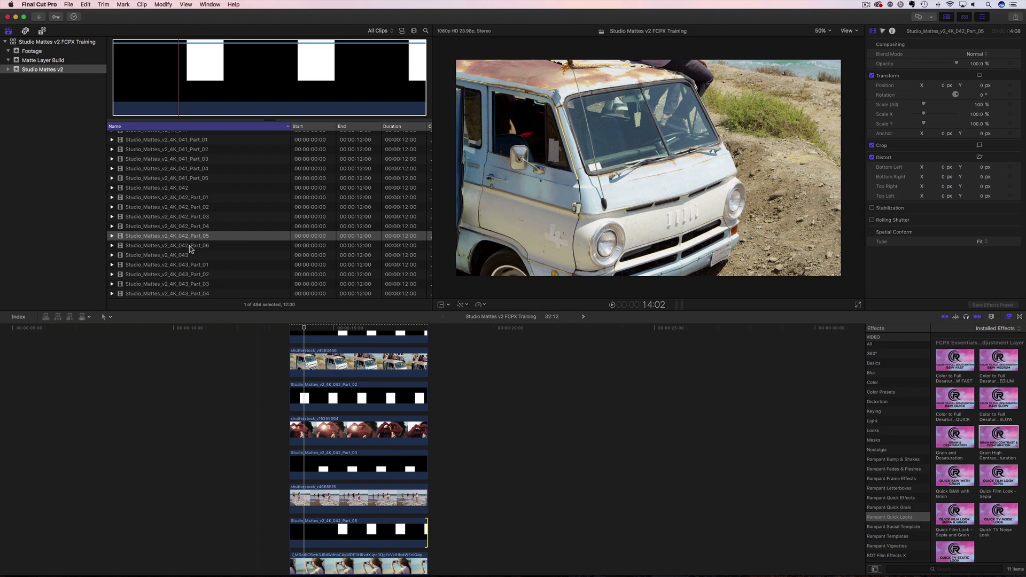
- Place Studio_Mattes_v2_4K_042_Part_06 directly above shutterstock_v6259322 and trim it to the stack's end
click(160, 245)
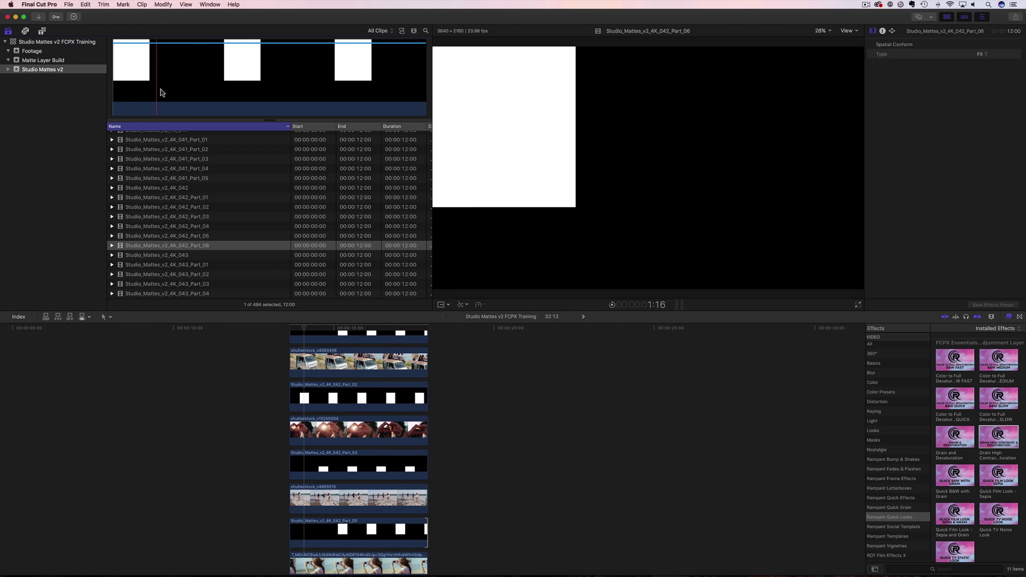
drag(287, 406, 299, 484)
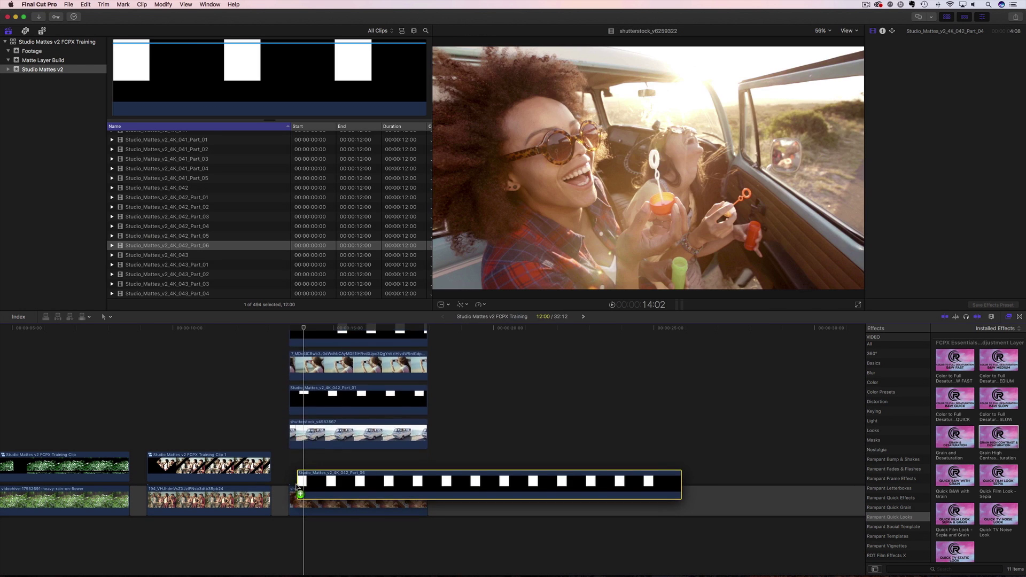
drag(671, 465, 433, 466)
- Enlarge the timeline area to review the whole stack of mattes and clips, and restore its height
scroll(406, 446, up, 2)
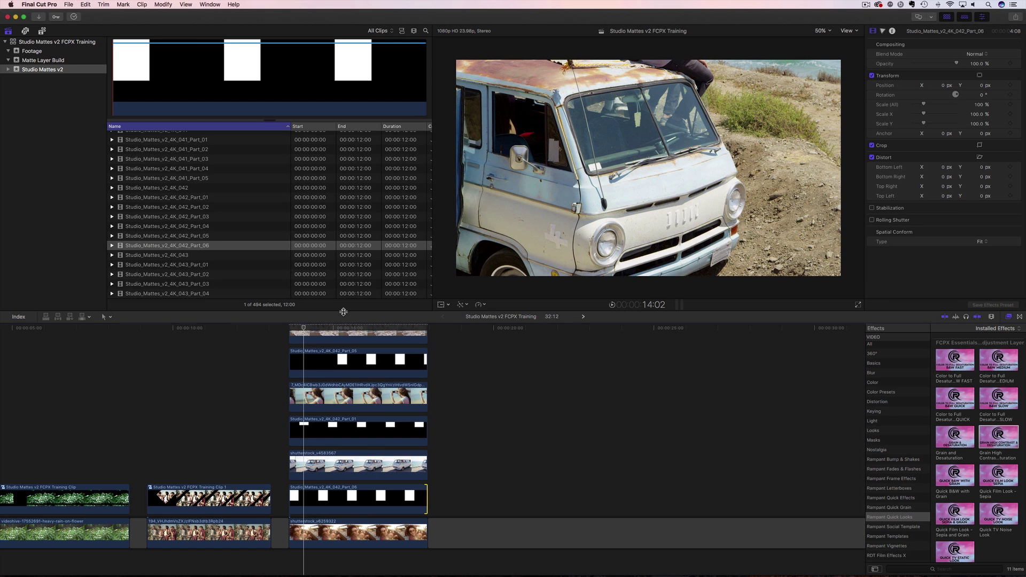
drag(343, 311, 343, 215)
scroll(472, 357, up, 3)
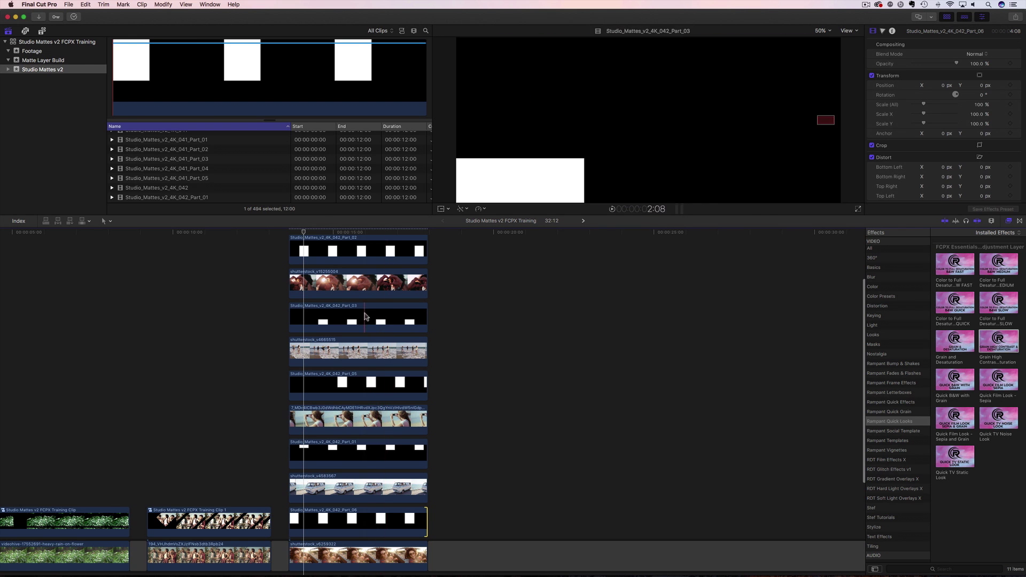
scroll(374, 347, up, 3)
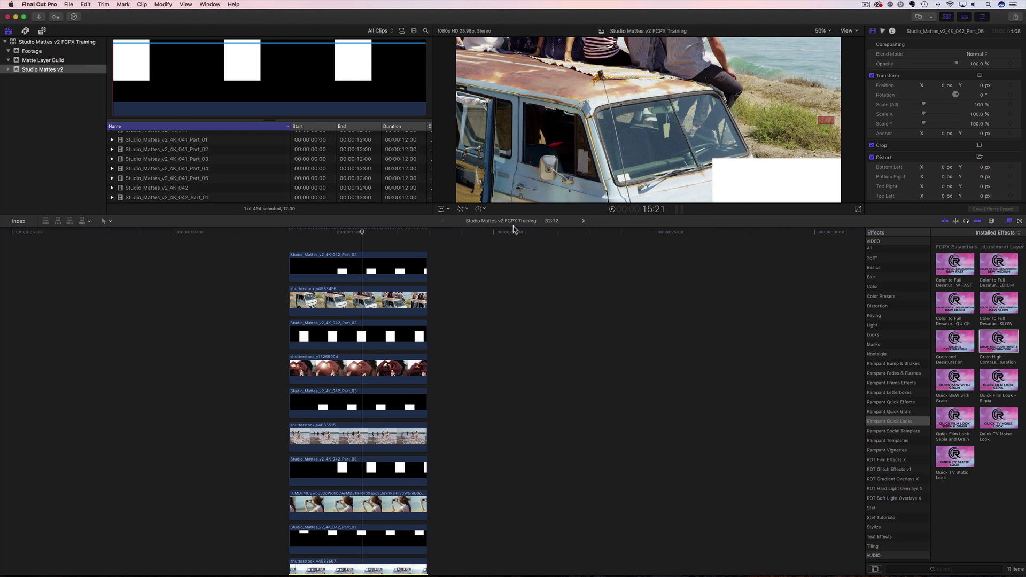
drag(501, 216, 503, 324)
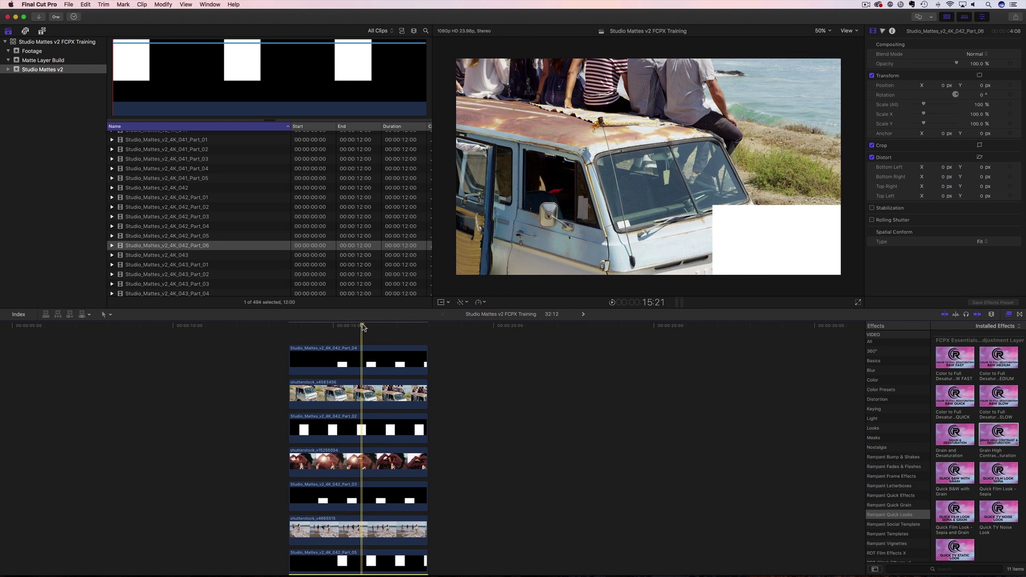
- Set the blend mode of the uppermost matte, Studio_Mattes_v2_4K_042_Part_04, to Stencil Alpha
click(375, 325)
click(392, 360)
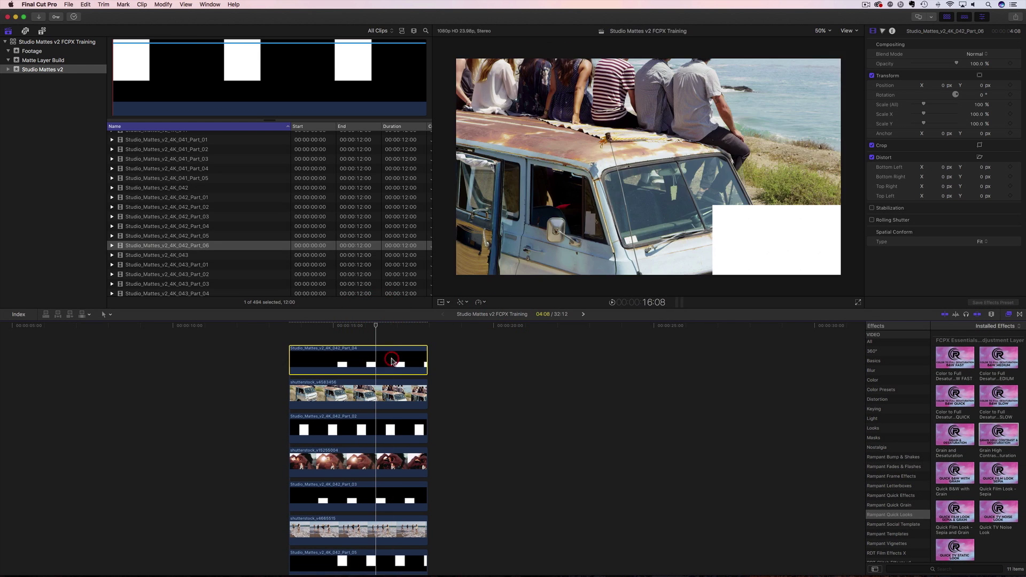
click(975, 54)
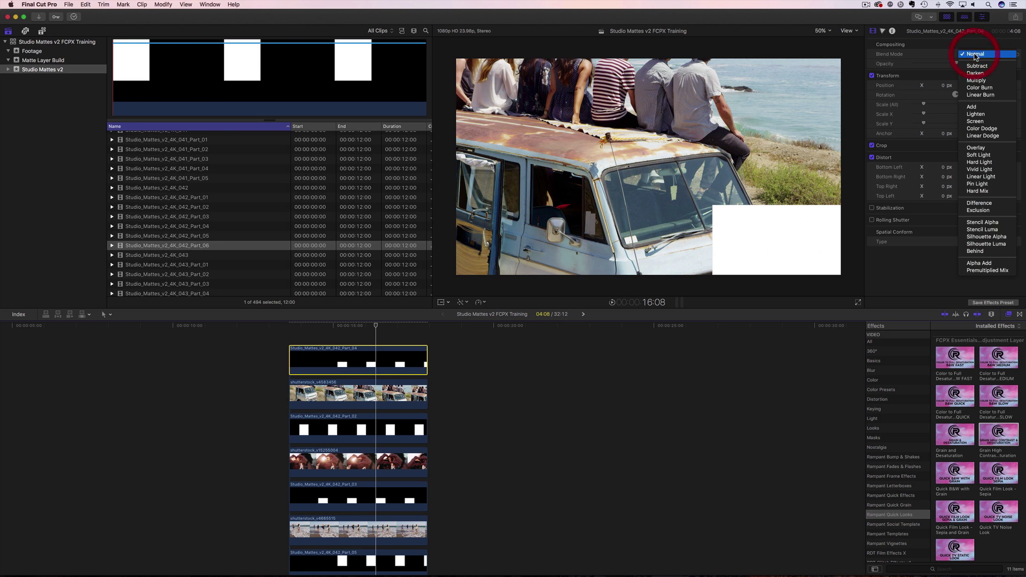
click(979, 224)
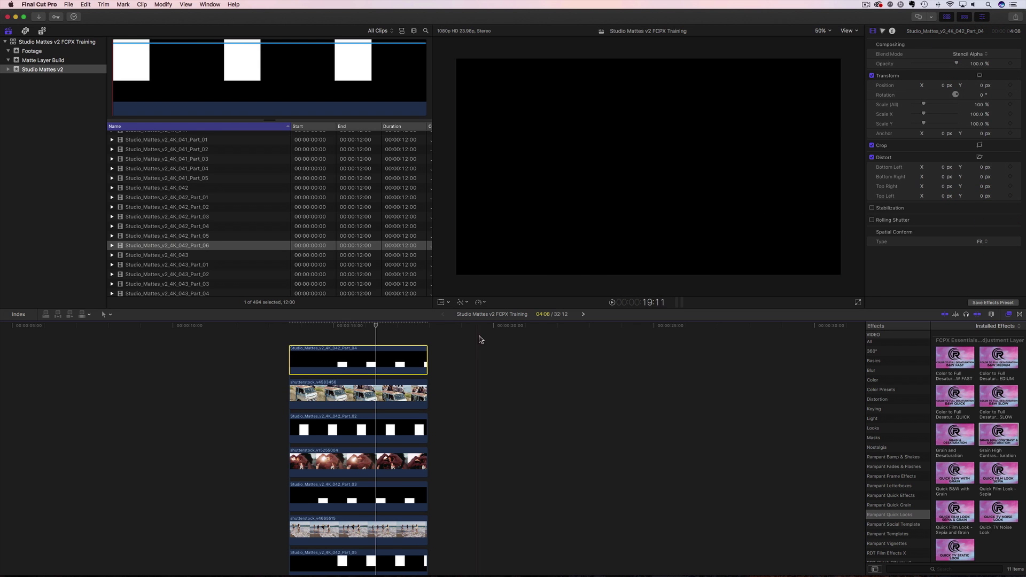
- Scale shutterstock_v4583456 to 59% and position it at X 718 px, Y -386 px inside its matte panel
click(379, 398)
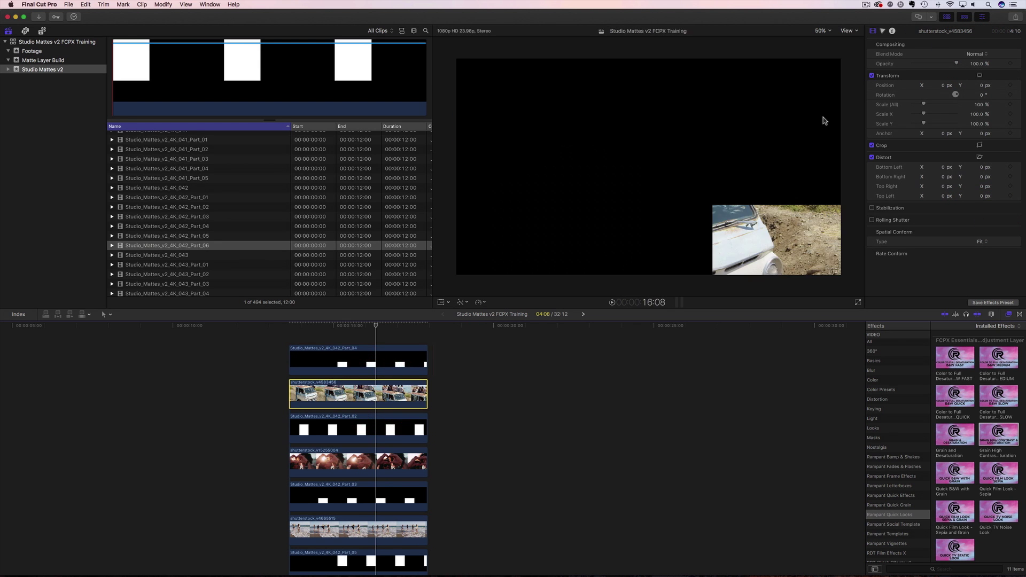
mouse_move(979, 104)
mouse_down()
mouse_move(962, 88)
mouse_move(978, 89)
mouse_move(959, 97)
mouse_move(967, 91)
mouse_up()
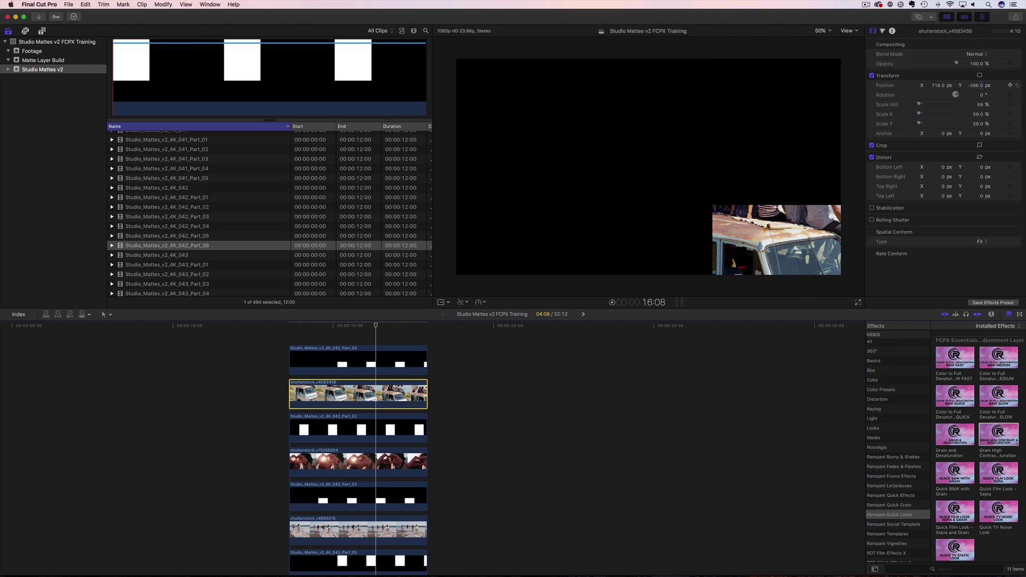
- Trim the beginning off shutterstock_v4583456 so it starts later in the shot, and realign it to span the stack's full length
click(289, 326)
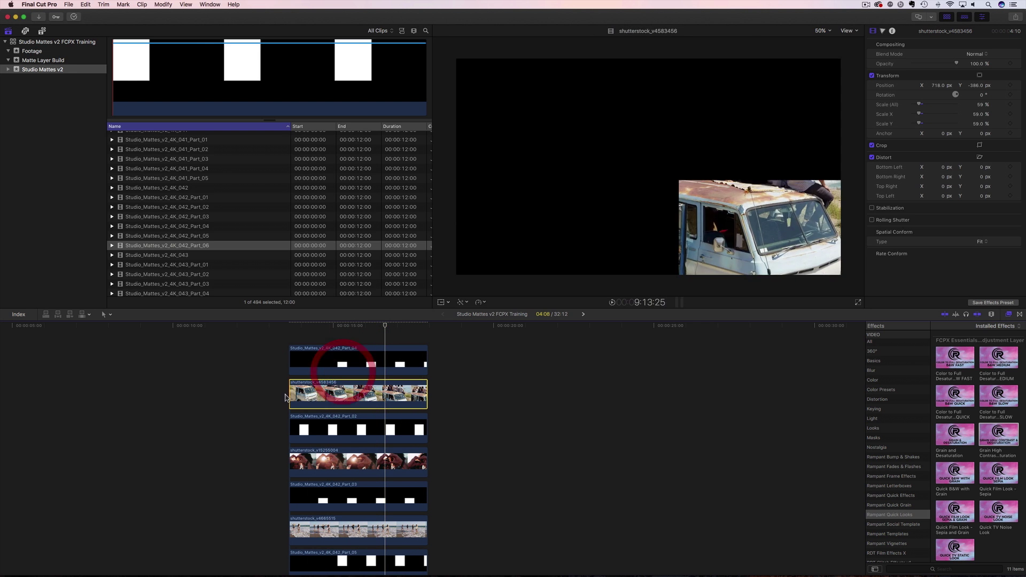
drag(290, 393, 350, 393)
key(super+z)
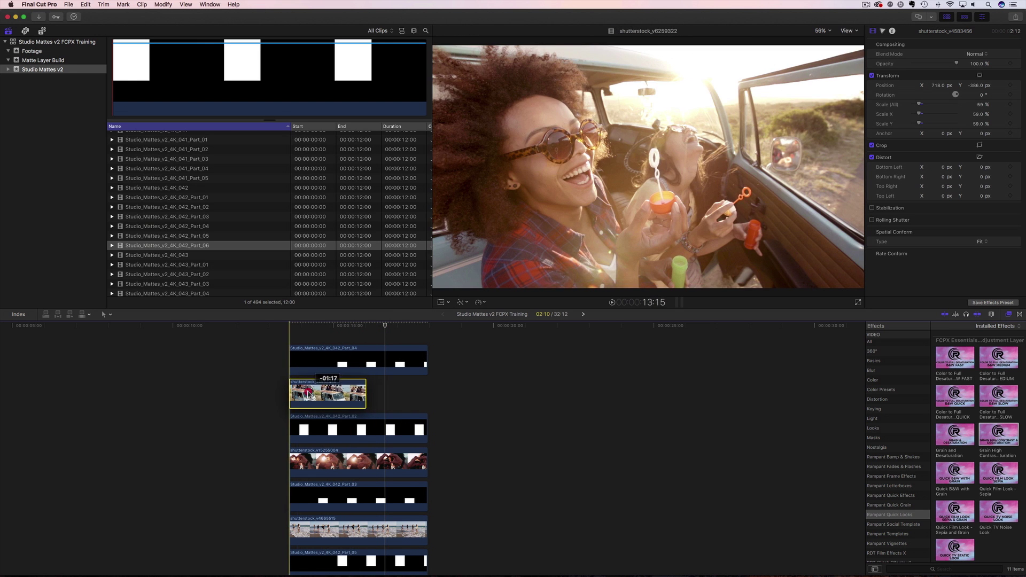
click(427, 392)
drag(427, 391, 416, 369)
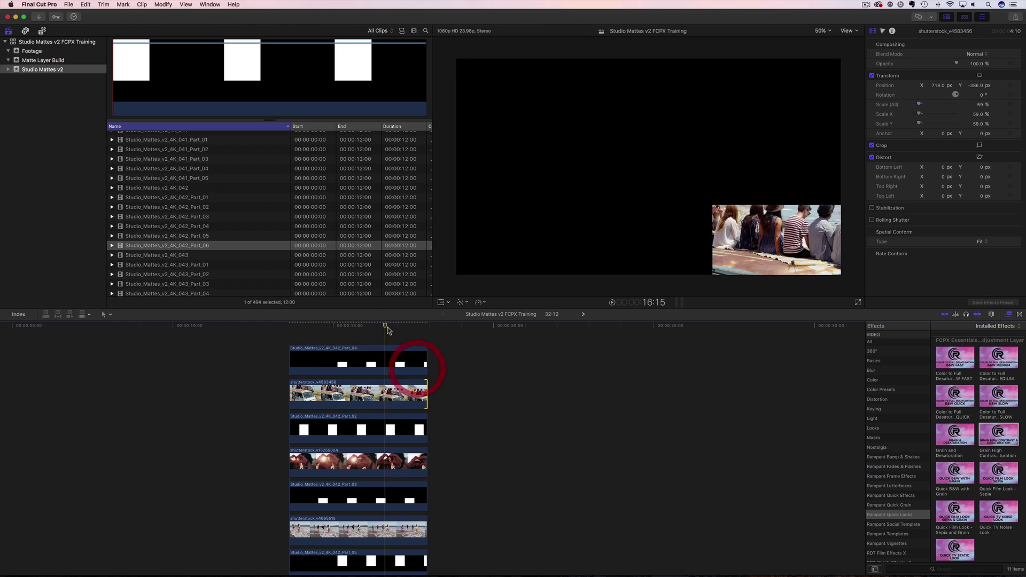
mouse_move(326, 334)
mouse_down()
mouse_move(288, 332)
mouse_move(343, 336)
mouse_up()
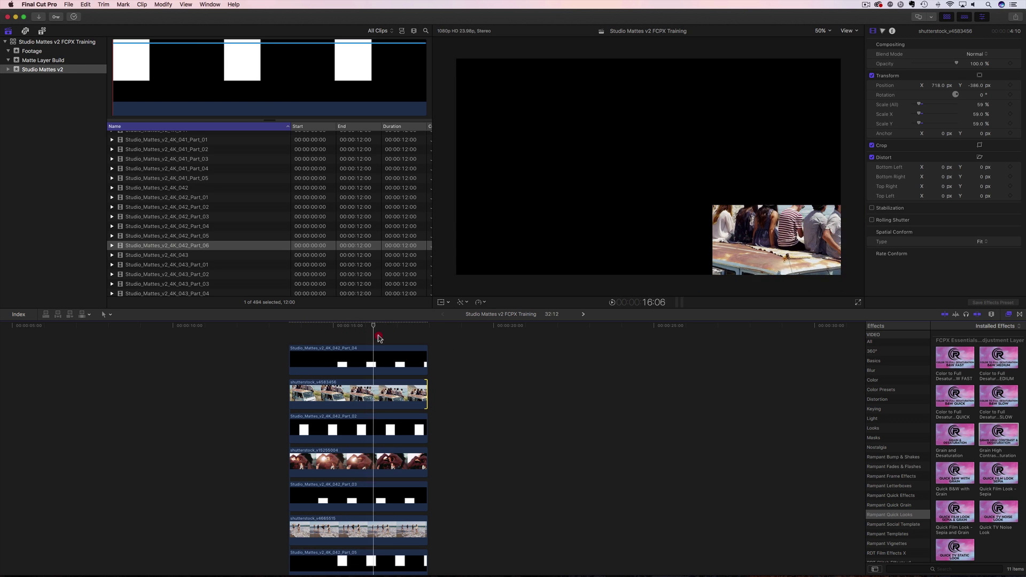
click(417, 337)
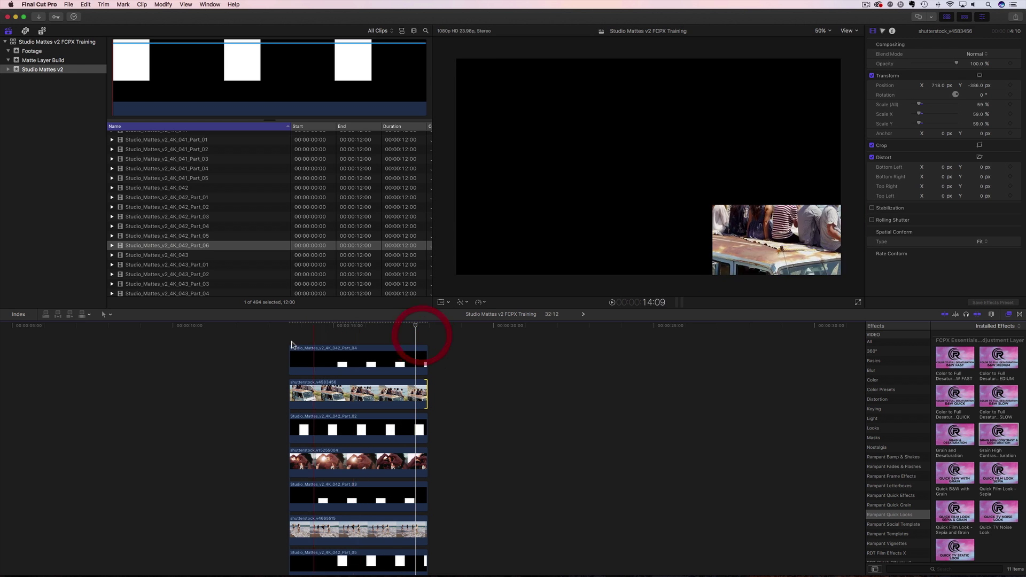
- Combine matte Studio_Mattes_v2_4K_042_Part_04 and shutterstock_v4583456 into a new compound clip with the default name
drag(273, 341, 422, 408)
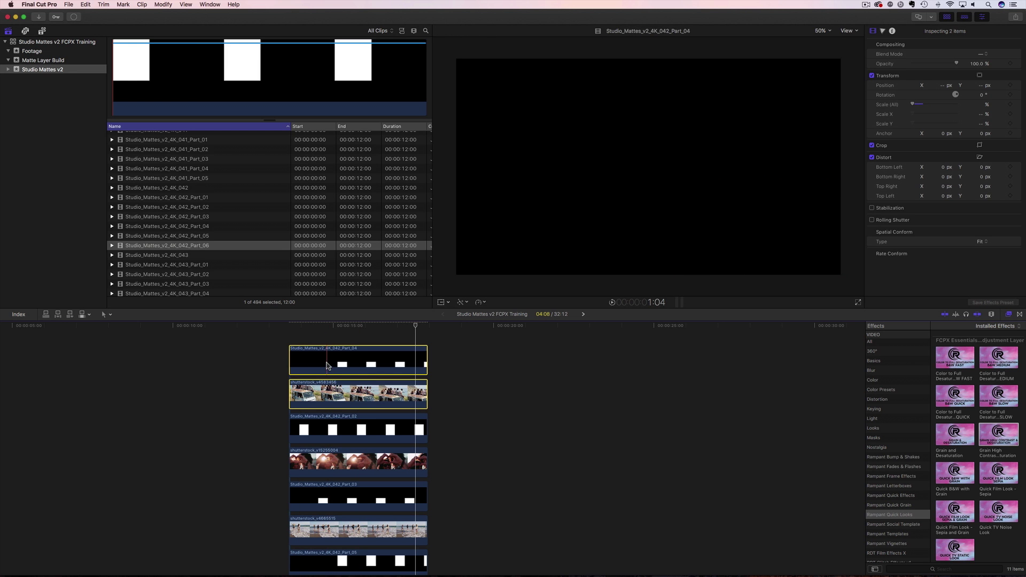
right_click(330, 384)
click(357, 393)
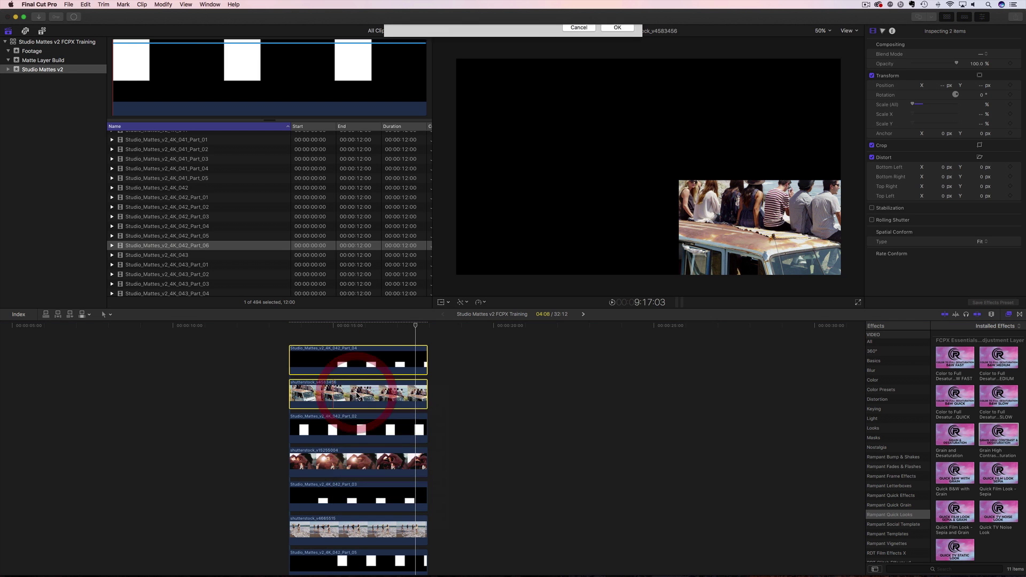
key(Return)
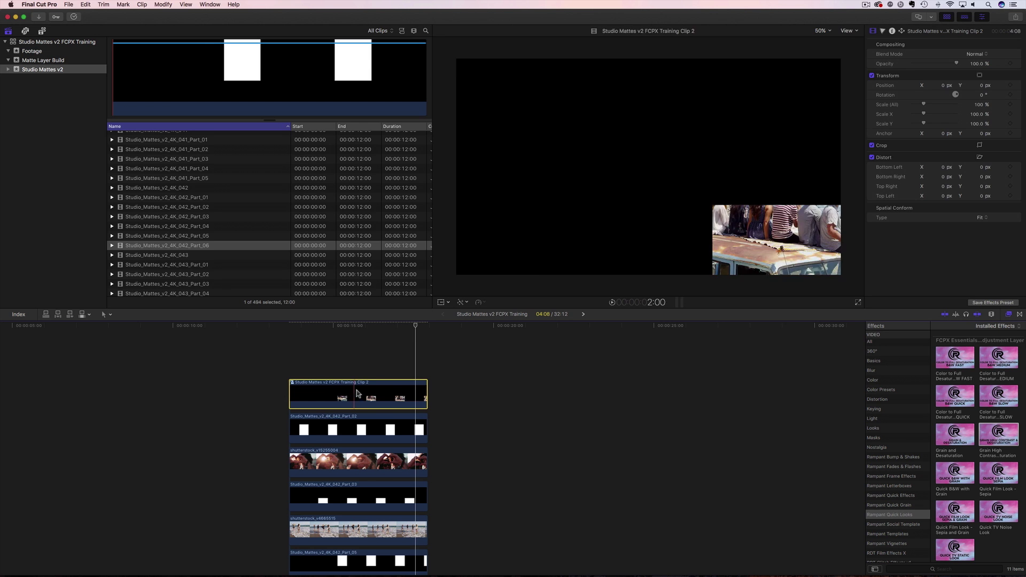
- Set the spatial conform of shutterstock_v15255004 to Fill, scale it to 78%, and position it at X 163 px, Y -194 px
drag(415, 332, 378, 334)
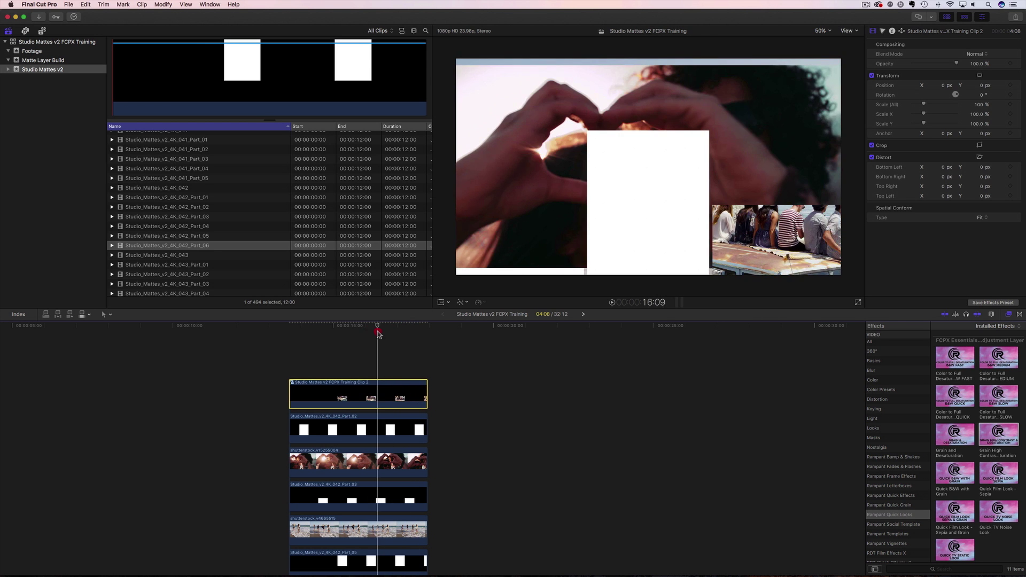
click(358, 462)
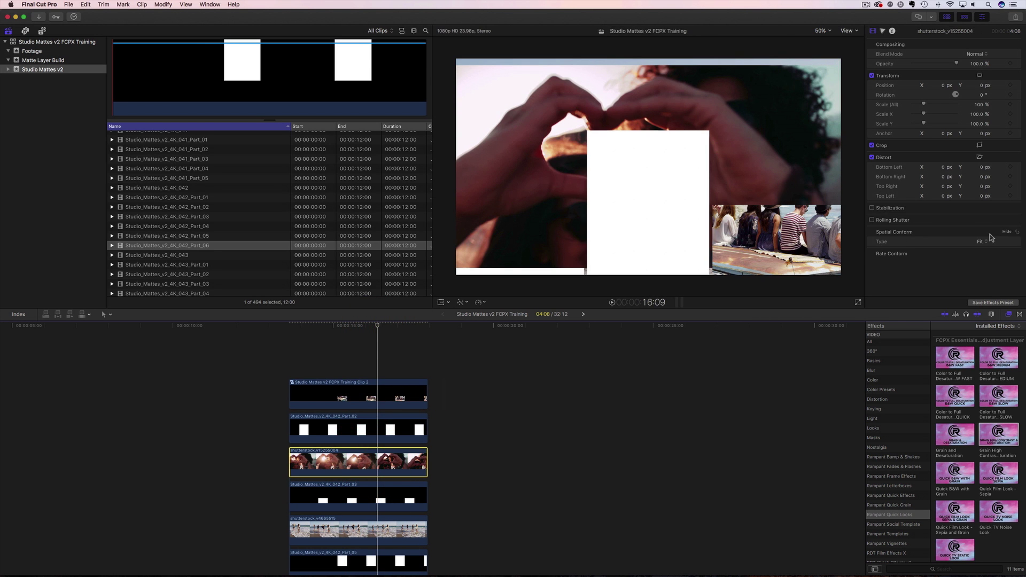
click(983, 249)
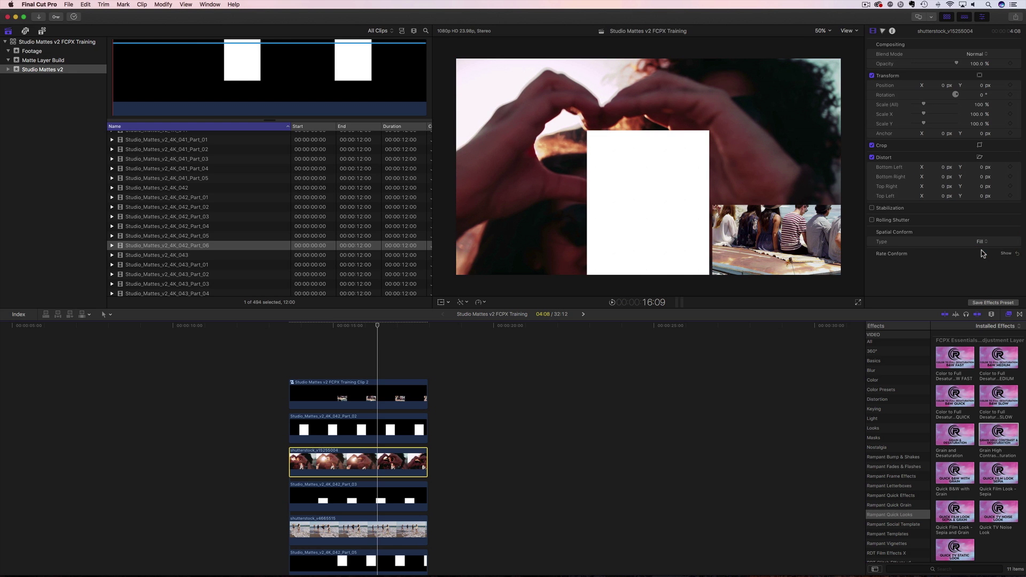
mouse_move(981, 107)
mouse_down()
mouse_move(984, 94)
mouse_move(968, 86)
mouse_move(984, 97)
mouse_move(984, 123)
mouse_move(980, 111)
mouse_up()
drag(936, 87, 939, 86)
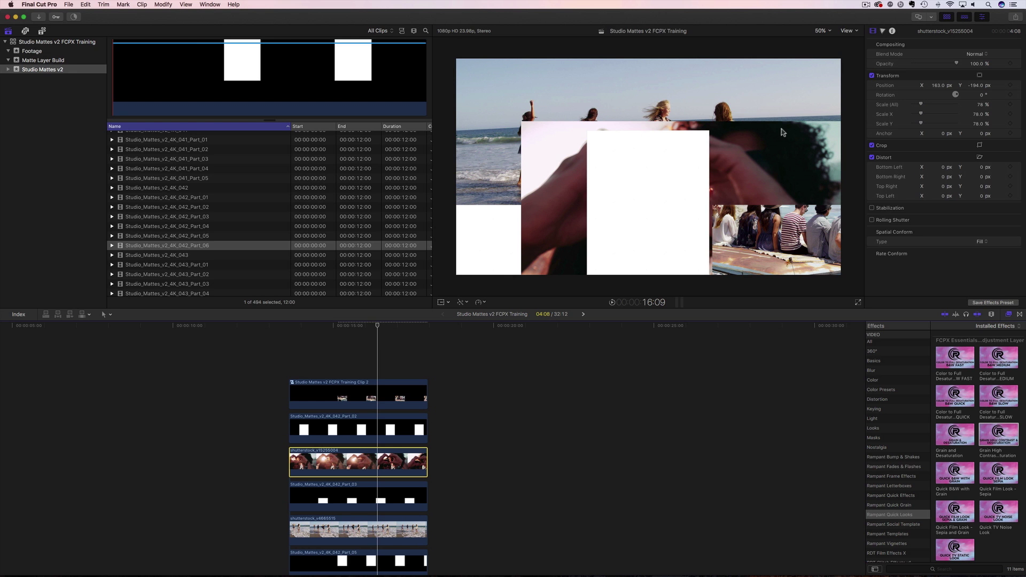
- Set matte Studio_Mattes_v2_4K_042_Part_02 to the Stencil Alpha blend mode and fine-tune the horizontal position of shutterstock_v15255004 beneath it
click(393, 424)
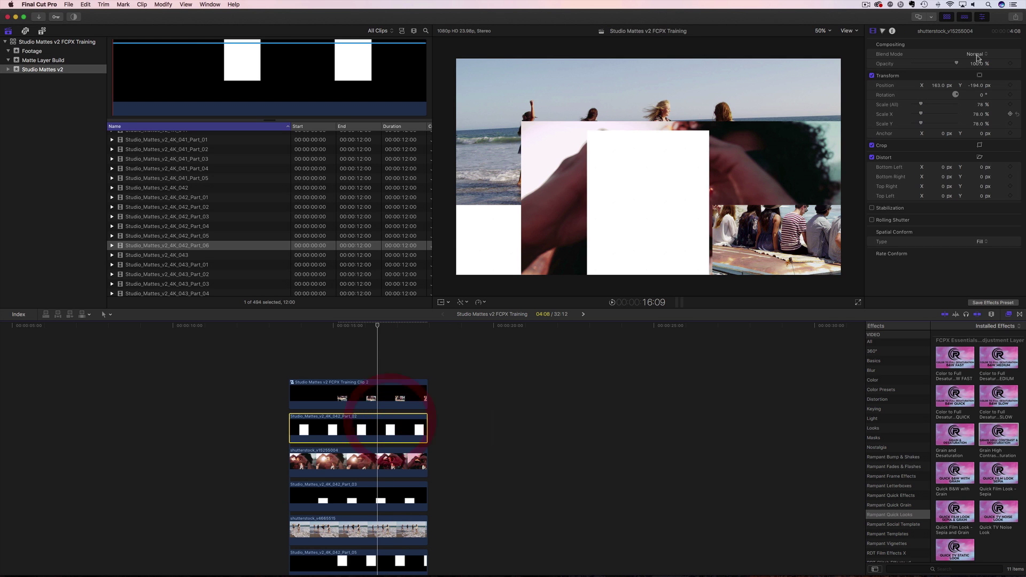
click(973, 54)
click(978, 222)
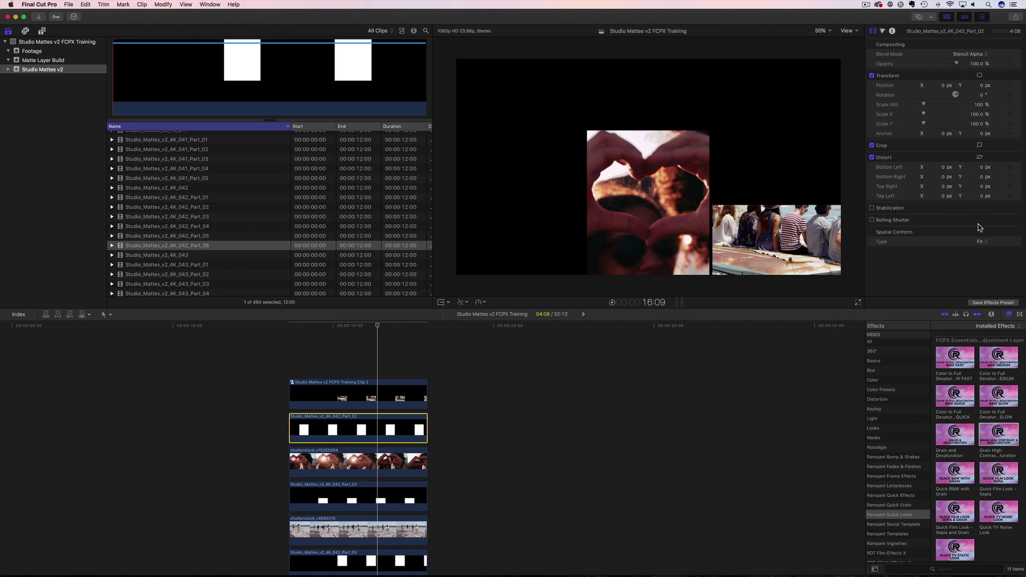
click(374, 462)
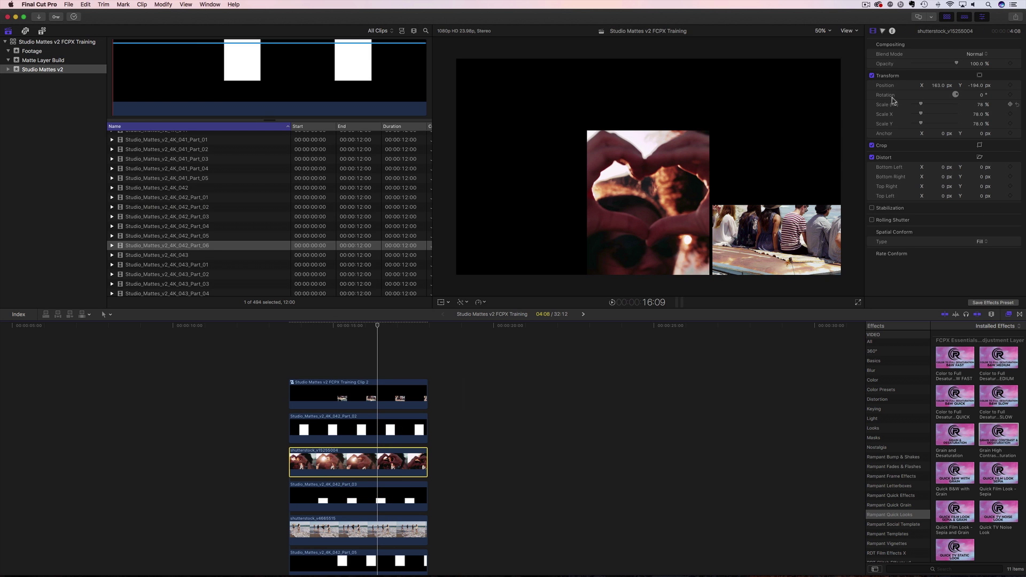
drag(938, 87, 937, 87)
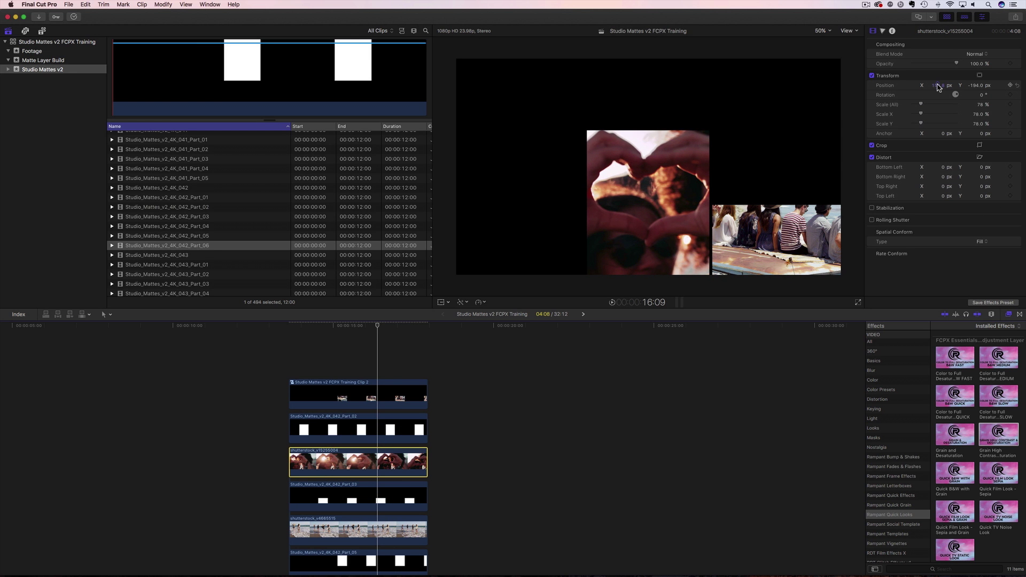
- Combine matte Studio_Mattes_v2_4K_042_Part_02 and shutterstock_v15255004 into a new compound clip with the default name
super+click(309, 430)
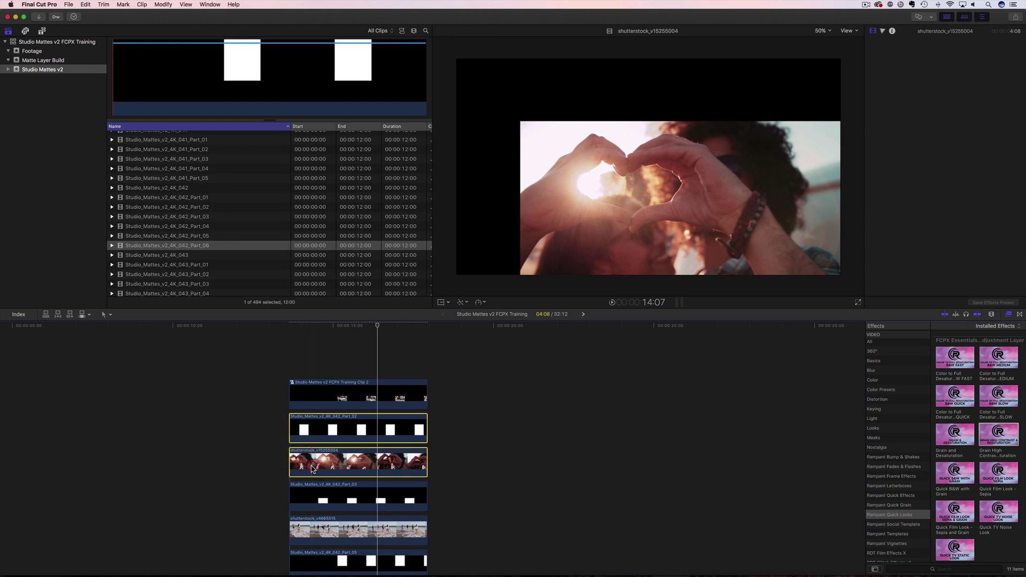
right_click(314, 437)
click(338, 440)
key(Return)
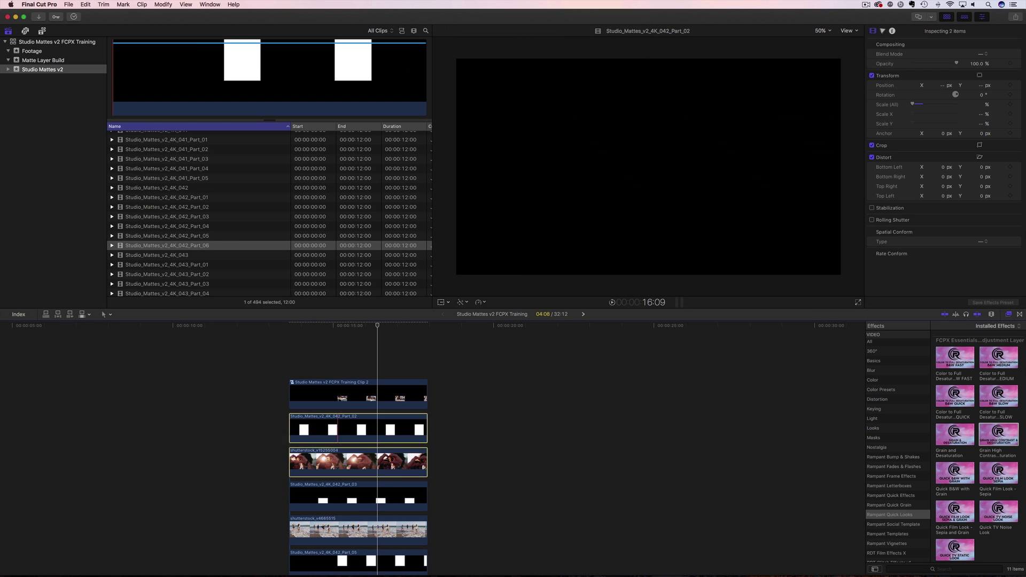
- Set the blend mode of matte Studio_Mattes_v2_4K_042_Part_03 to Stencil Alpha
scroll(362, 434, down, 3)
click(383, 483)
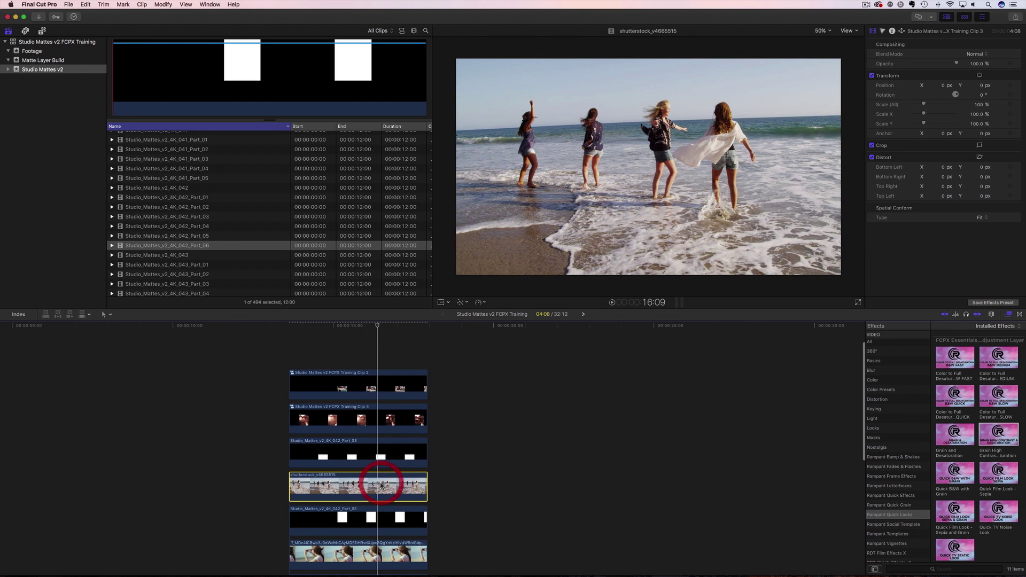
click(364, 451)
click(976, 54)
click(982, 222)
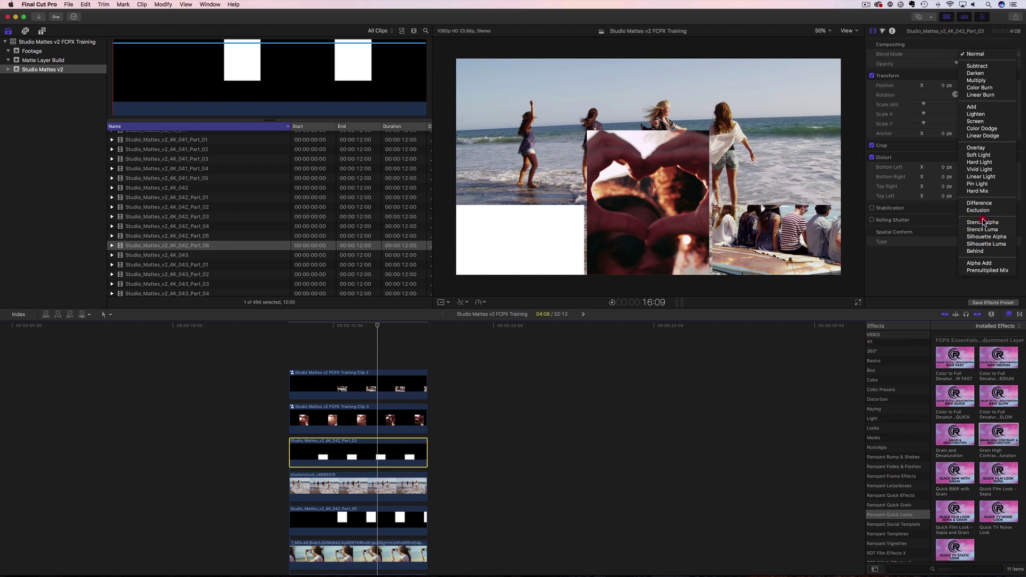
- Scale shutterstock_v4665515 to 49% and position it at X -598.5 px, Y -398 px inside its matte panel
key(super+Down)
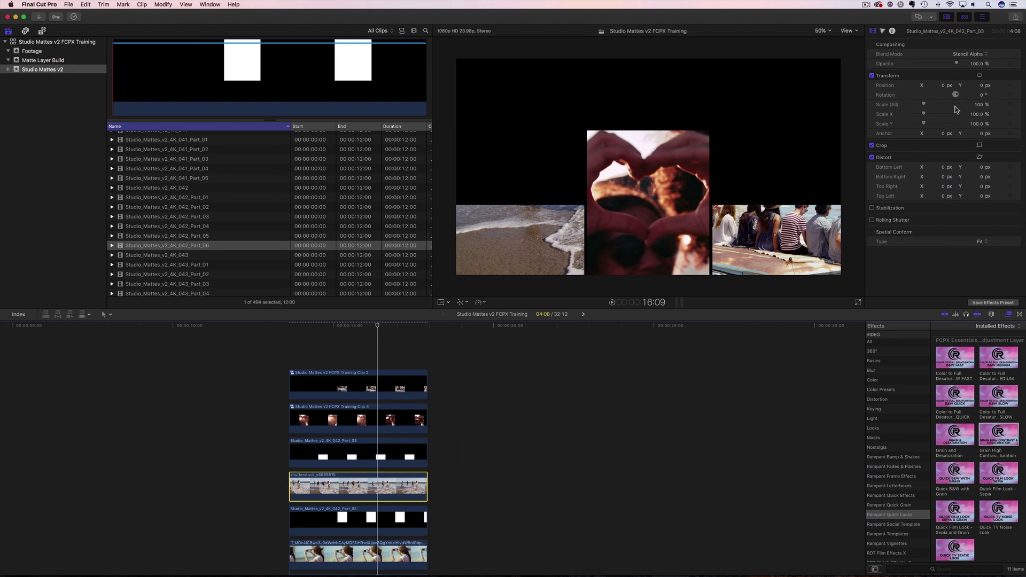
drag(981, 107, 941, 106)
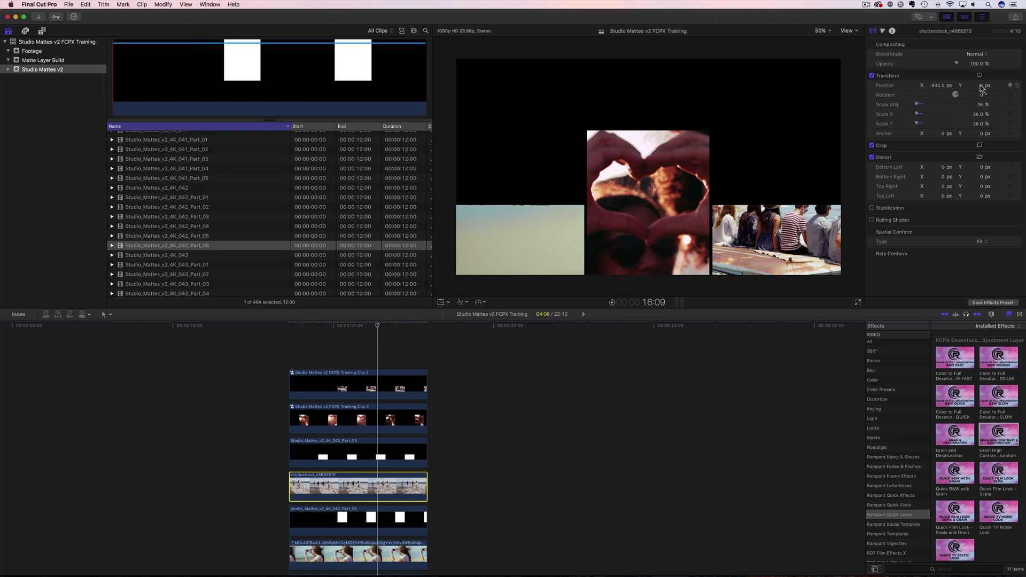
mouse_move(957, 88)
mouse_down()
mouse_move(969, 88)
mouse_move(940, 85)
mouse_move(986, 106)
mouse_move(949, 89)
mouse_up()
- Combine matte Studio_Mattes_v2_4K_042_Part_03 and shutterstock_v4665515 into a new compound clip in the Footage event
scroll(245, 473, down, 2)
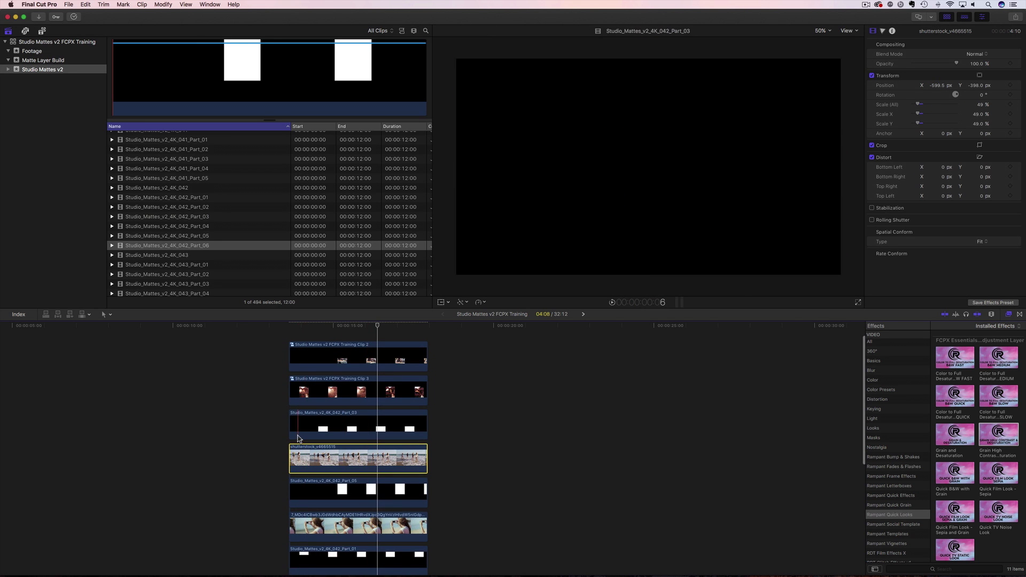
drag(255, 448, 290, 486)
drag(271, 418, 316, 457)
right_click(315, 458)
click(350, 441)
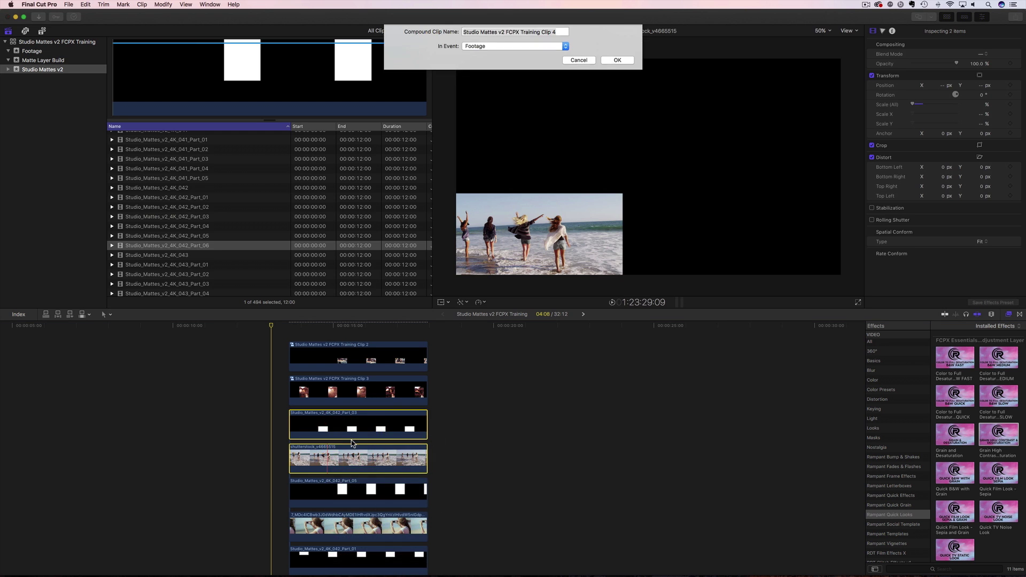
key(Return)
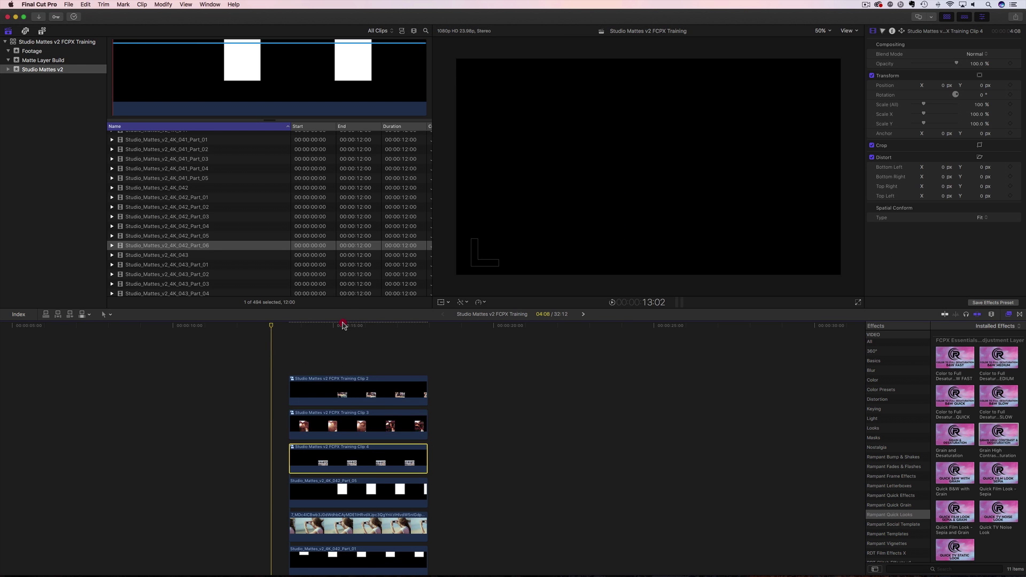
- Set matte Studio_Mattes_v2_4K_042_Part_05 to Stencil Alpha, and scale the clip beneath it to 83% at about X 483 px, Y 100 px
click(350, 327)
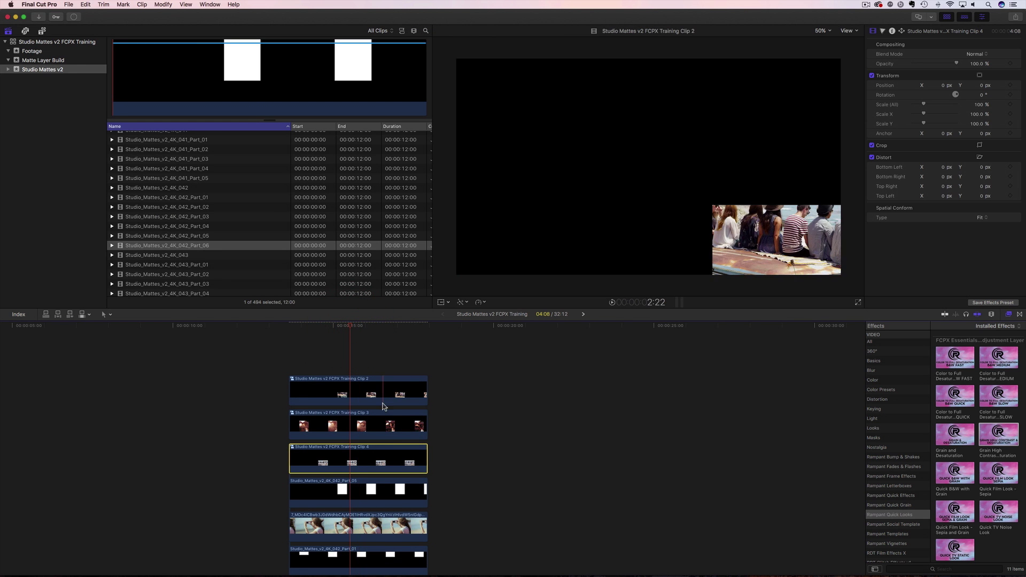
scroll(374, 459, down, 3)
click(369, 468)
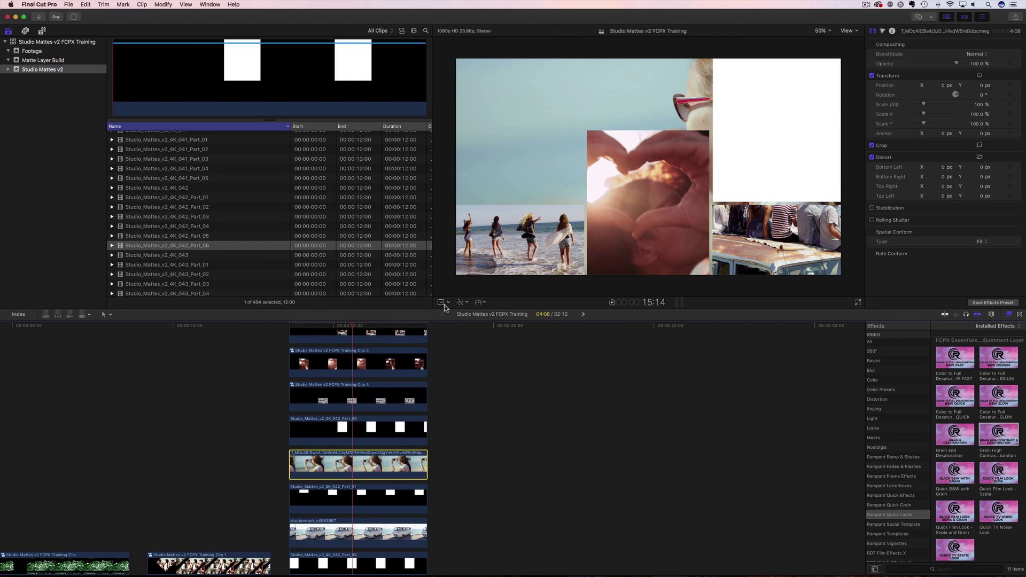
click(374, 432)
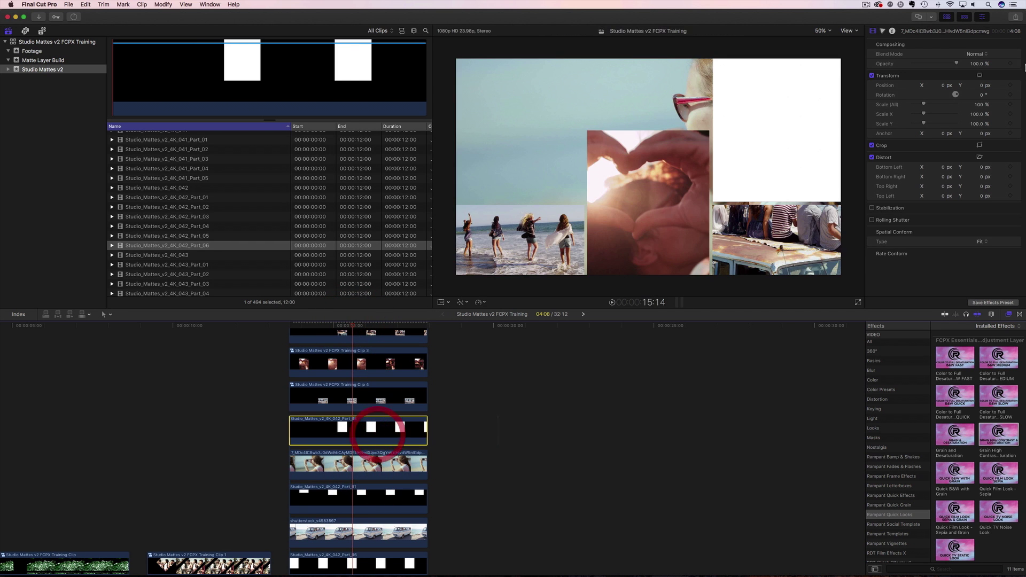
click(975, 54)
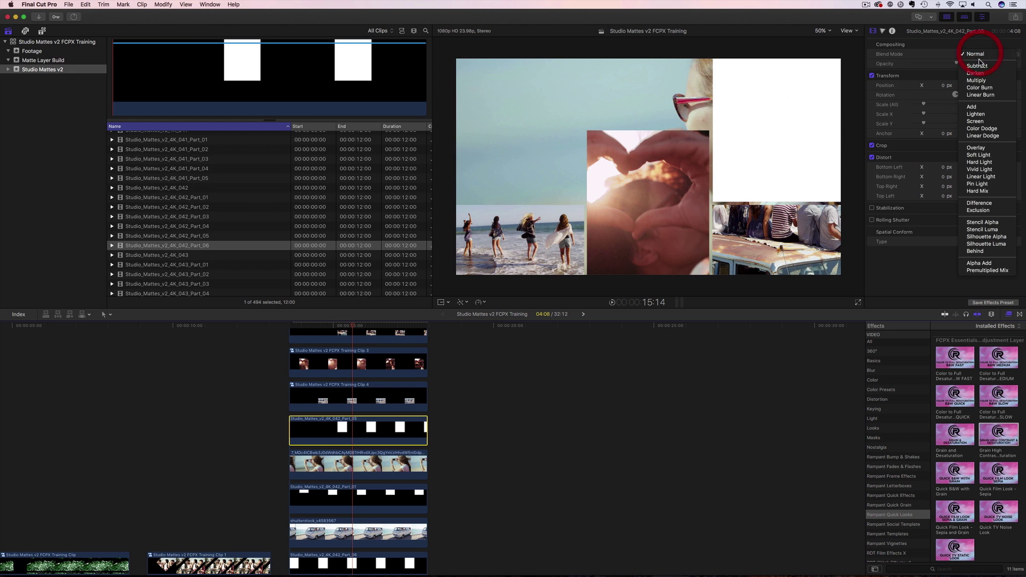
click(982, 221)
click(403, 456)
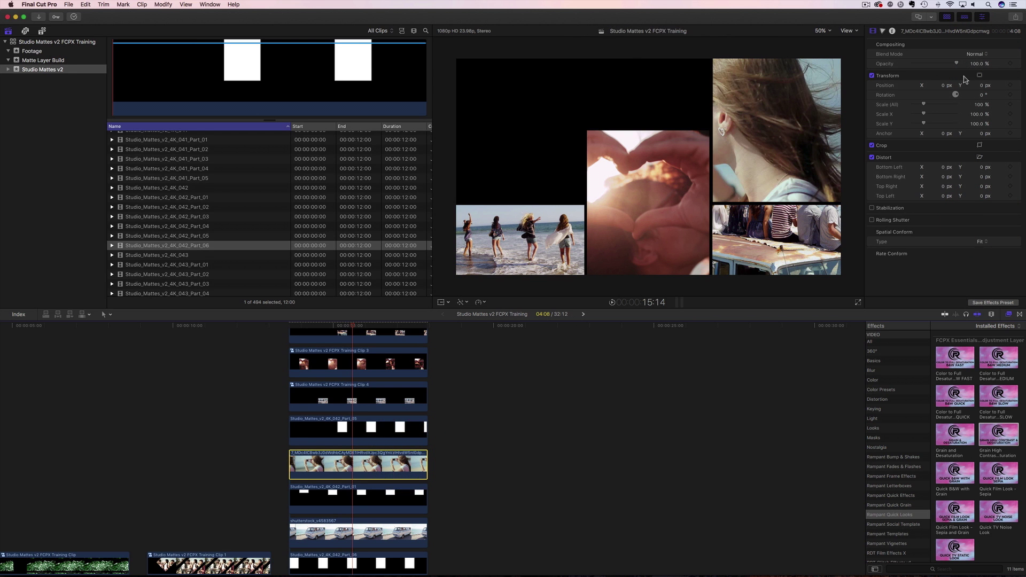
drag(944, 87, 984, 78)
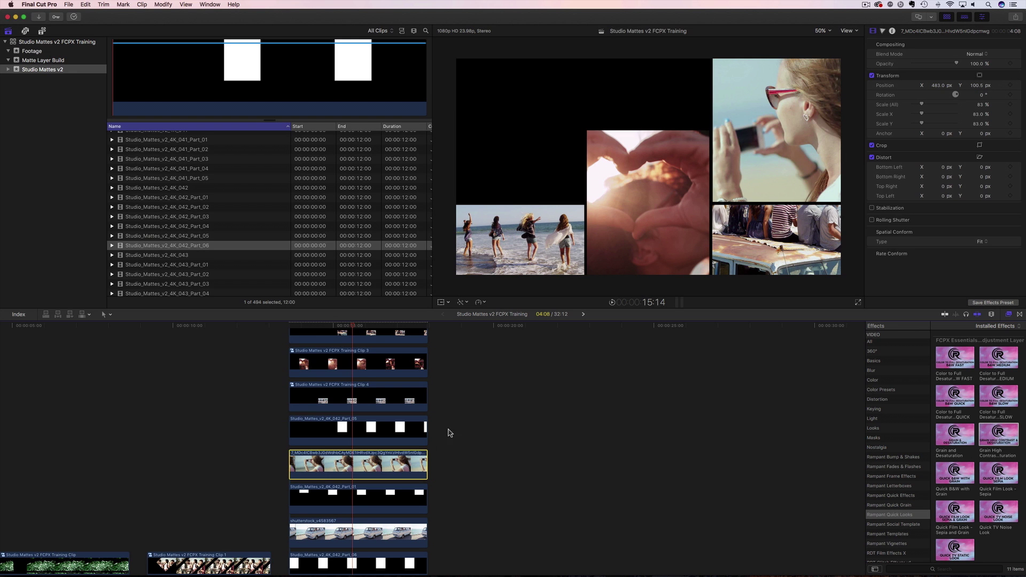
- Combine matte Studio_Mattes_v2_4K_042_Part_05 and the clip of the woman taking a photo into a new compound clip
drag(255, 427, 338, 473)
right_click(320, 436)
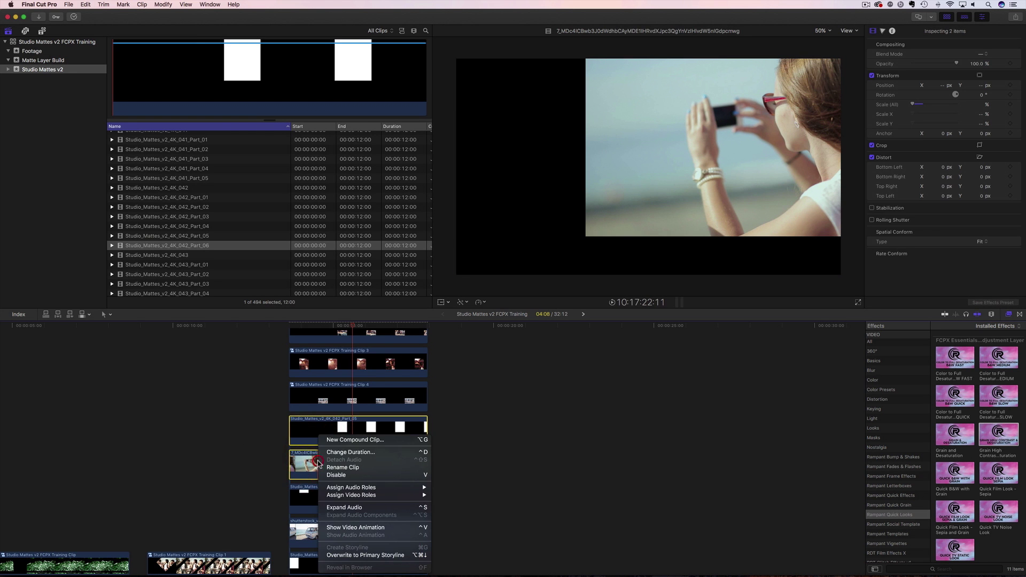
click(343, 440)
key(Return)
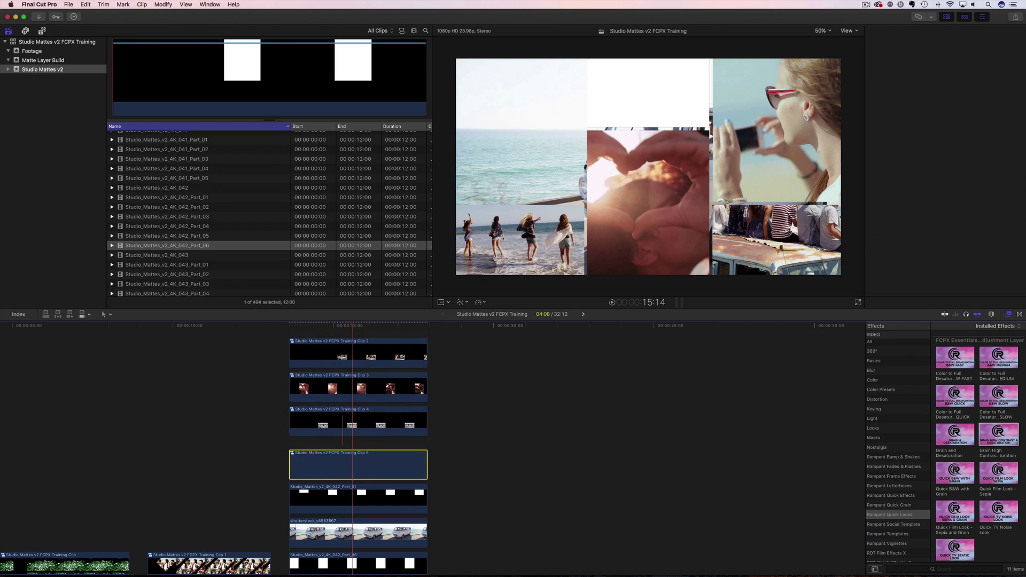
- Set the blend mode of matte Studio_Mattes_v2_4K_042_Part_01 to Stencil Alpha
key(super+4)
scroll(384, 450, down, 4)
click(384, 443)
click(380, 419)
click(976, 54)
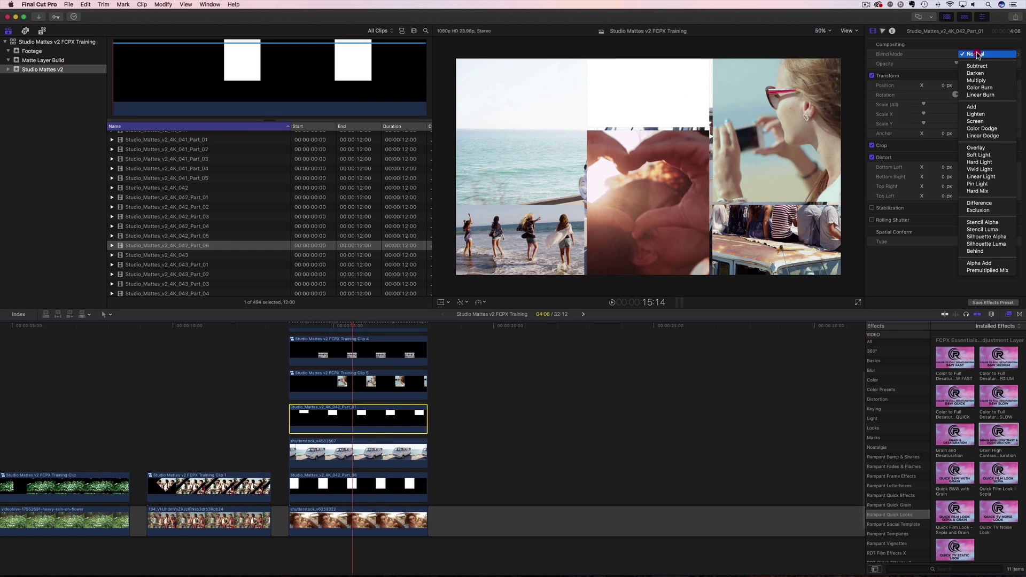
click(982, 223)
- Scale the van clip beneath matte Part_01 to 44% and position it at X -89.2 px, Y 388.1 px
click(378, 462)
drag(982, 106, 950, 106)
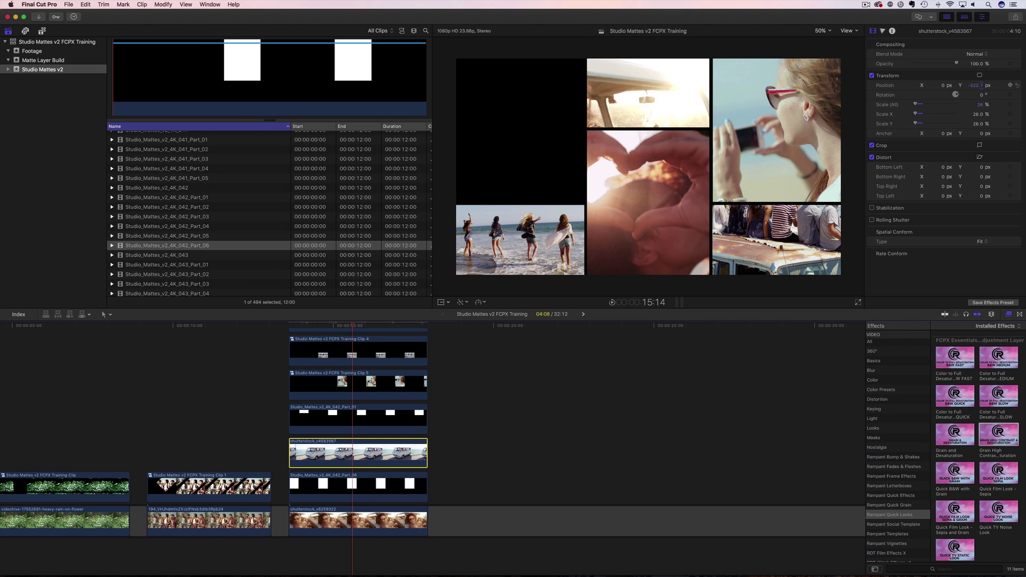
drag(982, 85, 923, 85)
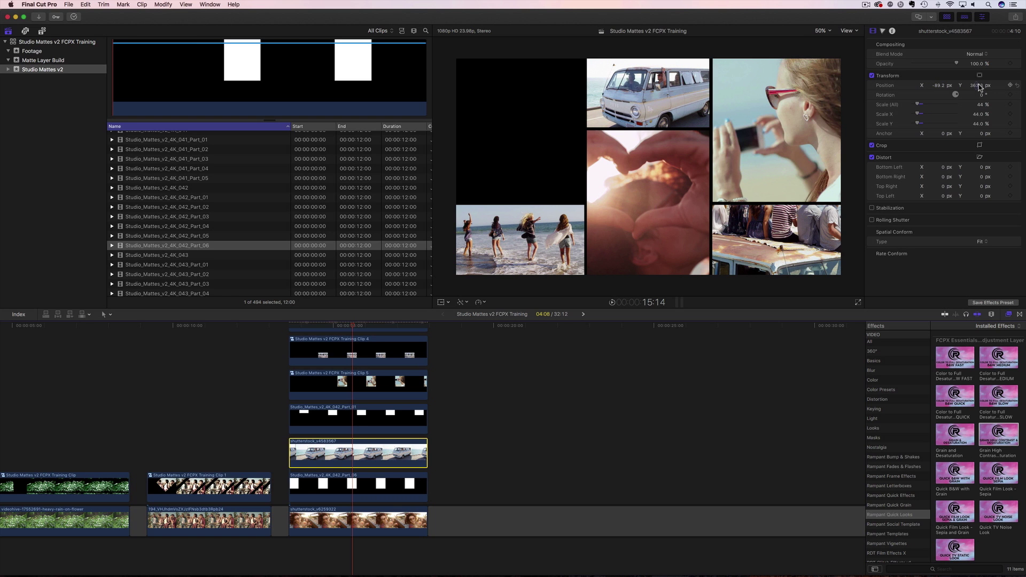
drag(971, 87, 979, 85)
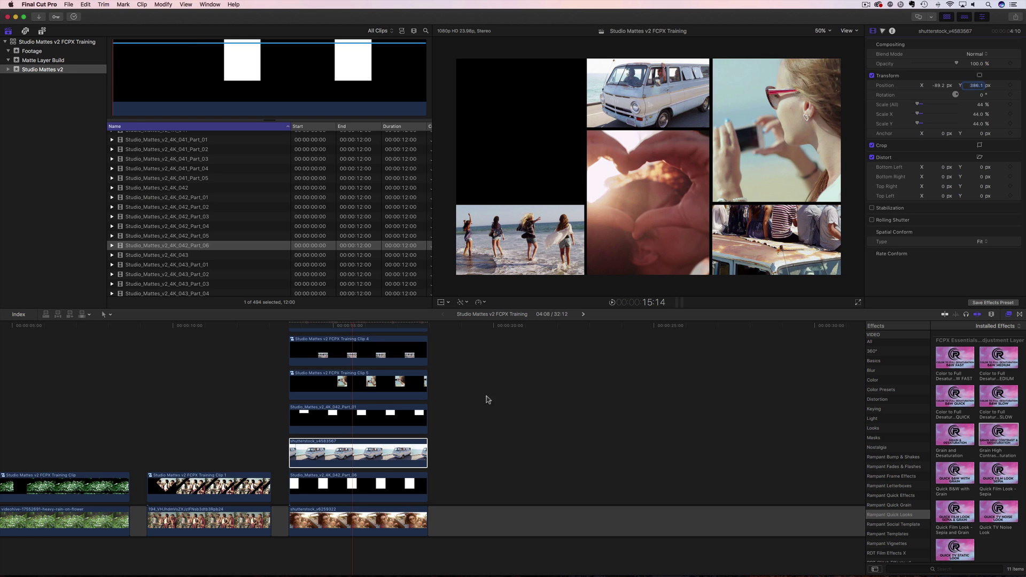
- Combine matte Studio_Mattes_v2_4K_042_Part_01 and the van clip into a new compound clip with the default name
drag(278, 407, 315, 454)
right_click(308, 438)
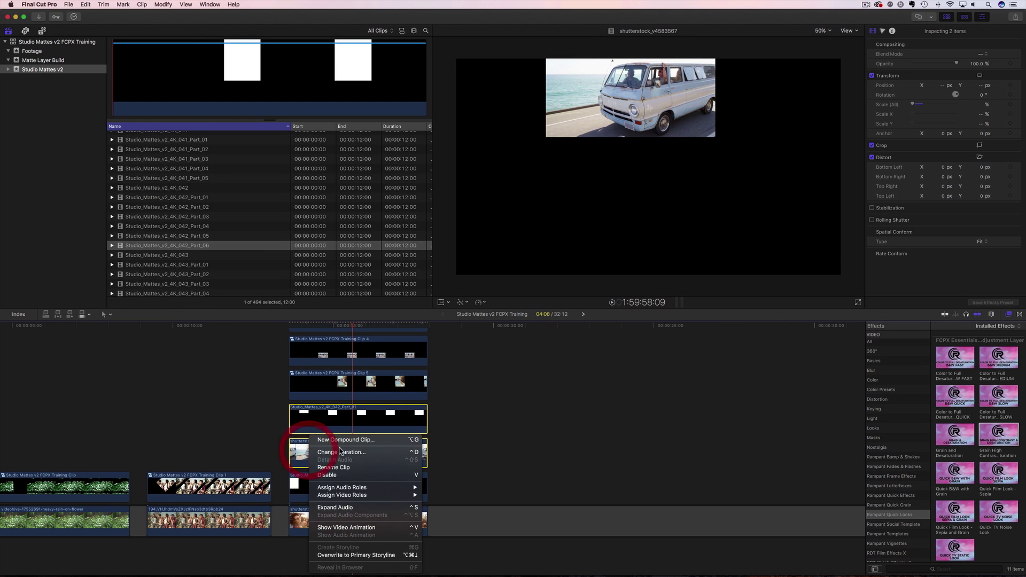
click(341, 440)
key(Return)
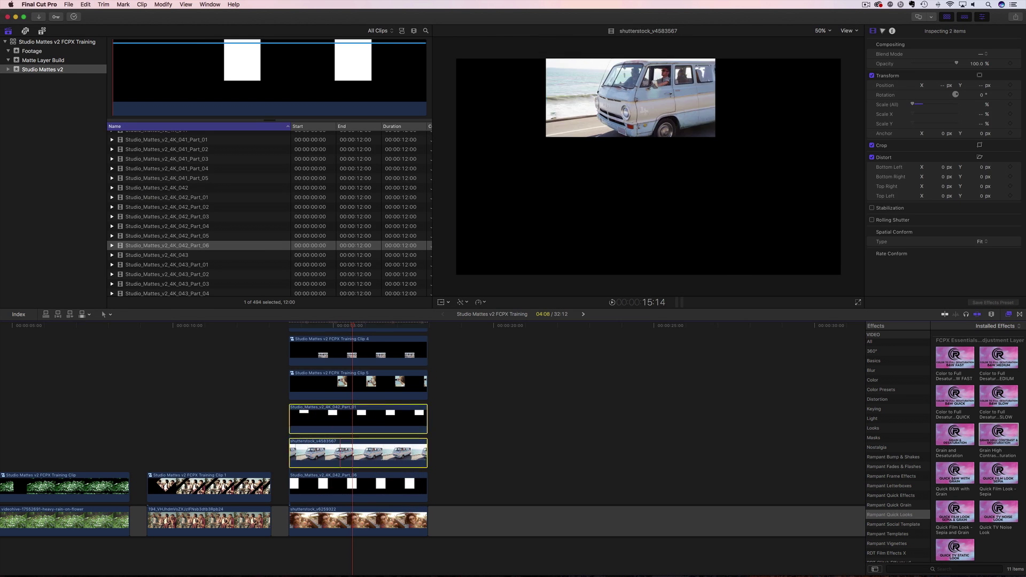
- Set the blend mode of matte Studio_Mattes_v2_4K_042_Part_06 to Stencil Alpha
click(353, 483)
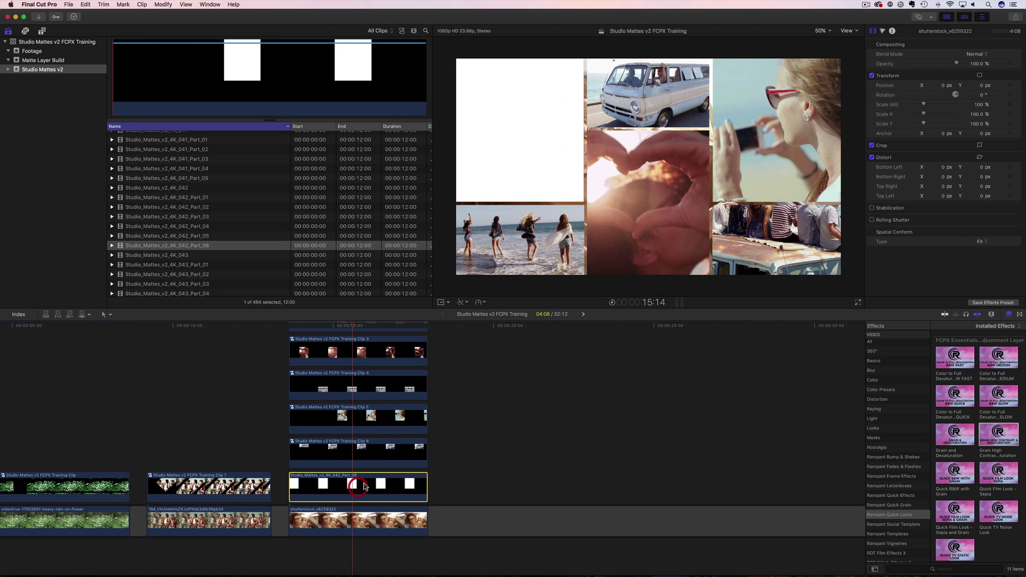
click(973, 54)
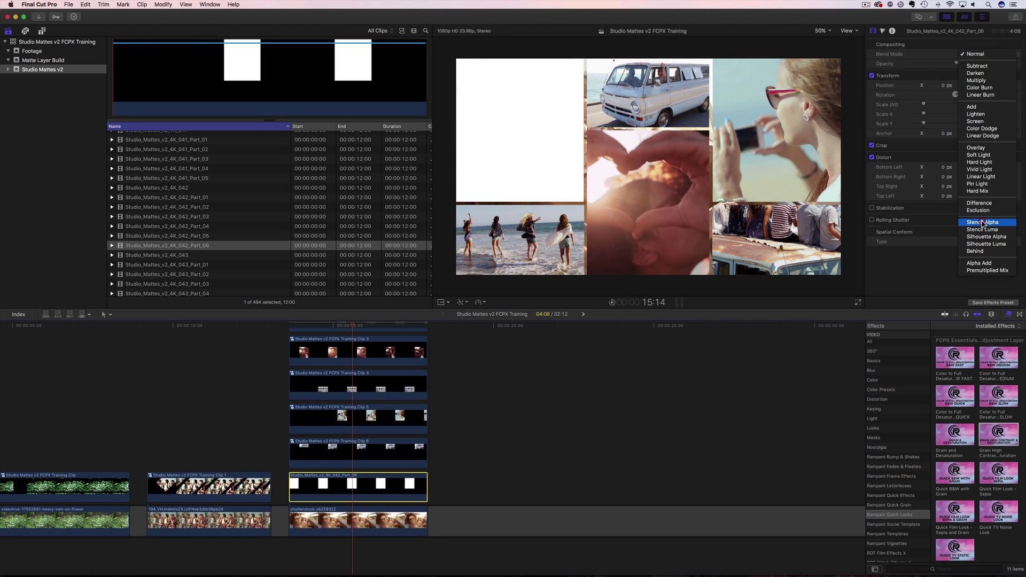
click(984, 224)
- Scale the laughing woman's clip beneath matte Part_06 to 72%, position it at about X -417 px, Y 158 px, and play back the layout
click(378, 515)
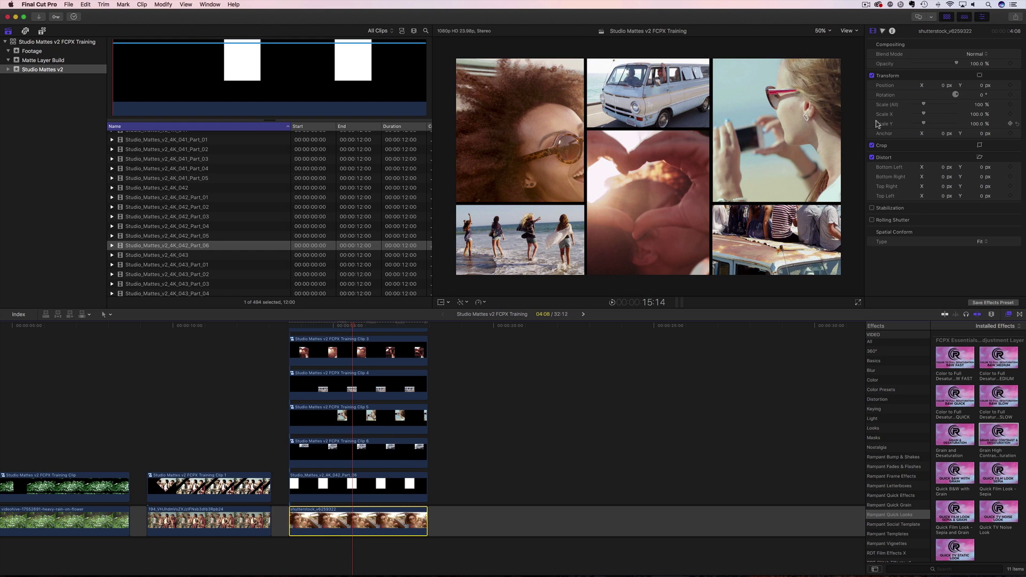
drag(982, 106, 916, 87)
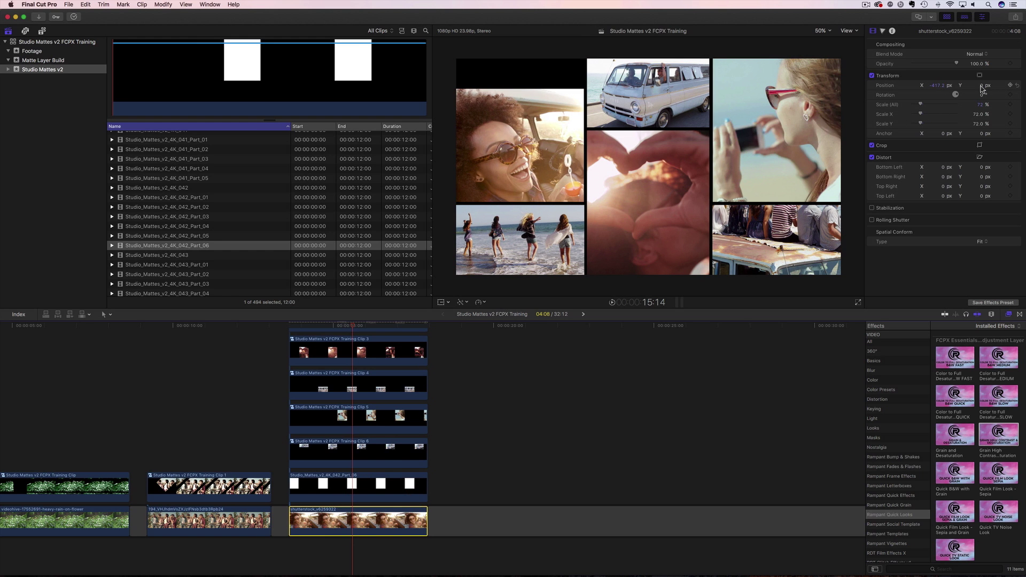
drag(982, 87, 999, 87)
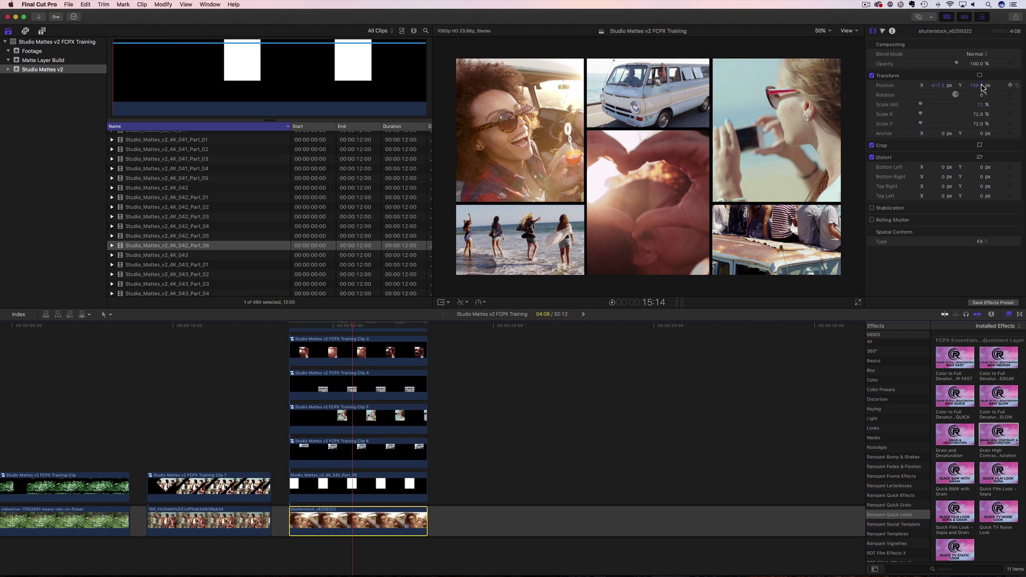
click(283, 326)
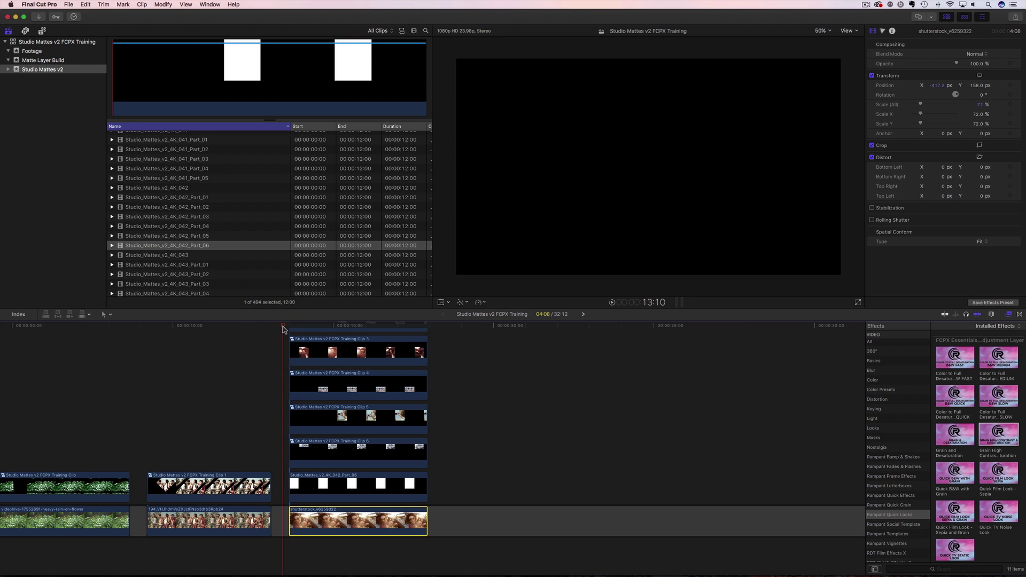
key(space)
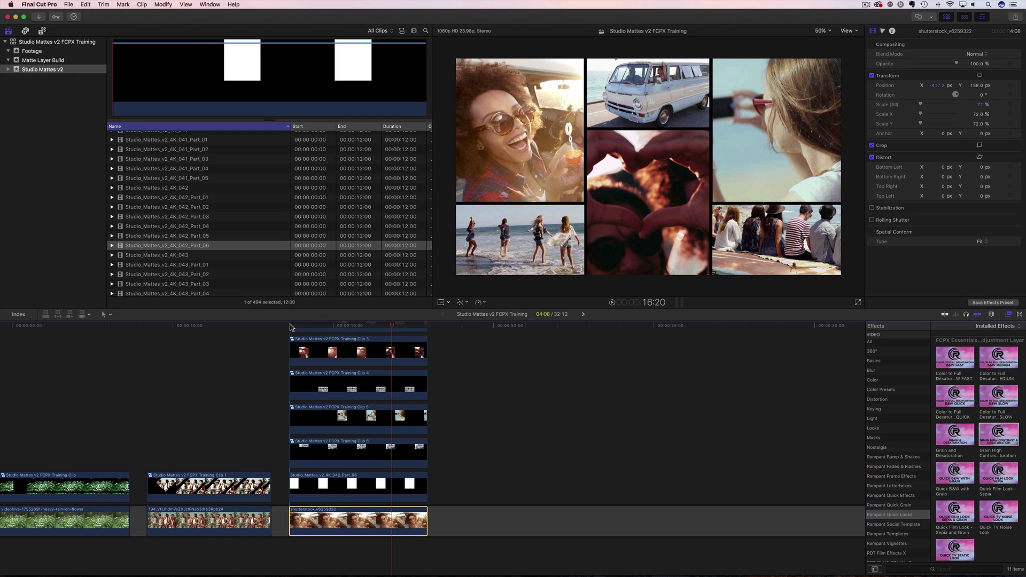
- Try the Newsprint effect on the van clip inside its compound clip, return to the main project and undo the effect
double_click(359, 450)
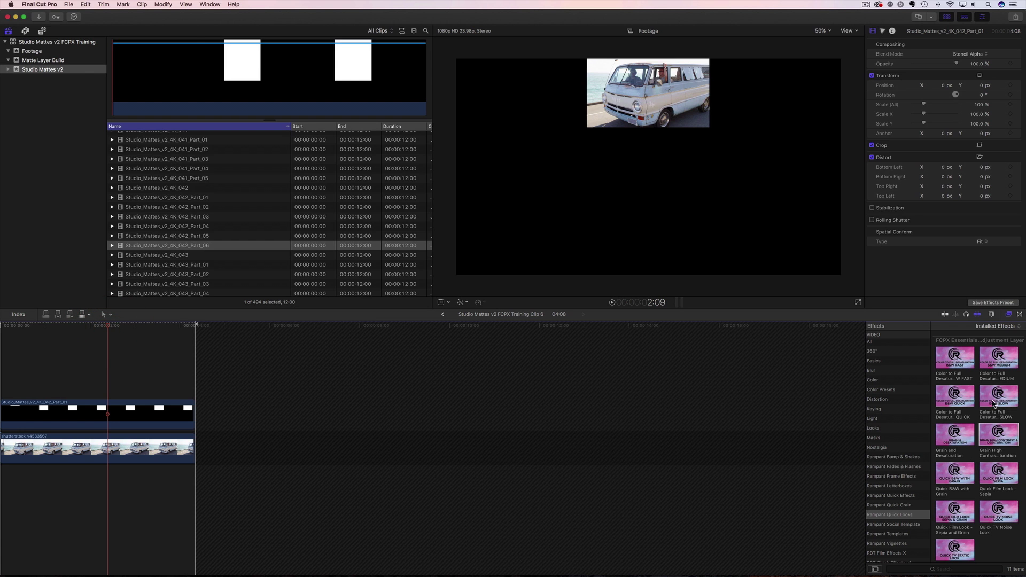
click(182, 448)
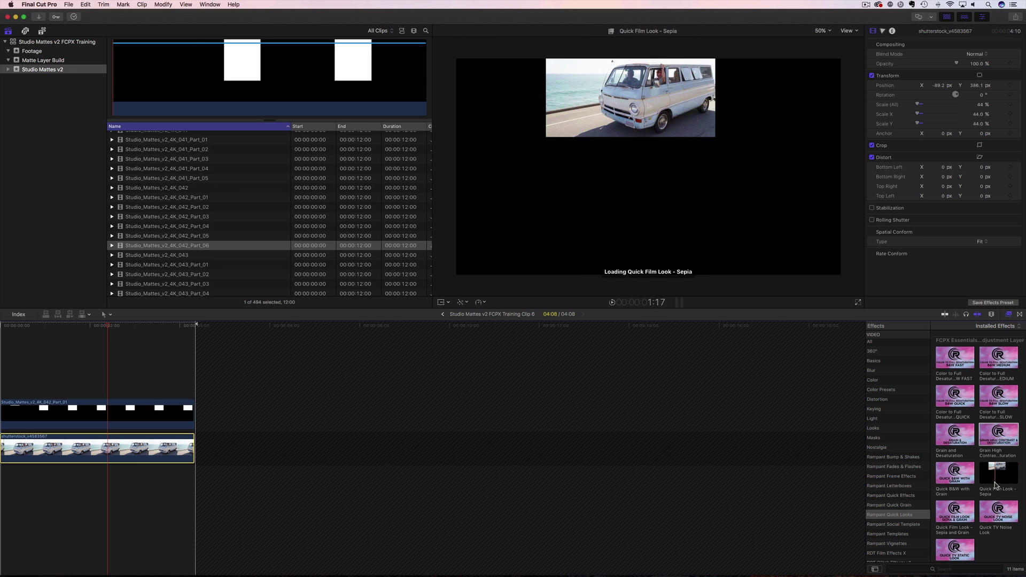
click(874, 438)
click(876, 448)
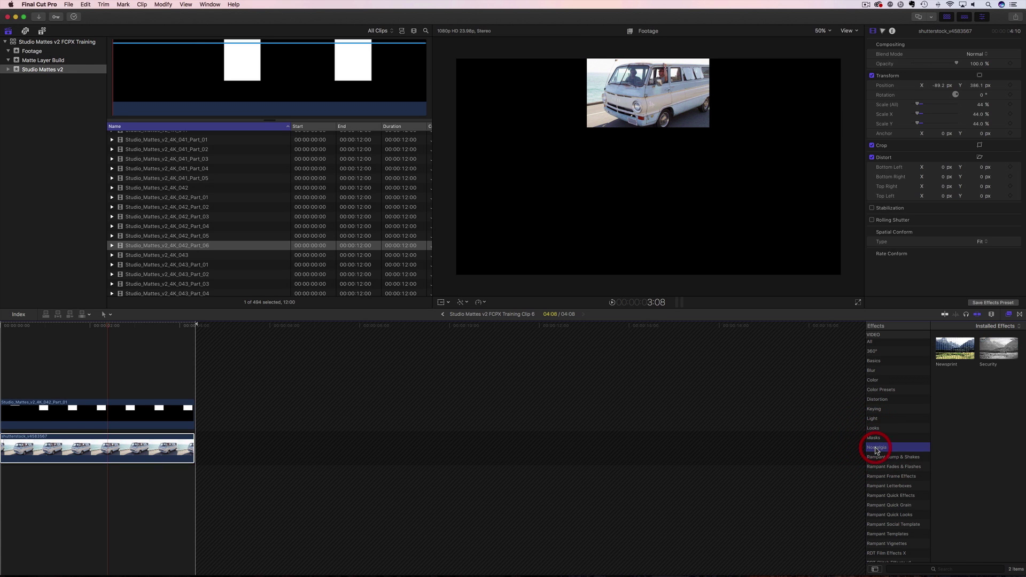
drag(943, 356, 116, 447)
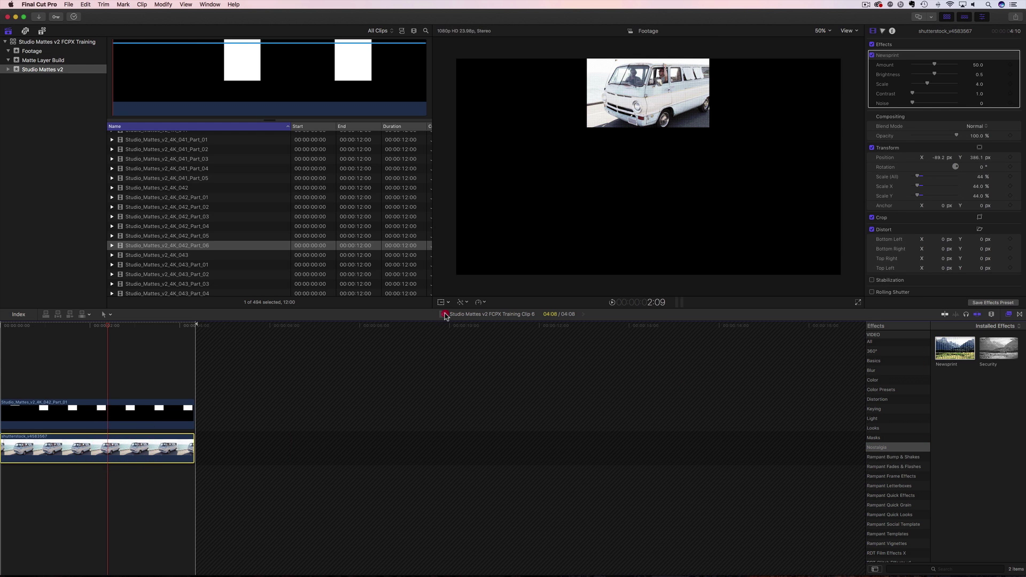
click(444, 314)
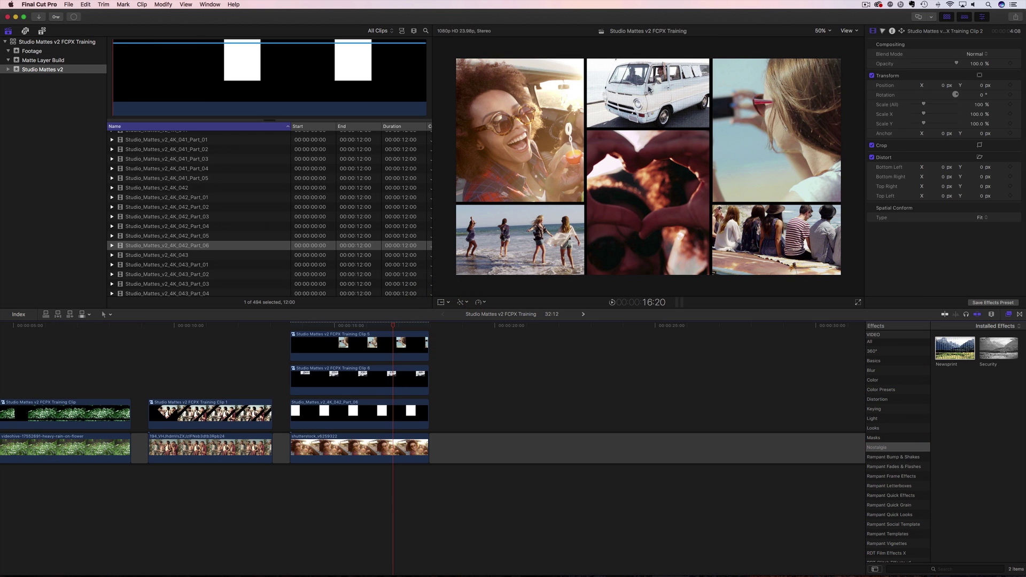
key(super+z)
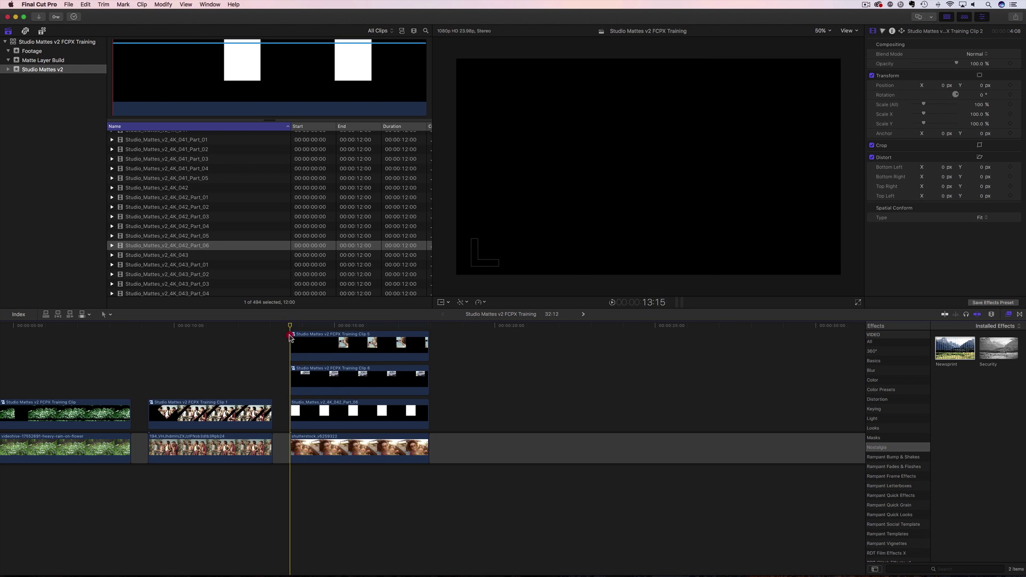
- Add a Custom generator on top of the clip stack from its start and trim it to the stack's length
click(298, 346)
click(366, 342)
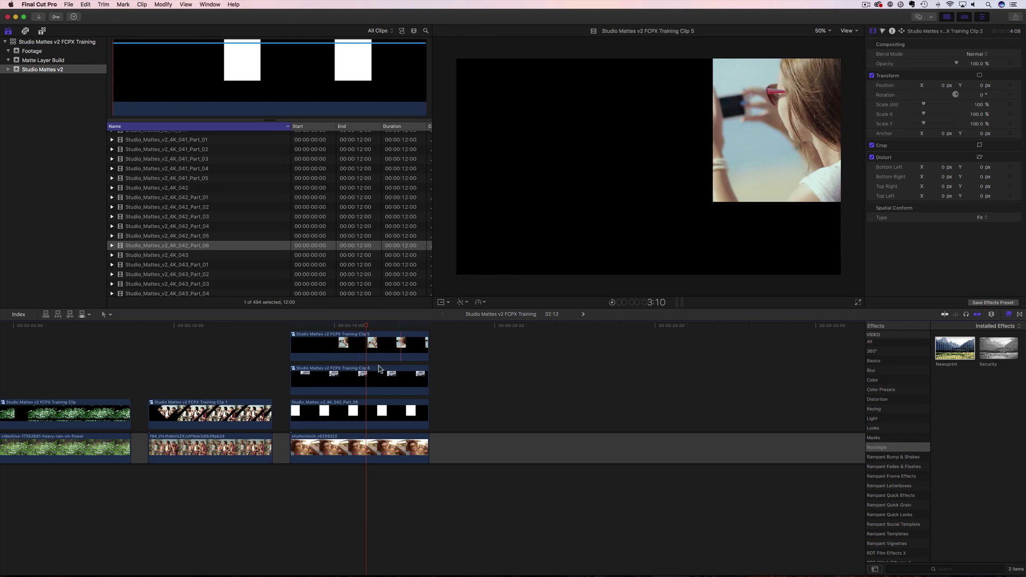
click(43, 32)
drag(133, 104, 289, 327)
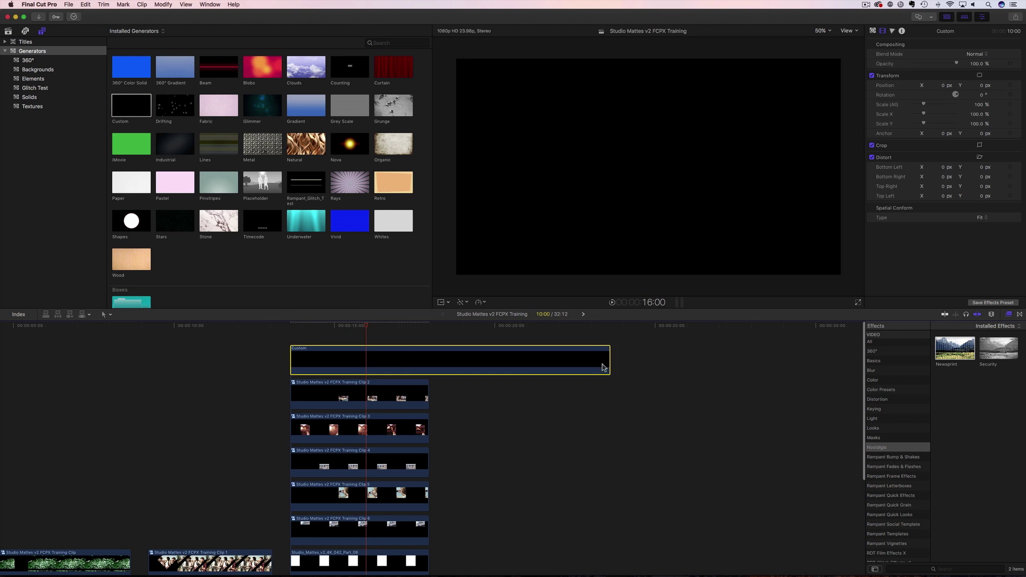
click(608, 356)
drag(608, 356, 428, 357)
- Change the color of the Custom generator above the stack to pure white
click(390, 352)
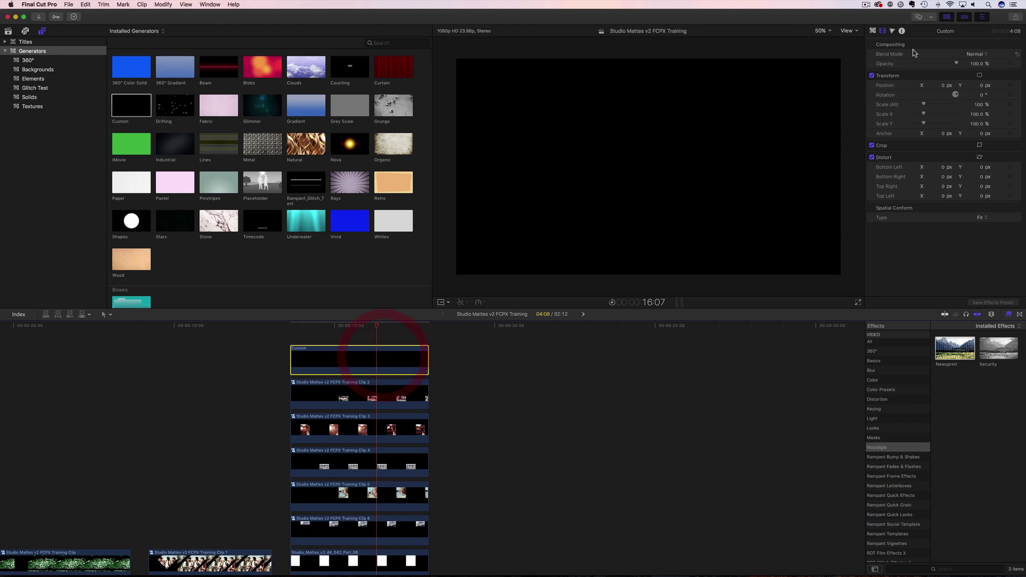
click(873, 31)
click(989, 55)
click(925, 60)
drag(928, 58, 925, 107)
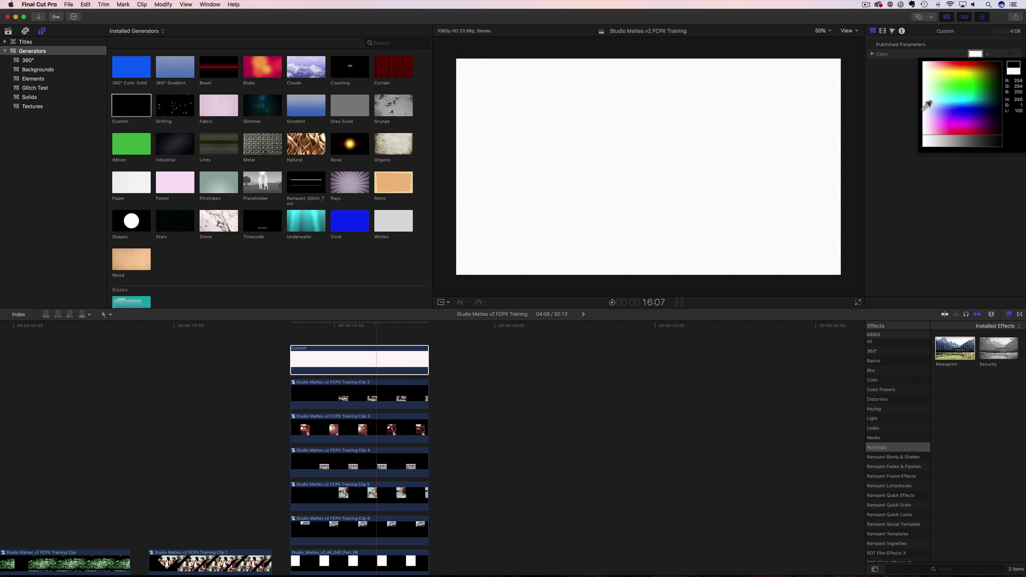
click(924, 137)
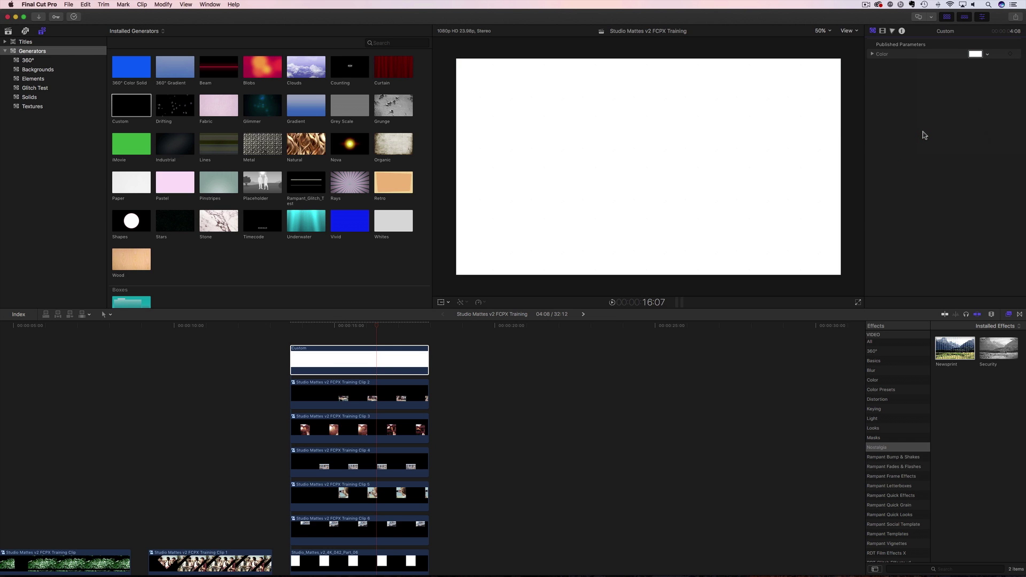
- Set the white Custom generator's blend mode to Behind
click(882, 32)
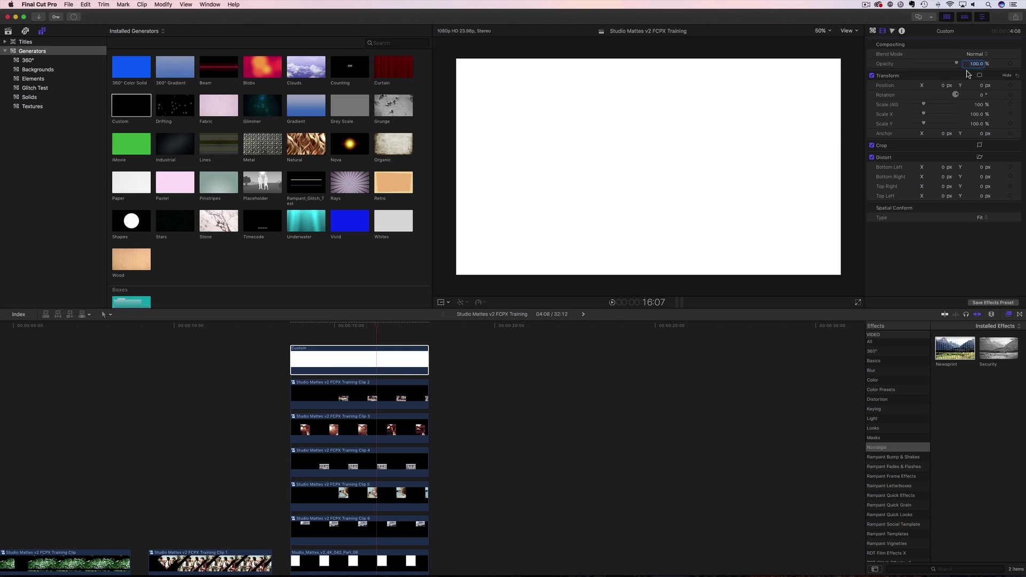
click(986, 55)
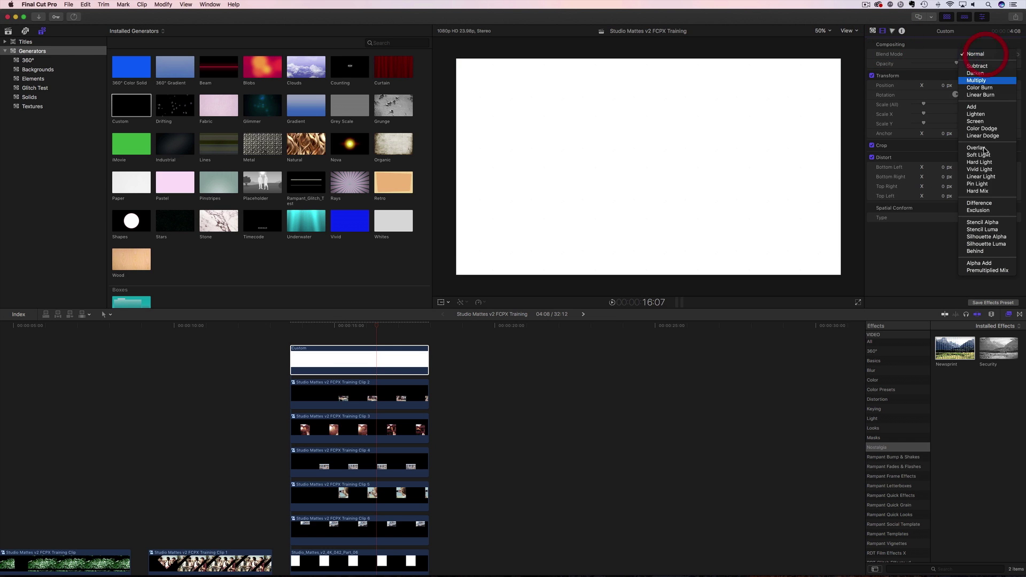
click(981, 252)
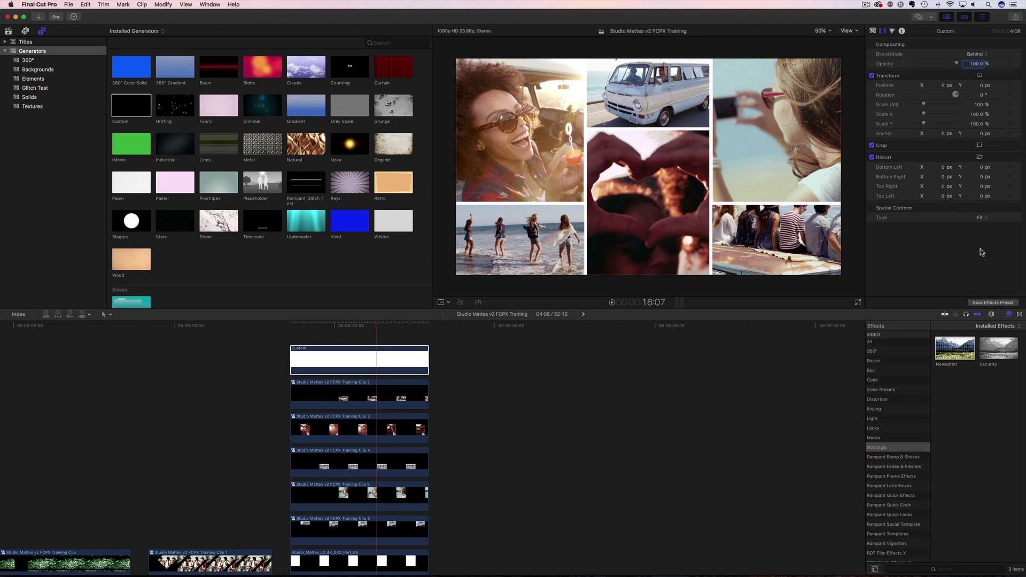
- Play back the six-panel layout with its white background and the whole project from the beginning
drag(297, 327, 285, 328)
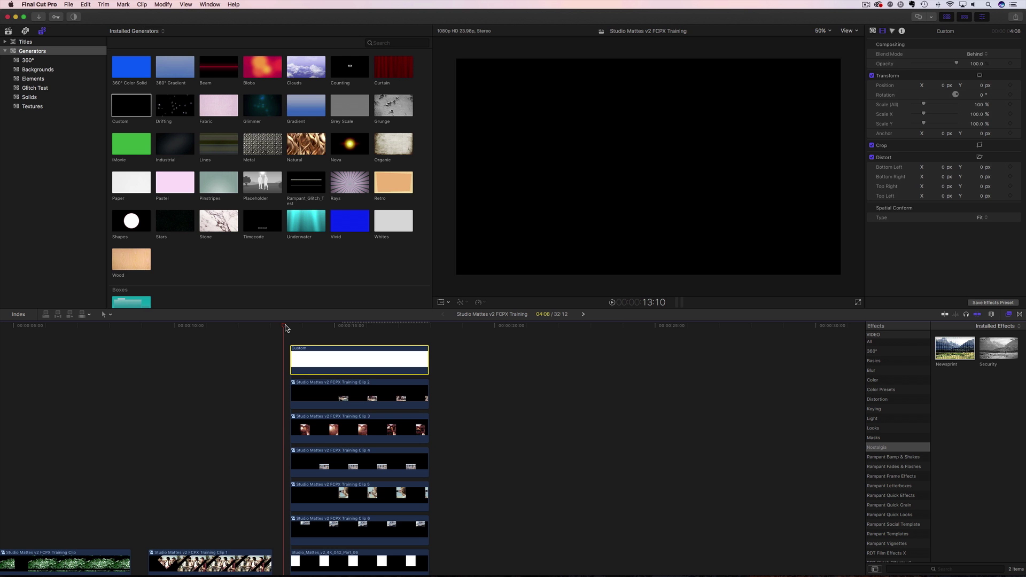
key(space)
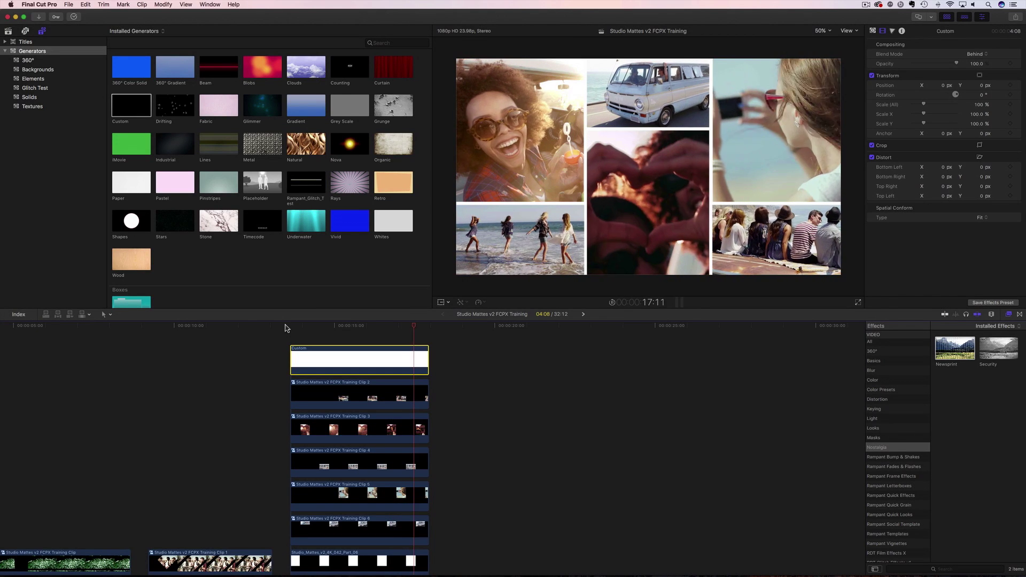
key(Home)
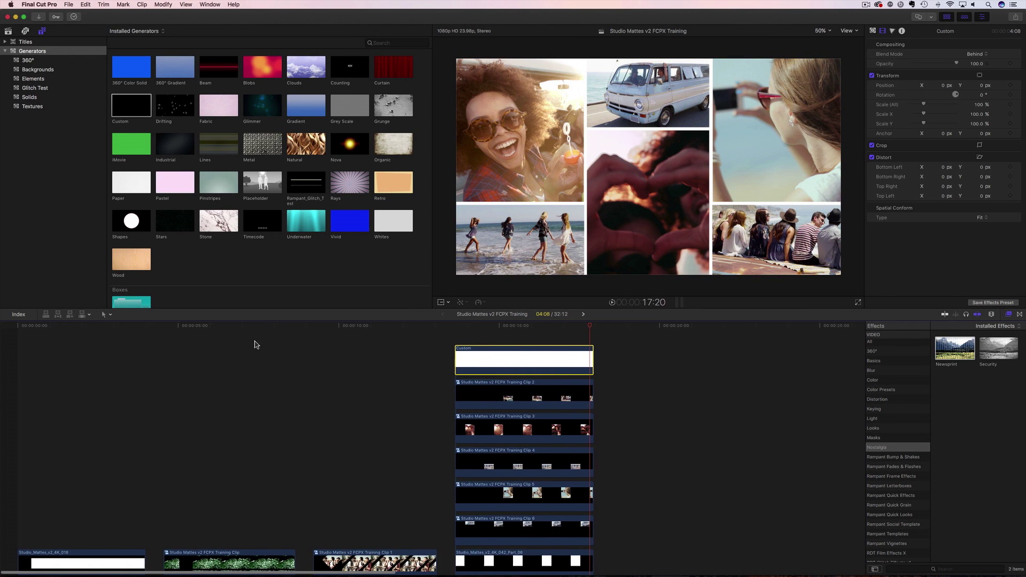
key(space)
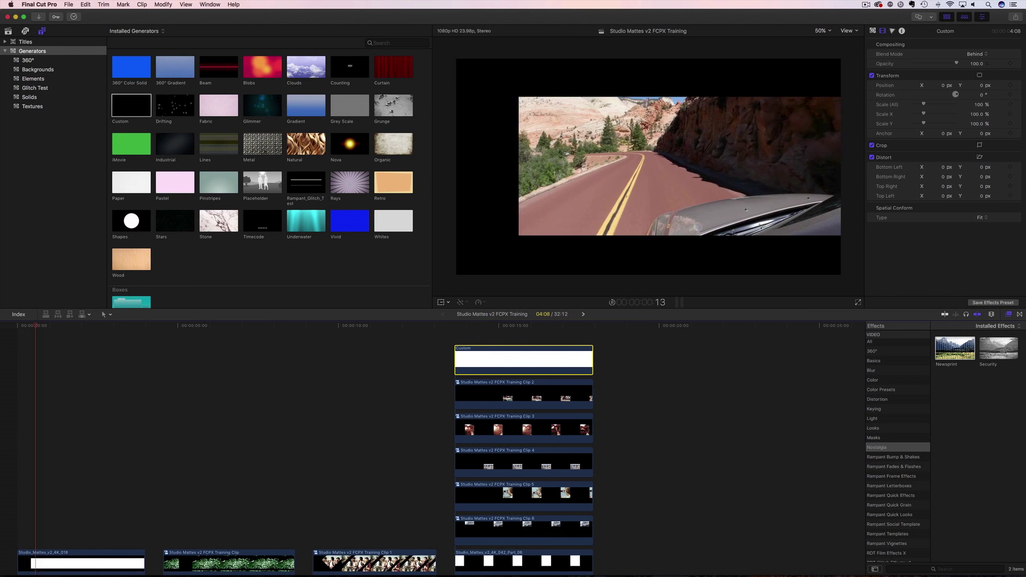